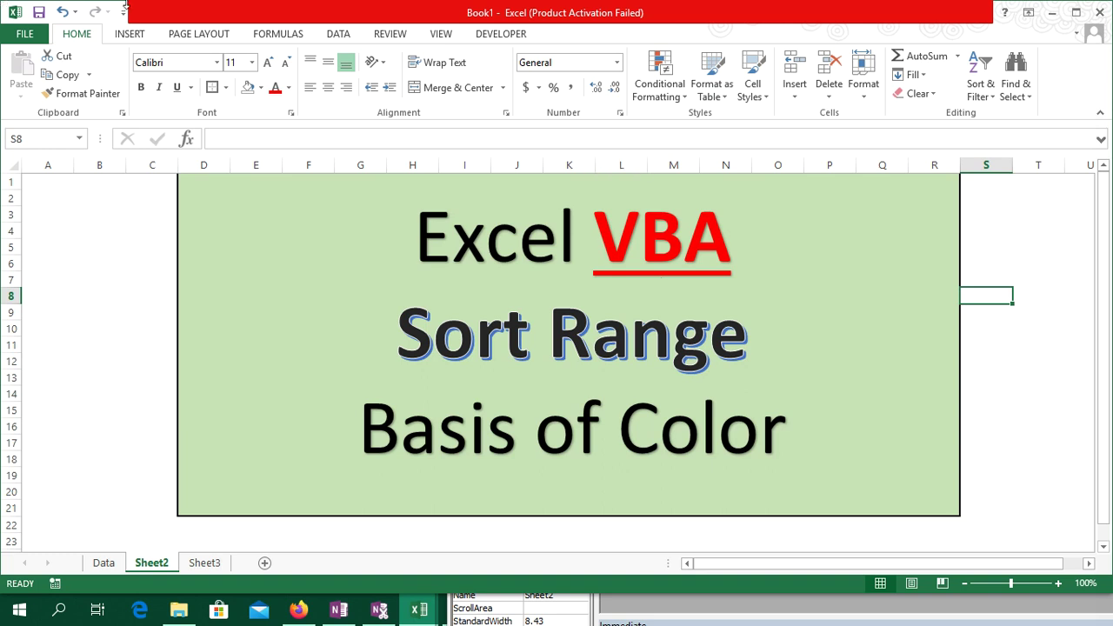
Step: Switch to the Data sheet and check where the country data ends
click(212, 570)
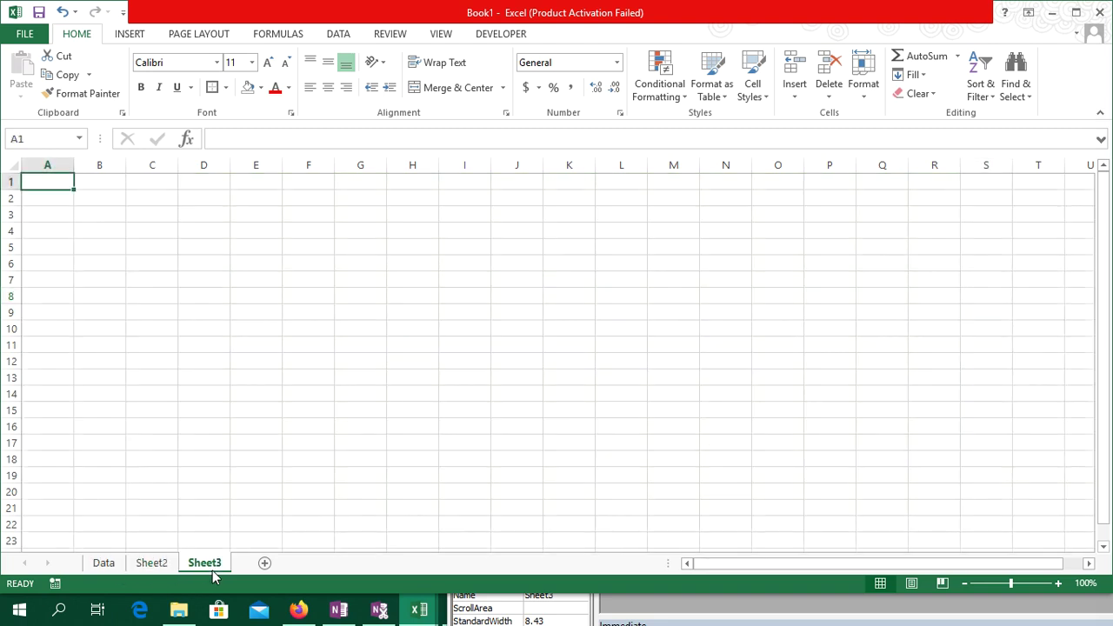
click(95, 567)
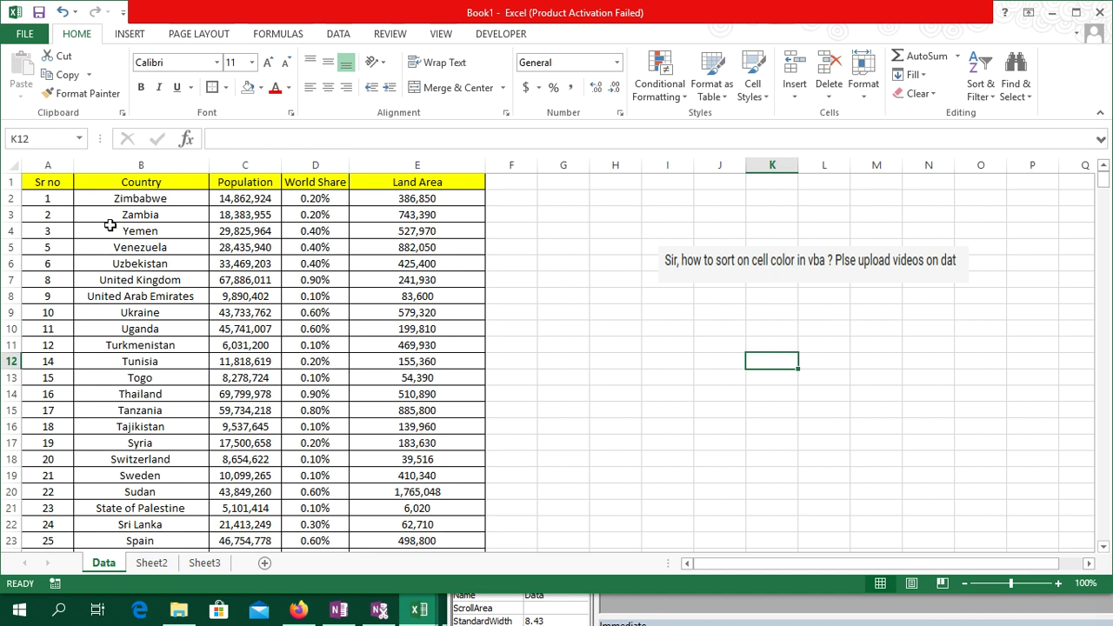
click(256, 333)
key(ctrl+Down)
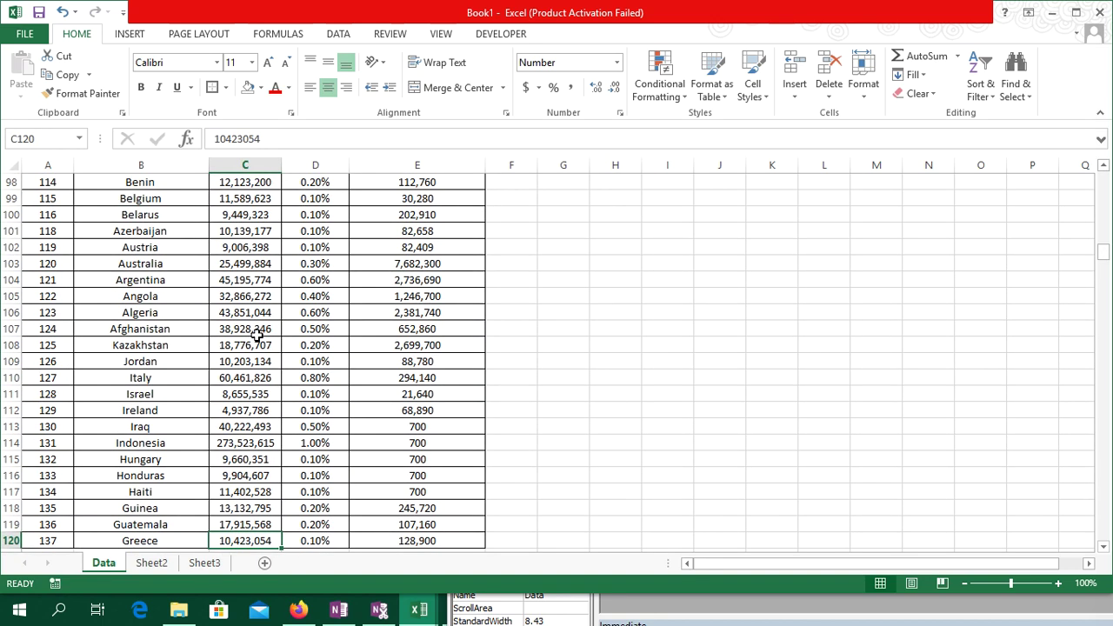
key(ctrl+Up)
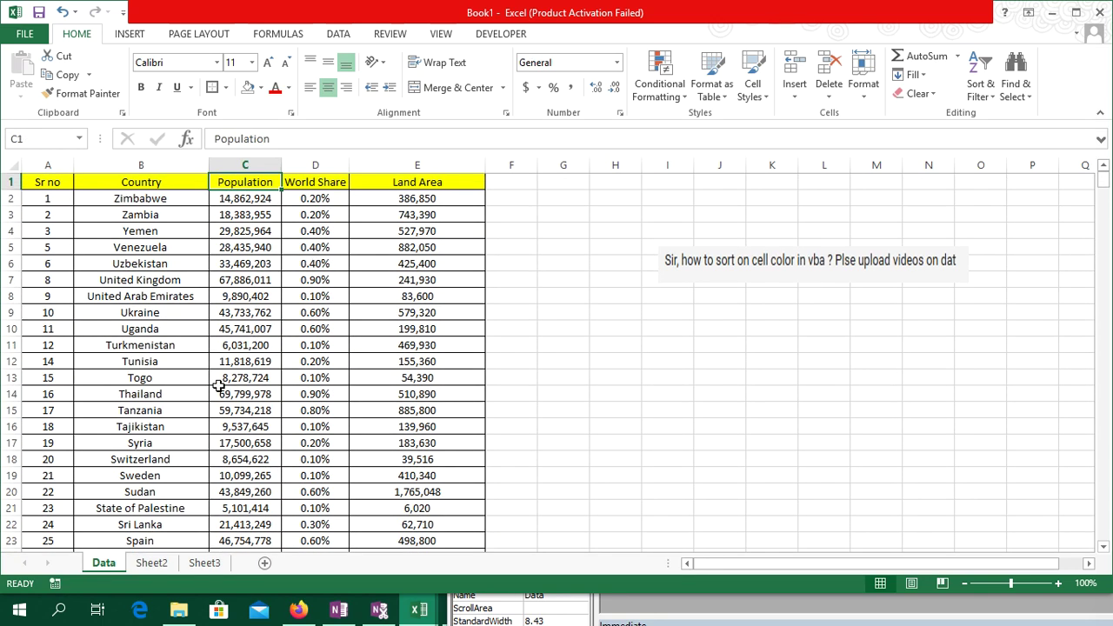
Step: Delete every row from row 40 (Papua New Guinea) to the end, then return to the top
click(4, 443)
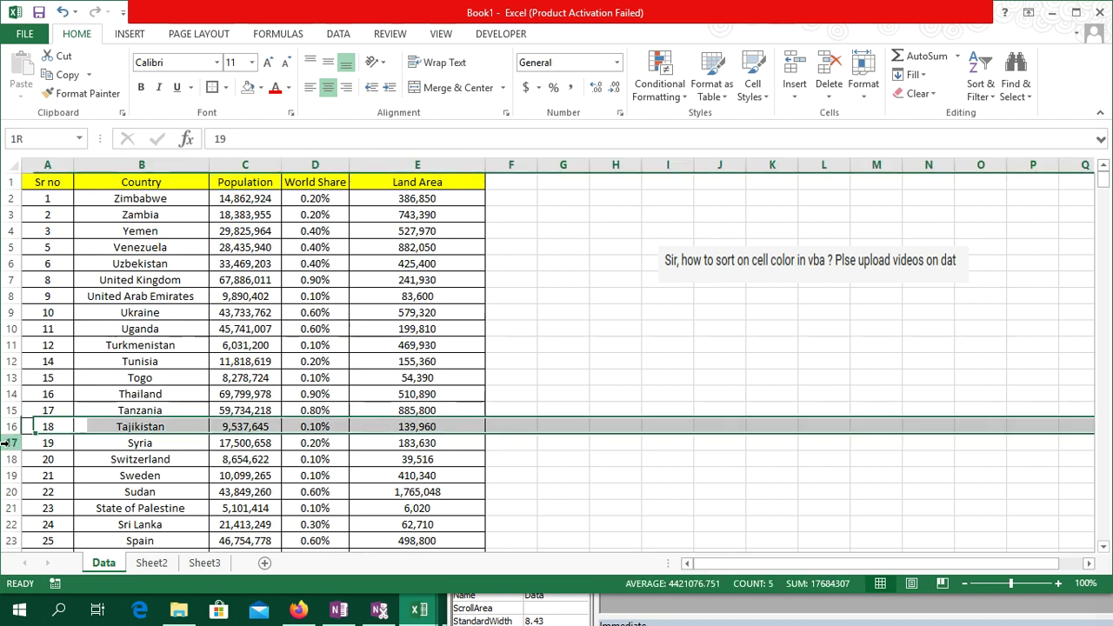
key(Page_Down)
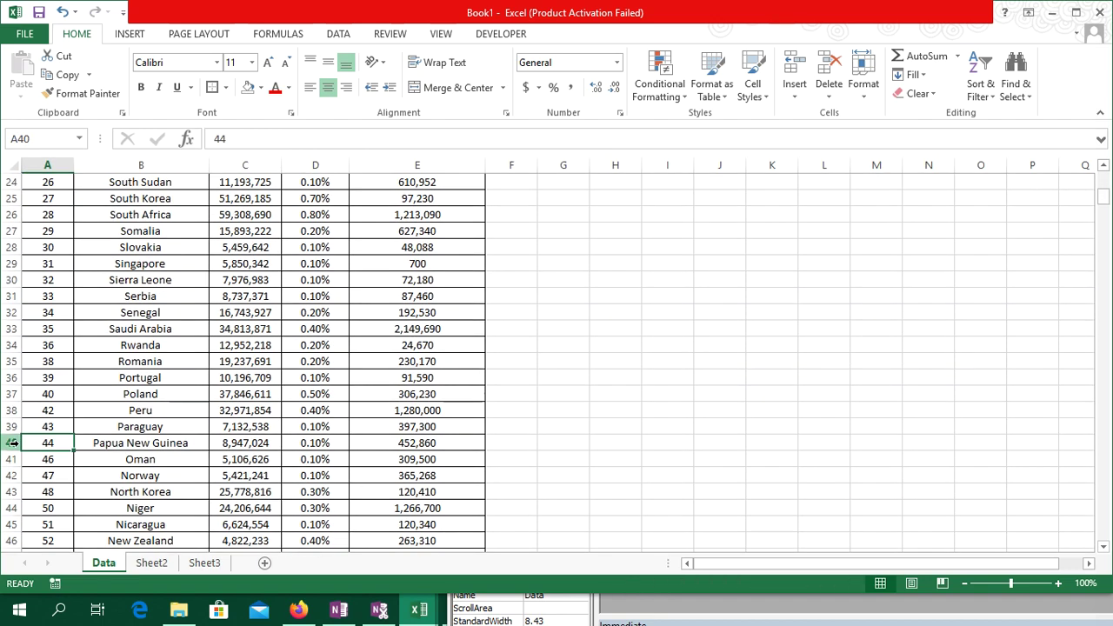
click(12, 443)
key(ctrl+shift+Down)
key(ctrl+minus)
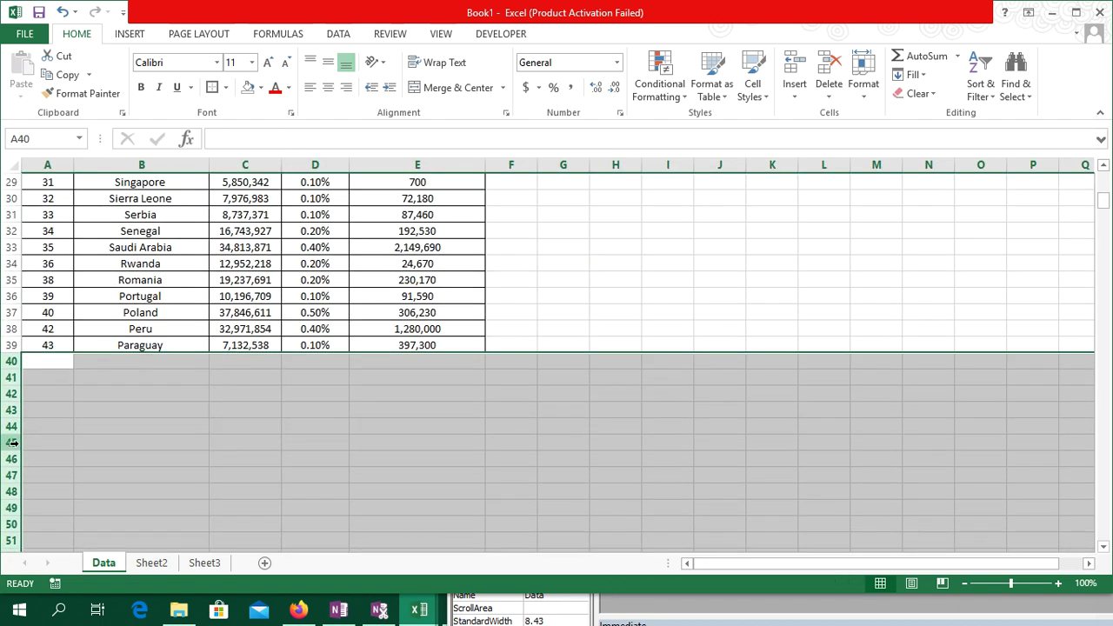
key(Up)
key(ctrl+Home)
key(Down)
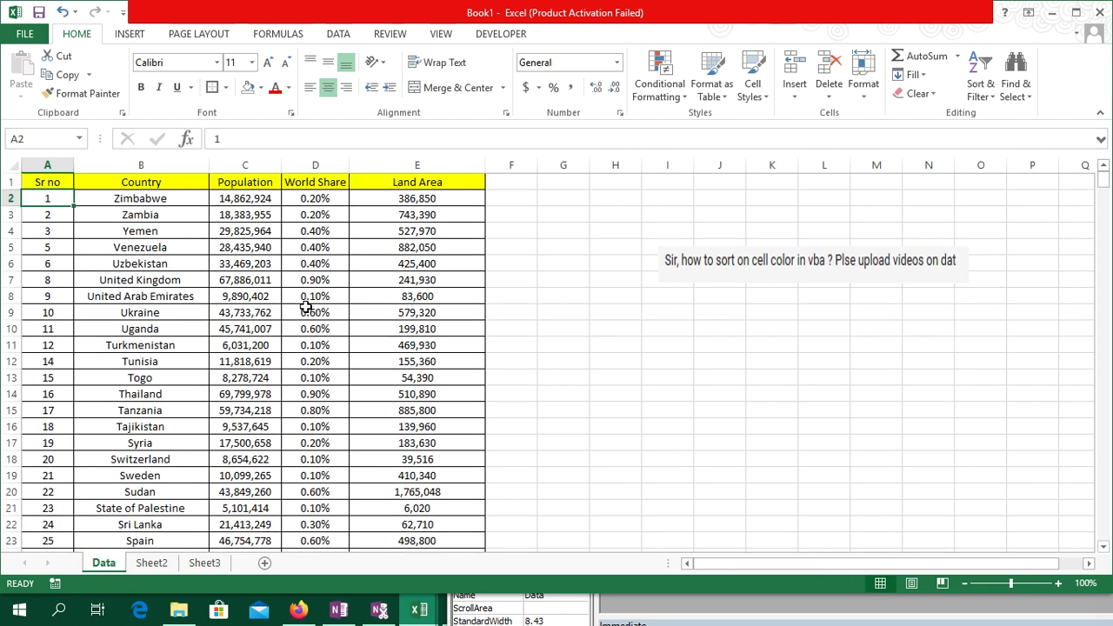
Step: Fill Uganda's Population cell C10 yellow and paste that format onto C14:C16
drag(231, 297, 248, 393)
click(245, 328)
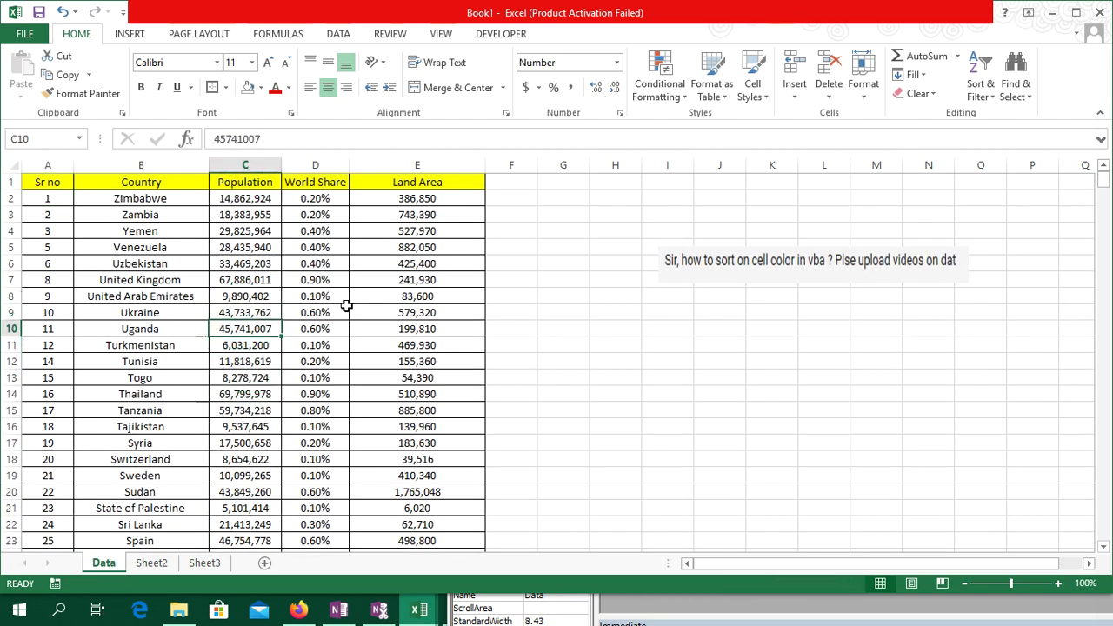
click(260, 87)
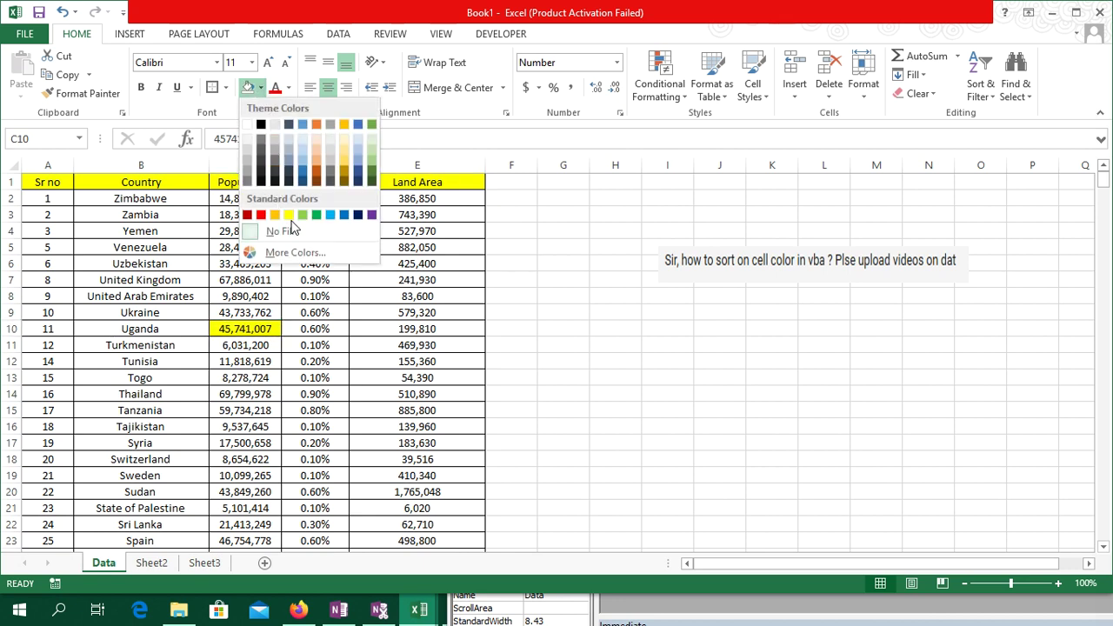
click(292, 219)
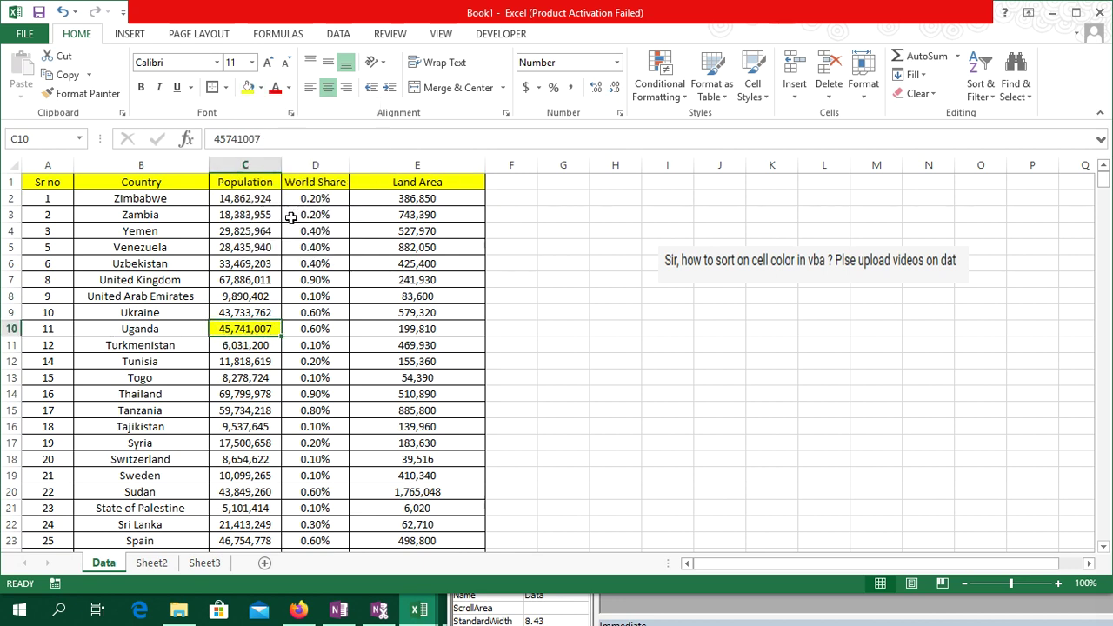
click(267, 410)
click(246, 327)
key(ctrl+c)
drag(258, 394, 263, 429)
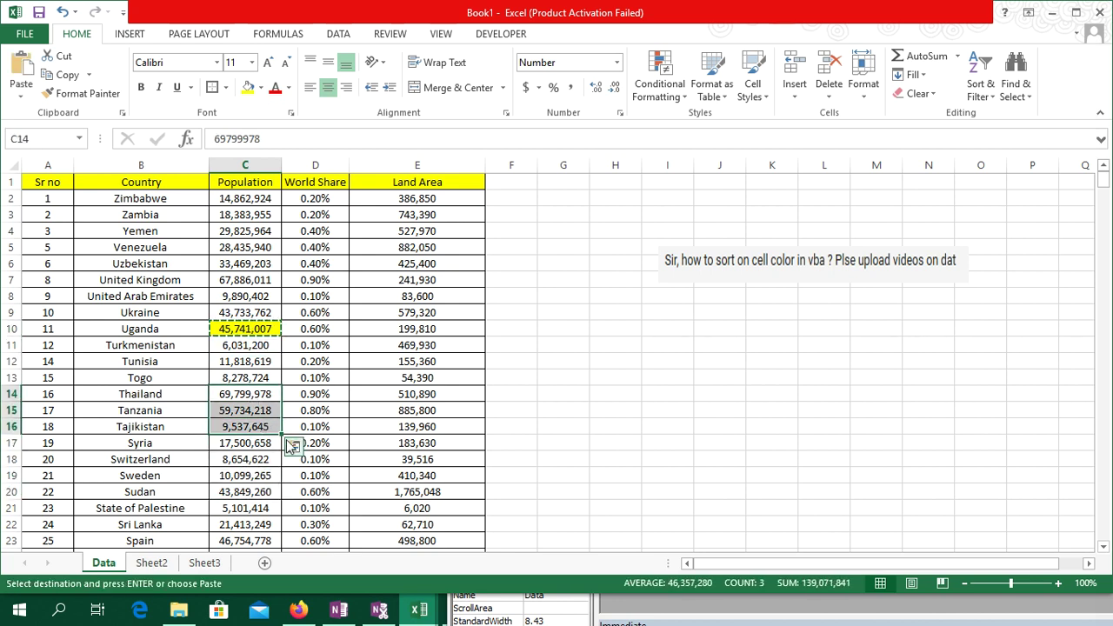
key(alt+e)
key(s)
key(t)
key(Return)
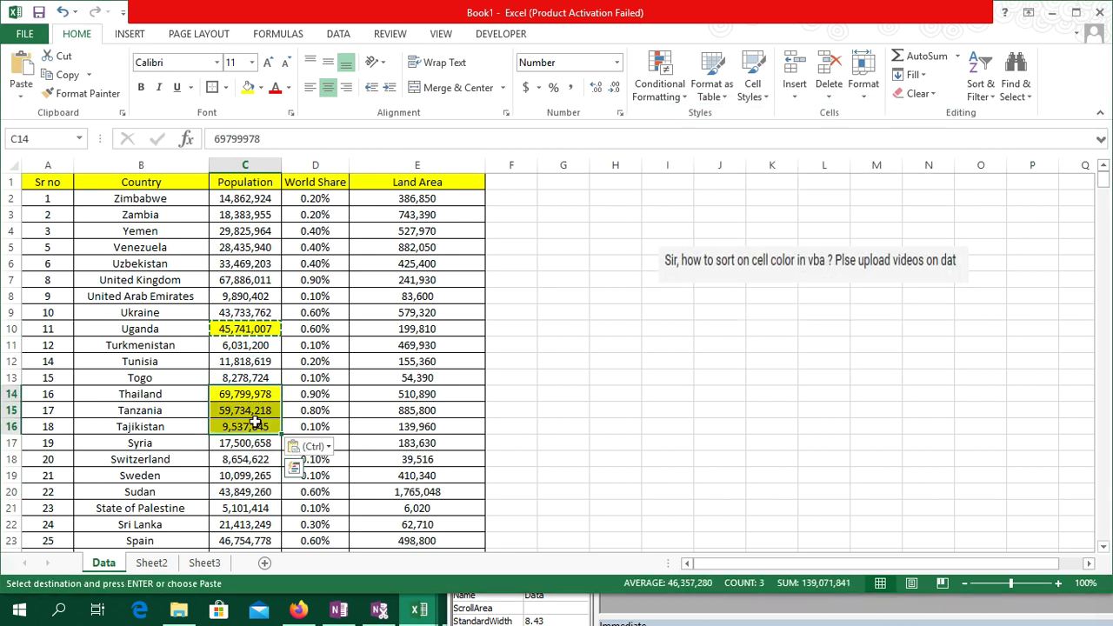
Step: Fill State of Palestine's Population cell C21 yellow
click(255, 424)
key(ctrl+c)
click(235, 504)
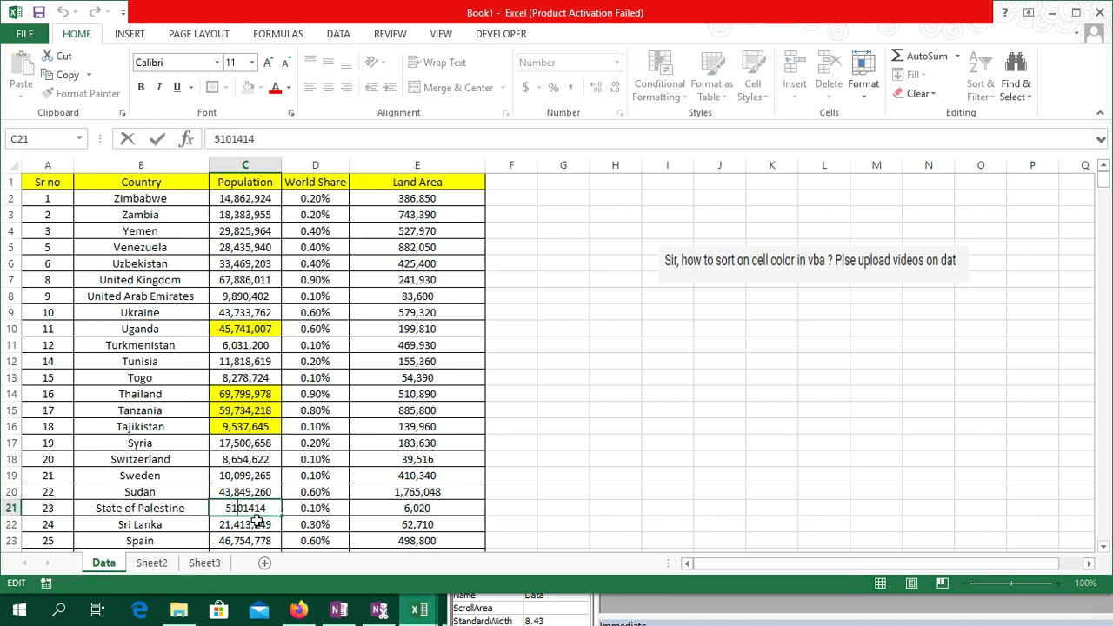
click(246, 541)
click(245, 508)
key(Escape)
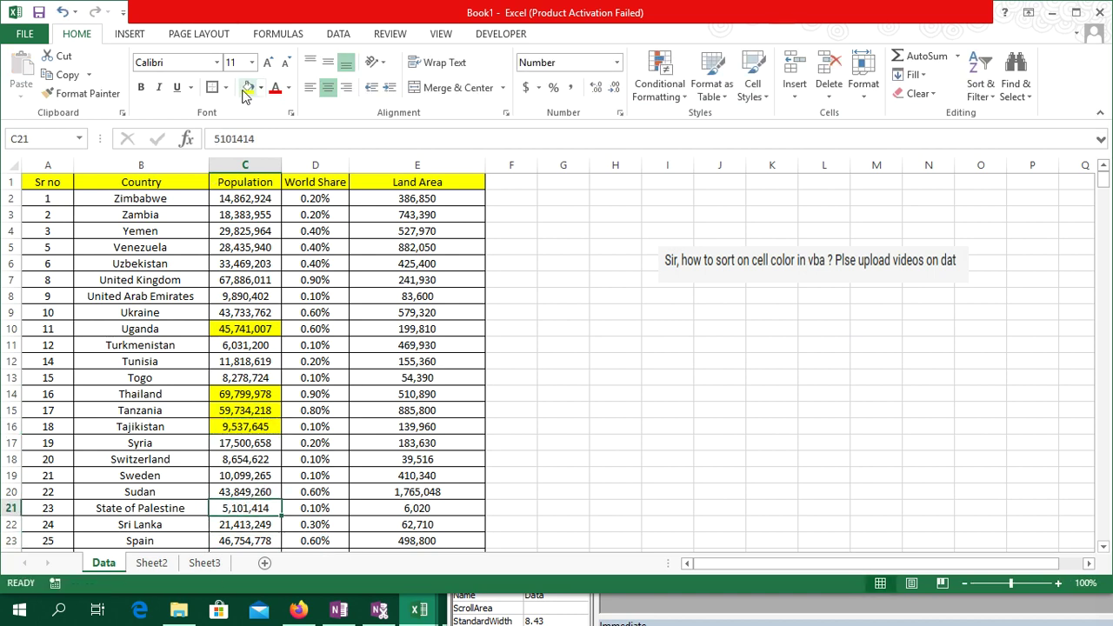
click(248, 87)
Step: Fill Land Area cells E3:E4, E10:E12 and E19 blue
drag(432, 348, 442, 376)
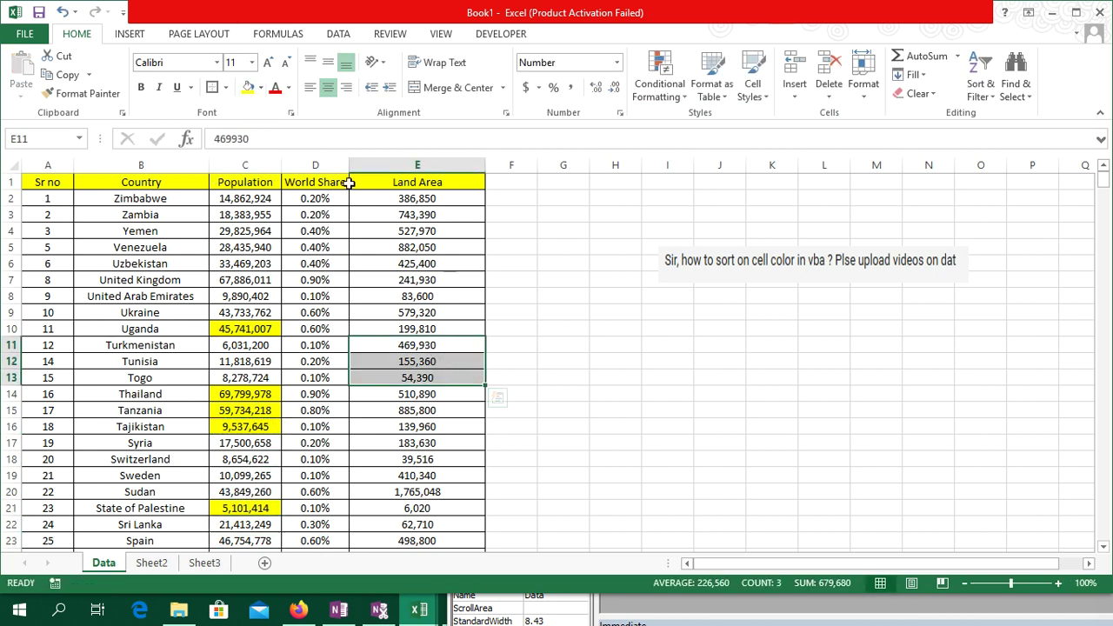
drag(417, 216, 431, 231)
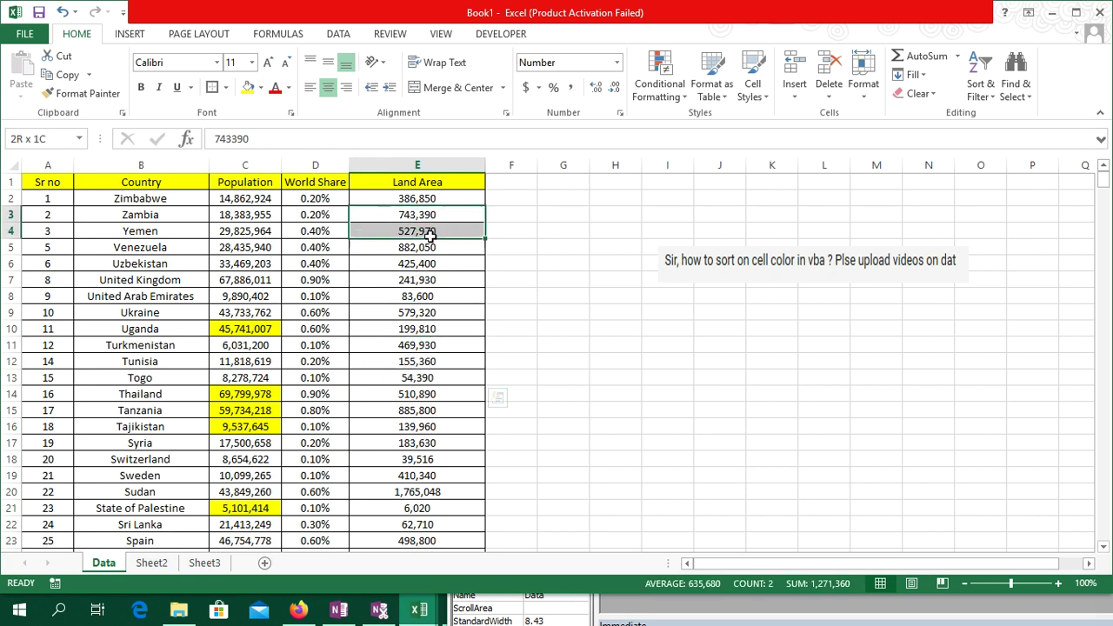
click(261, 88)
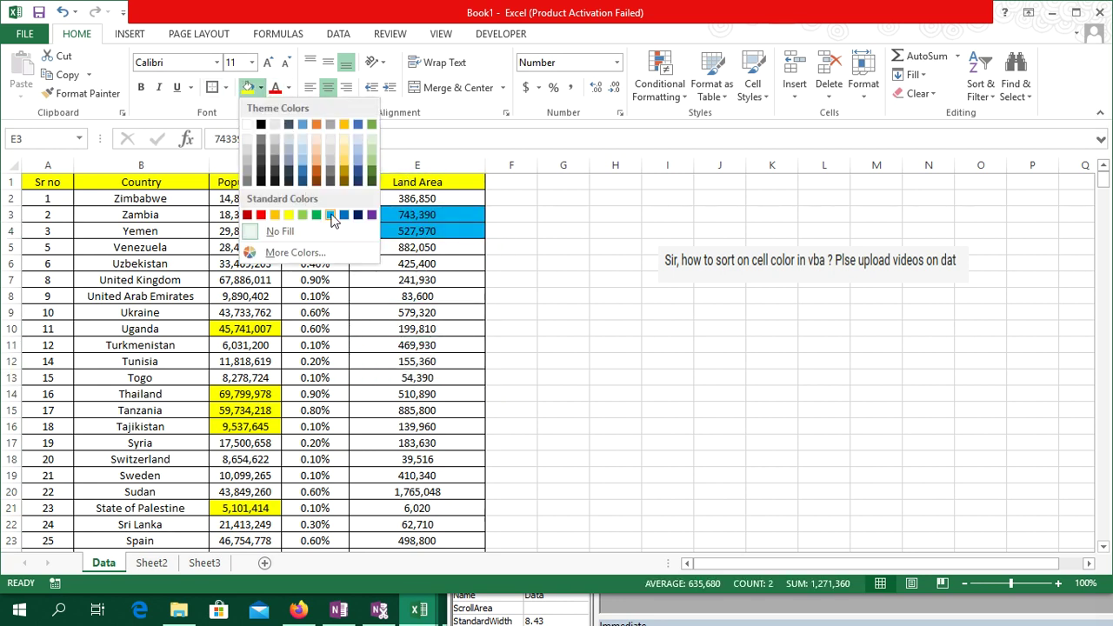
click(330, 216)
drag(408, 329, 435, 366)
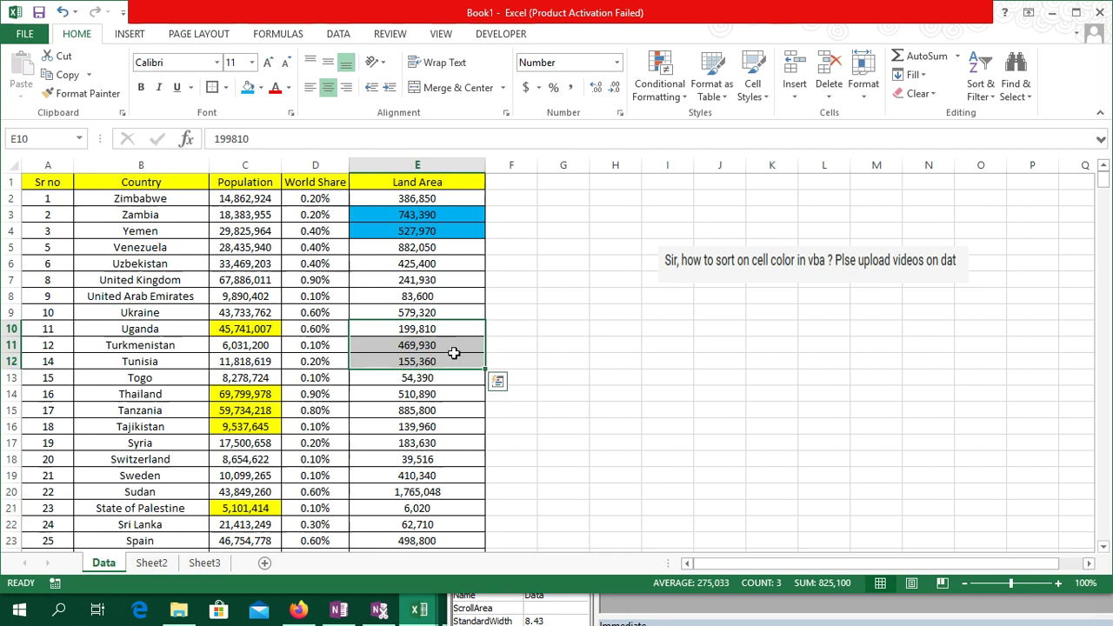
click(248, 87)
click(424, 476)
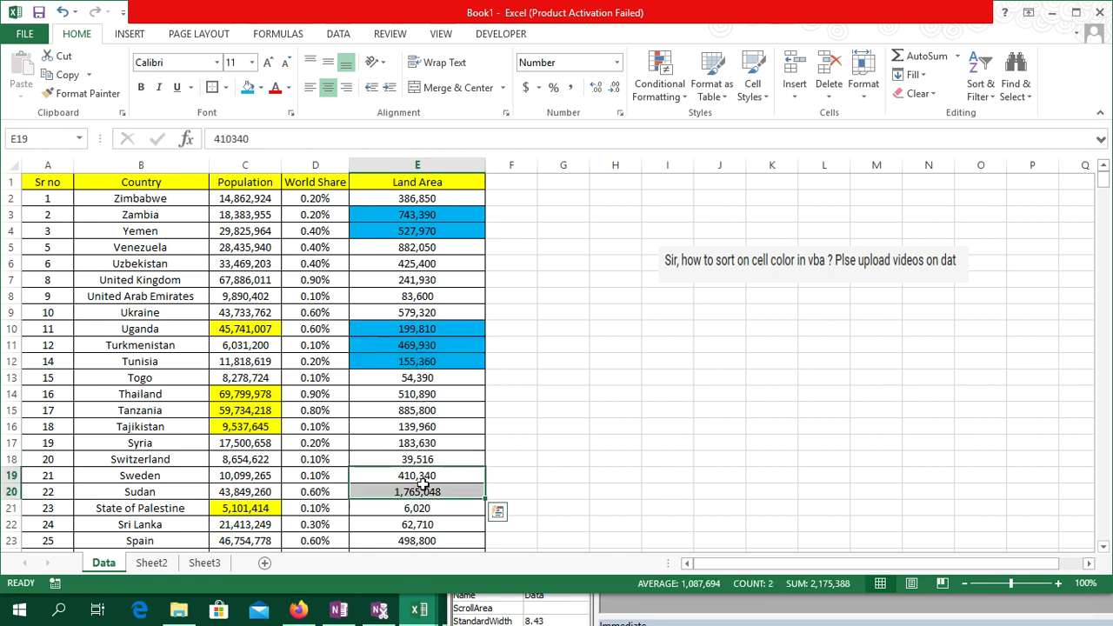
click(248, 88)
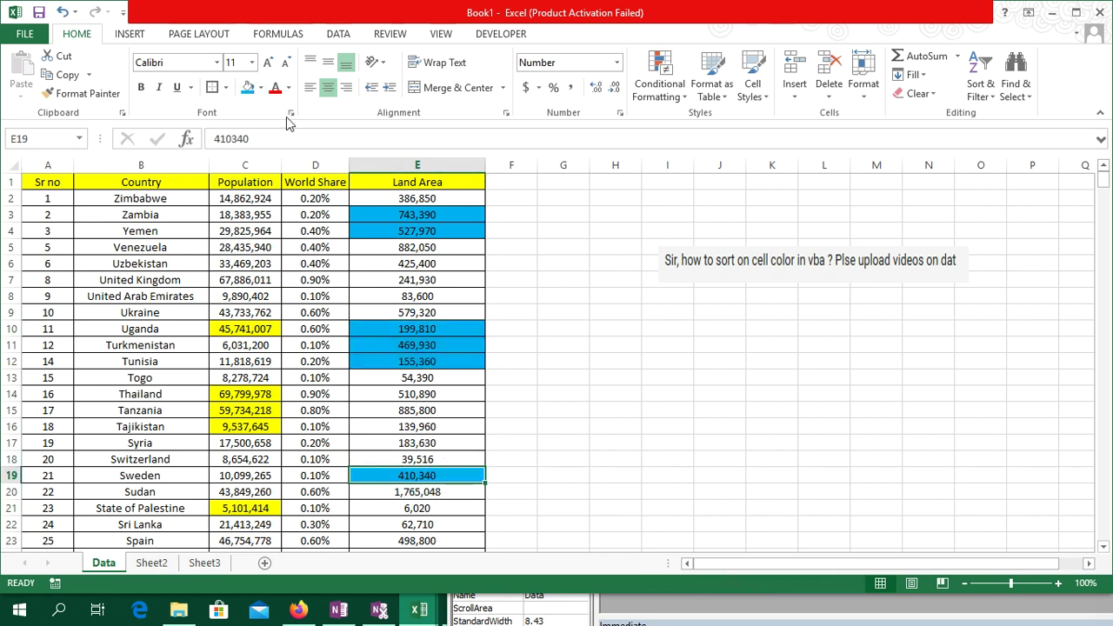
click(588, 348)
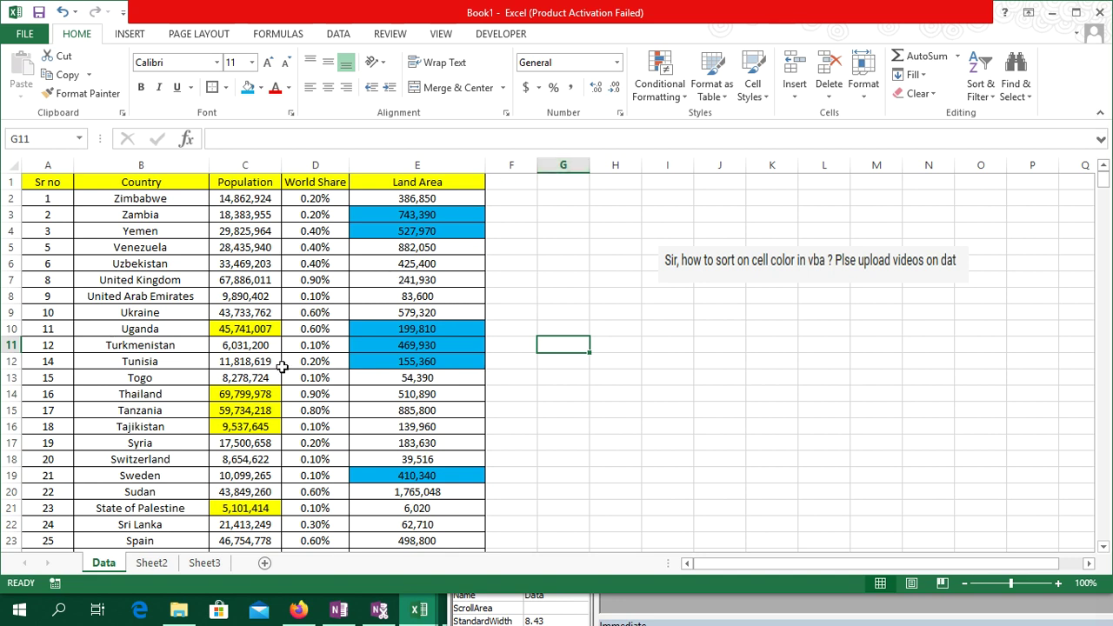
Step: Try a header-filter sort putting yellow Population cells first, then turn filters off
click(263, 184)
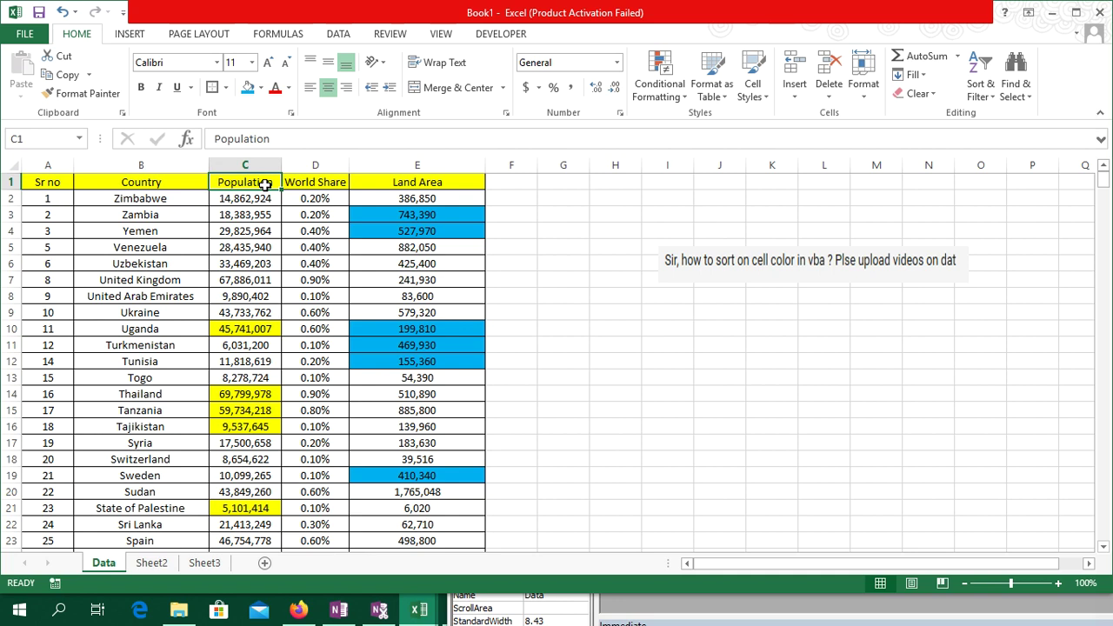
key(ctrl+shift+l)
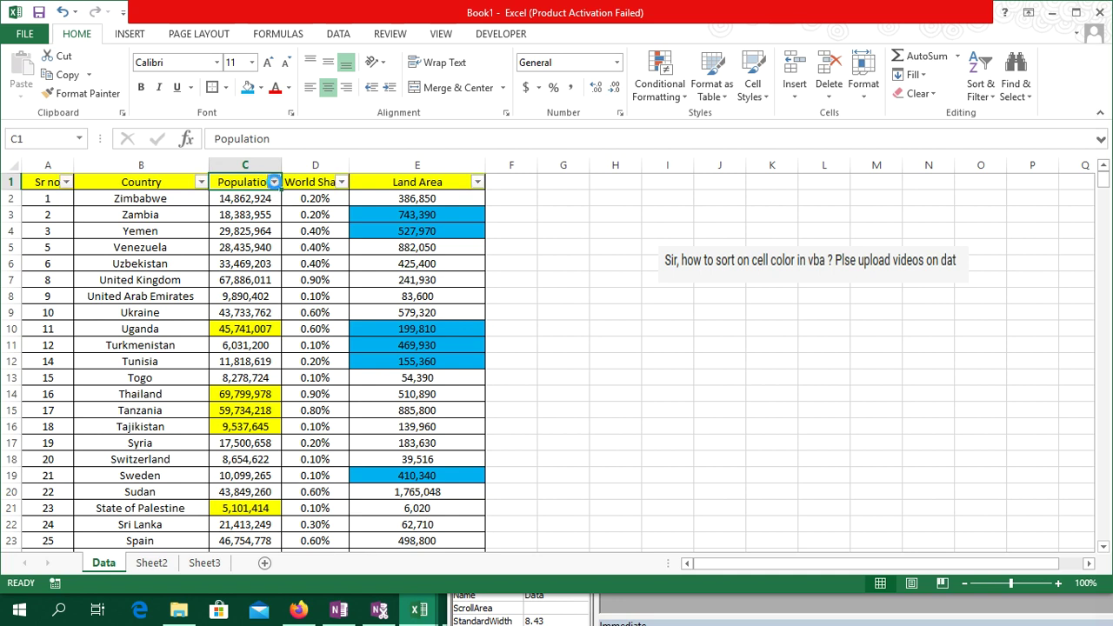
click(273, 182)
mouse_move(300, 252)
click(310, 258)
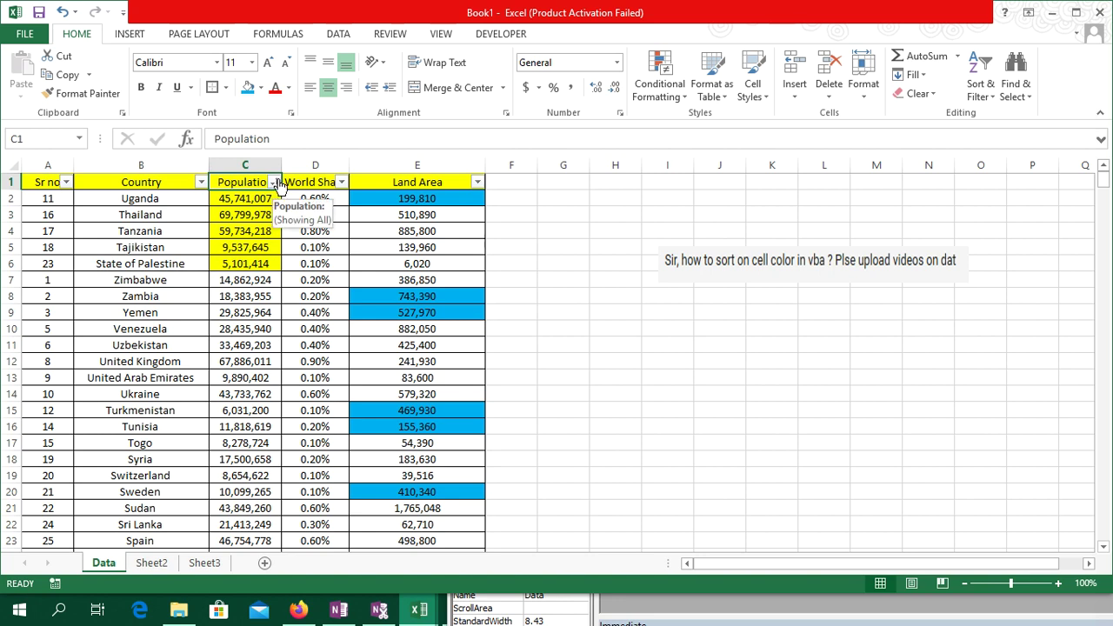
key(ctrl+shift+l)
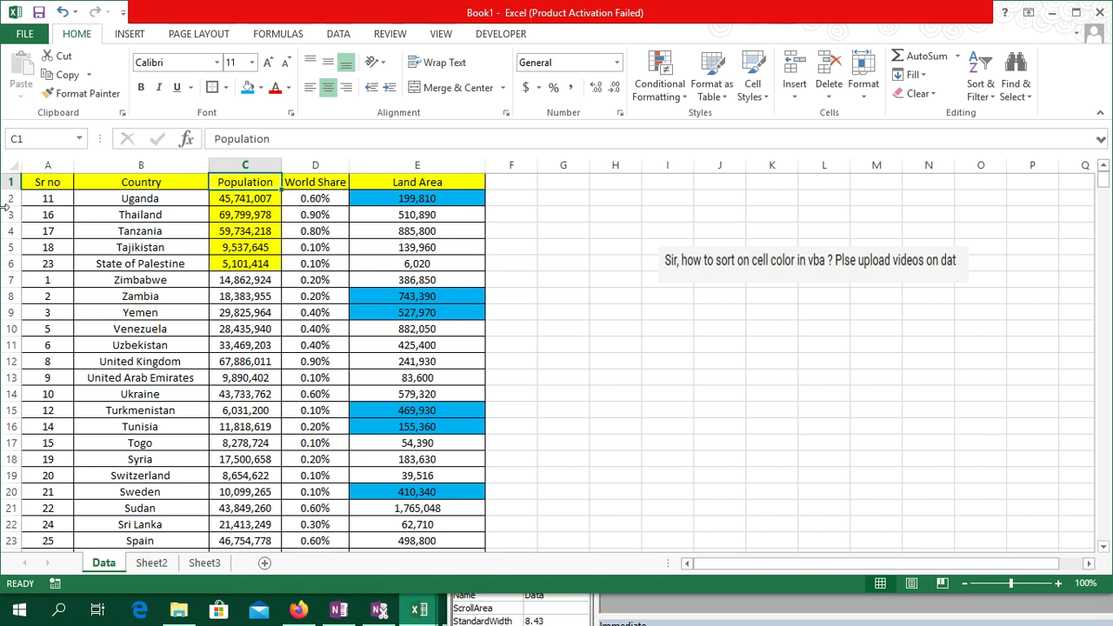
Step: Restore Sr no ascending order and remove the header filter dropdowns
click(56, 182)
key(ctrl+shift+l)
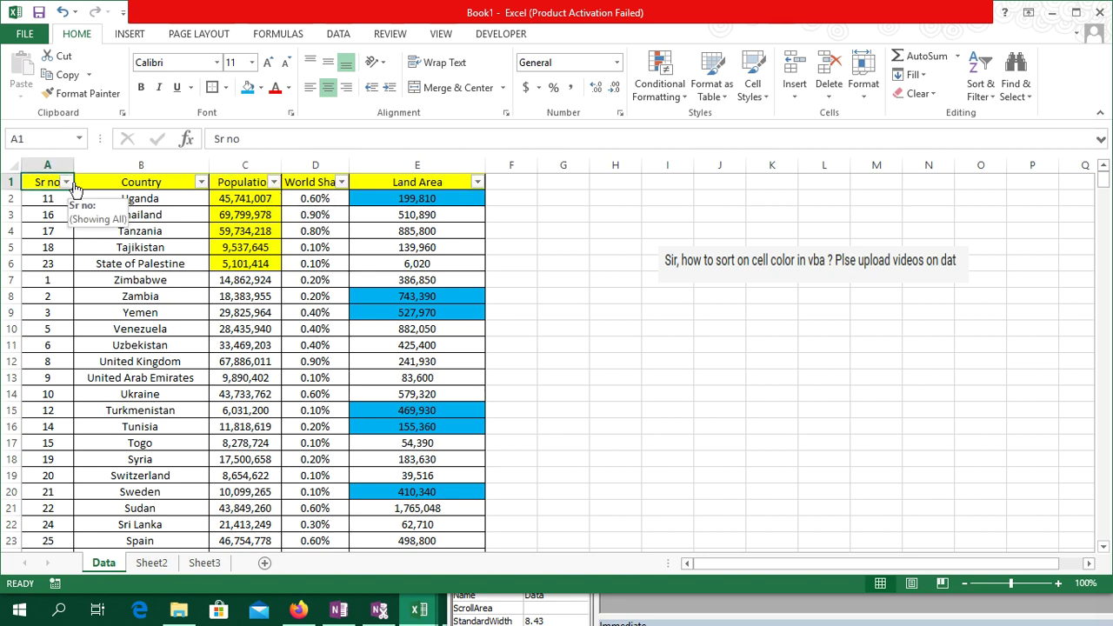
click(66, 182)
click(80, 200)
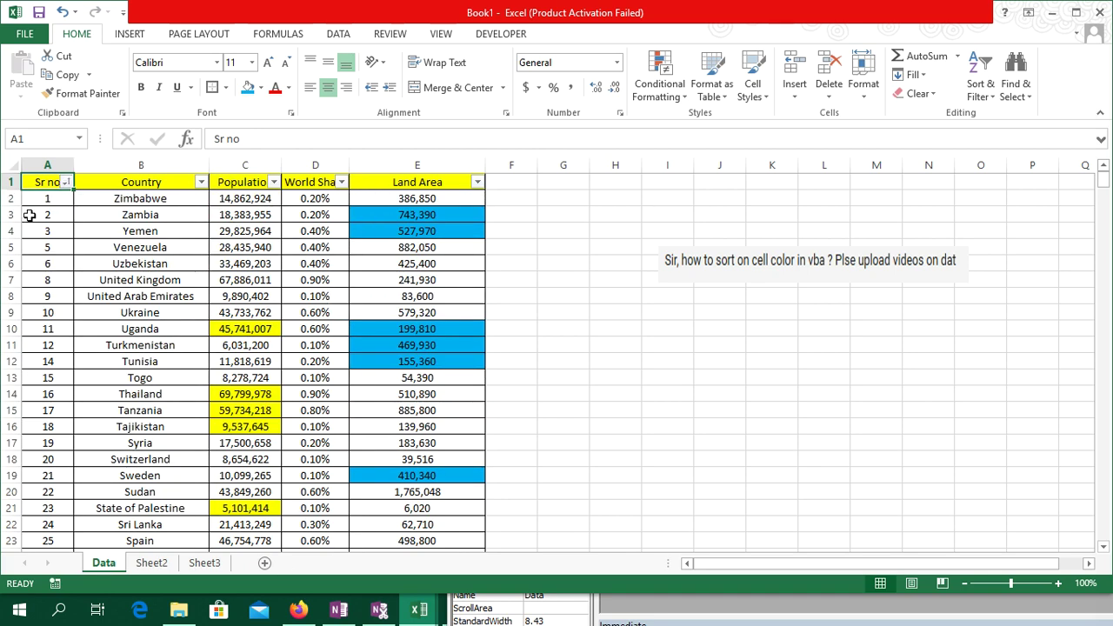
click(39, 198)
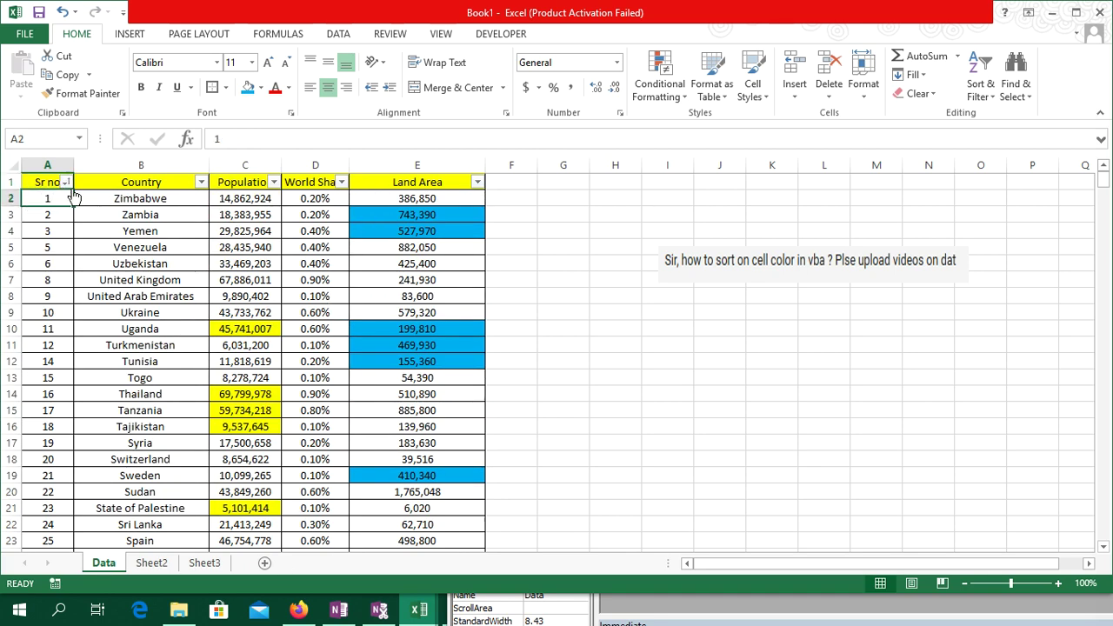
click(31, 182)
key(ctrl+shift+l)
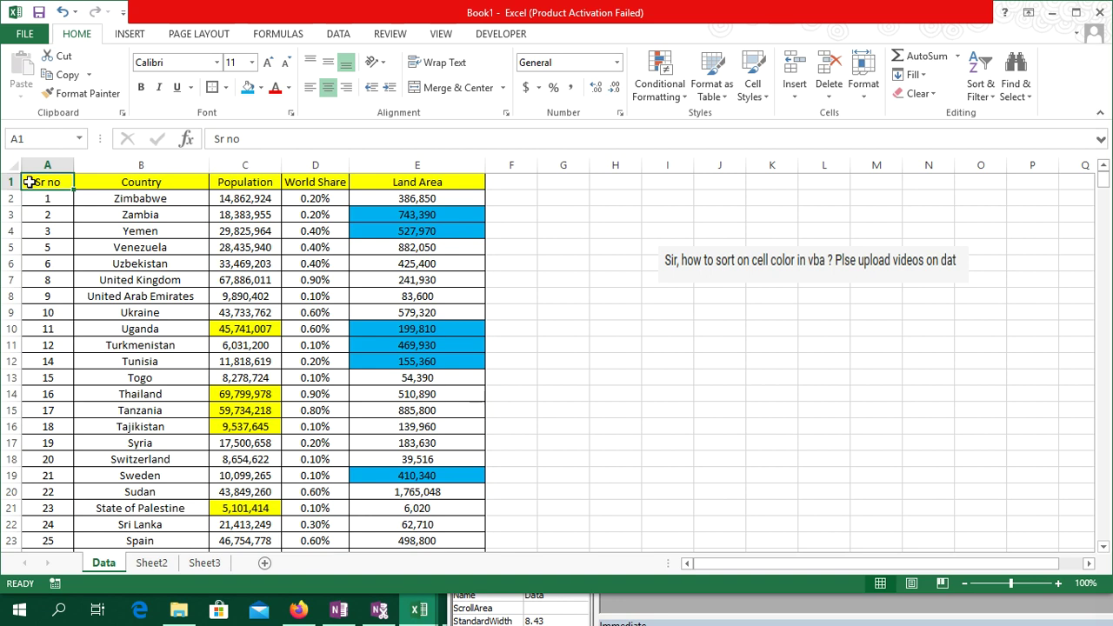
click(716, 304)
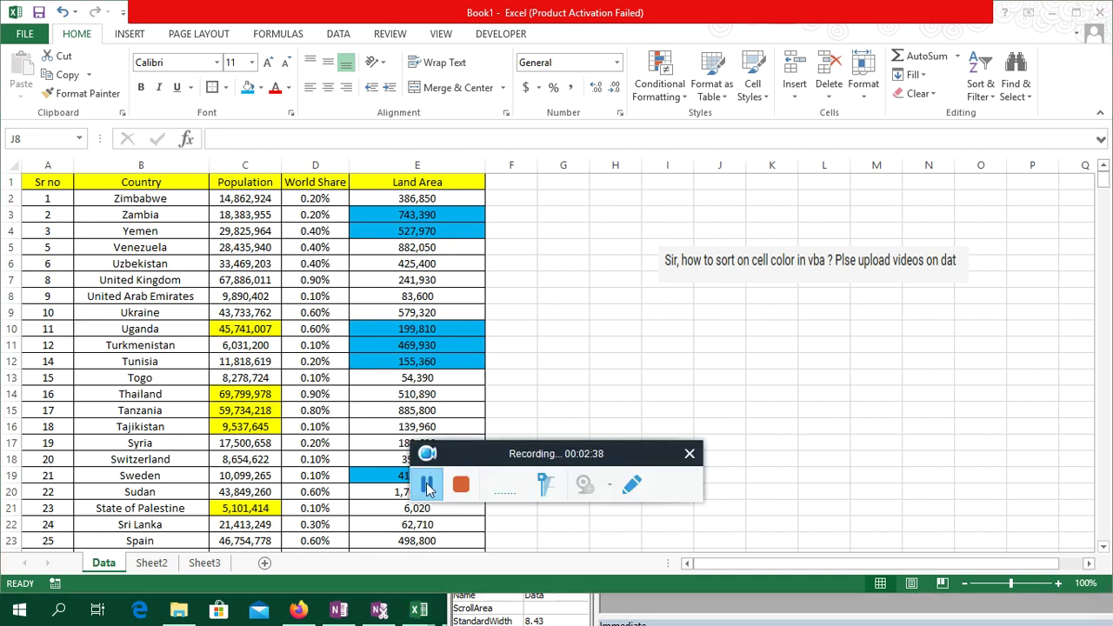
click(426, 489)
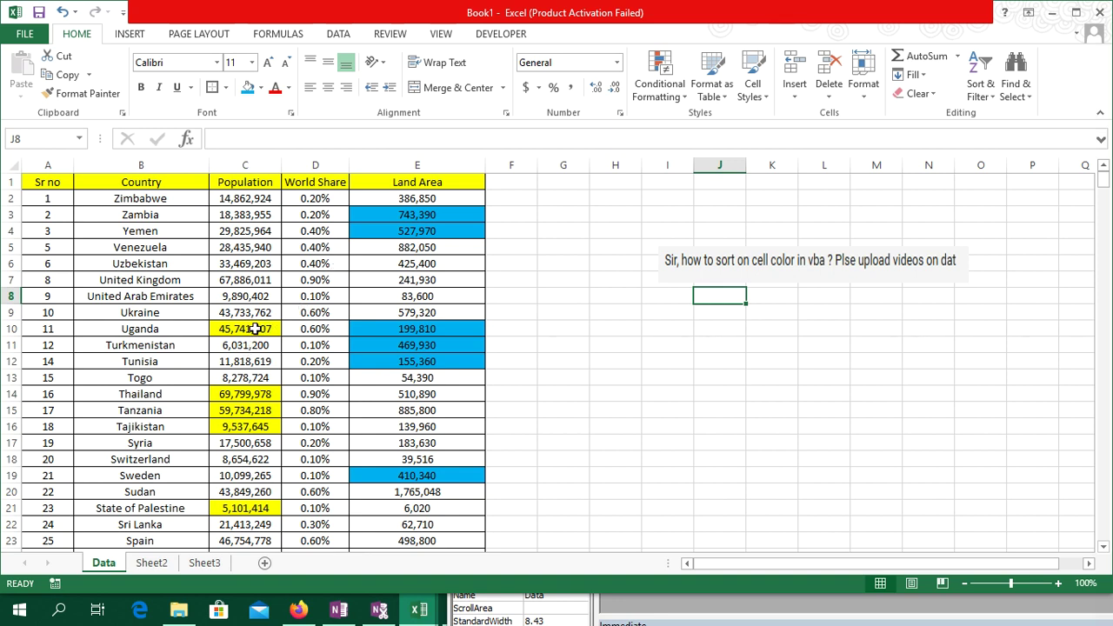
click(255, 328)
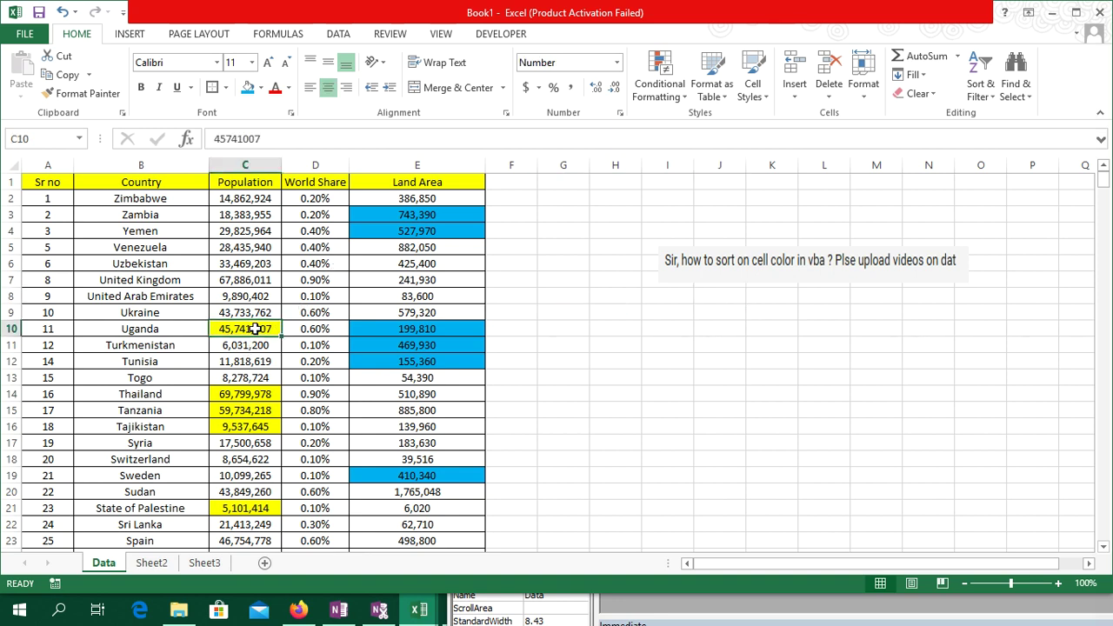
click(428, 216)
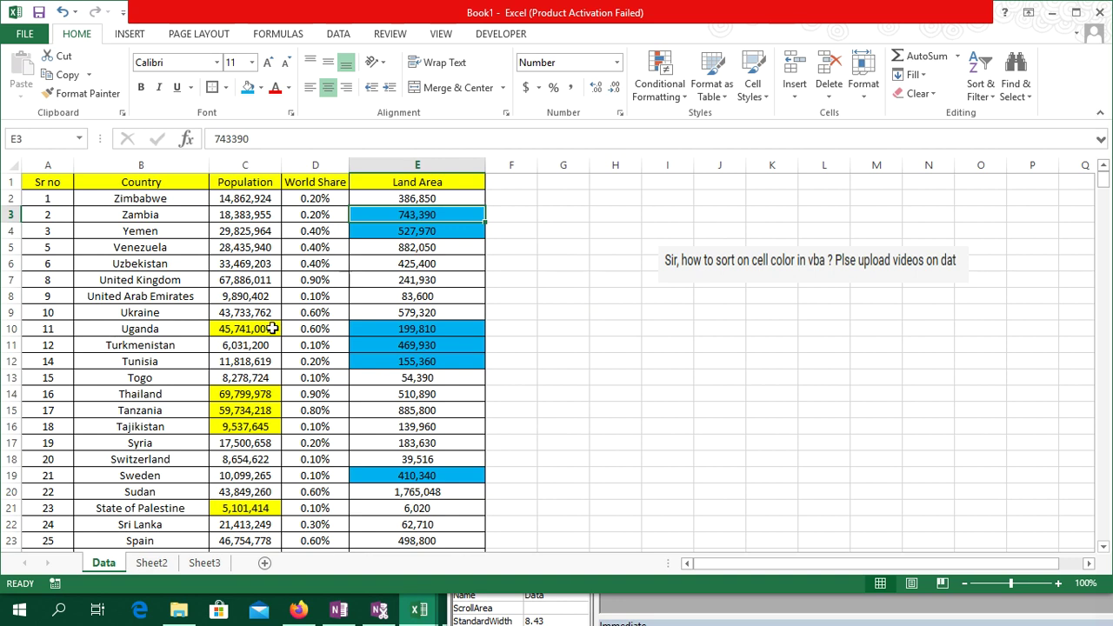
click(47, 183)
shift+click(452, 183)
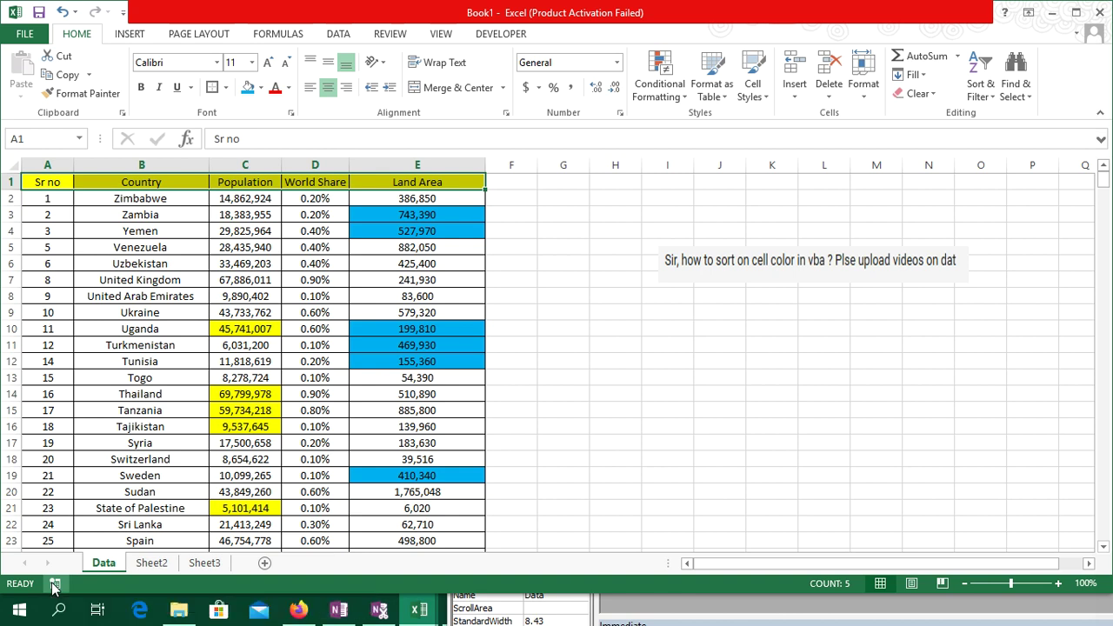
Step: Start recording a macro named sort_color, stored in This Workbook
click(54, 585)
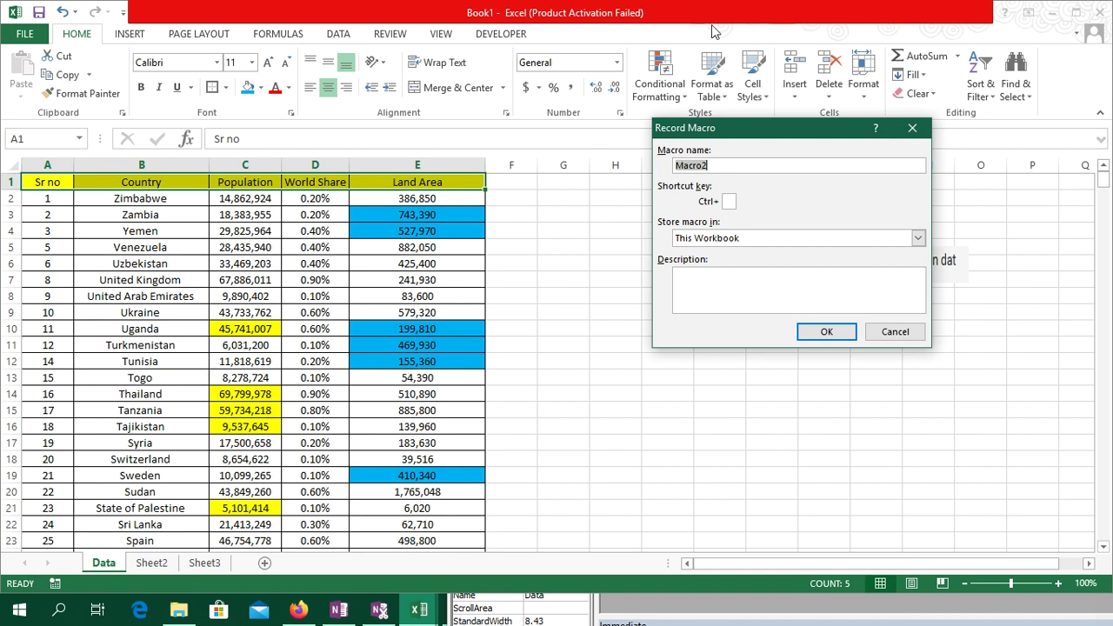
drag(744, 130, 779, 238)
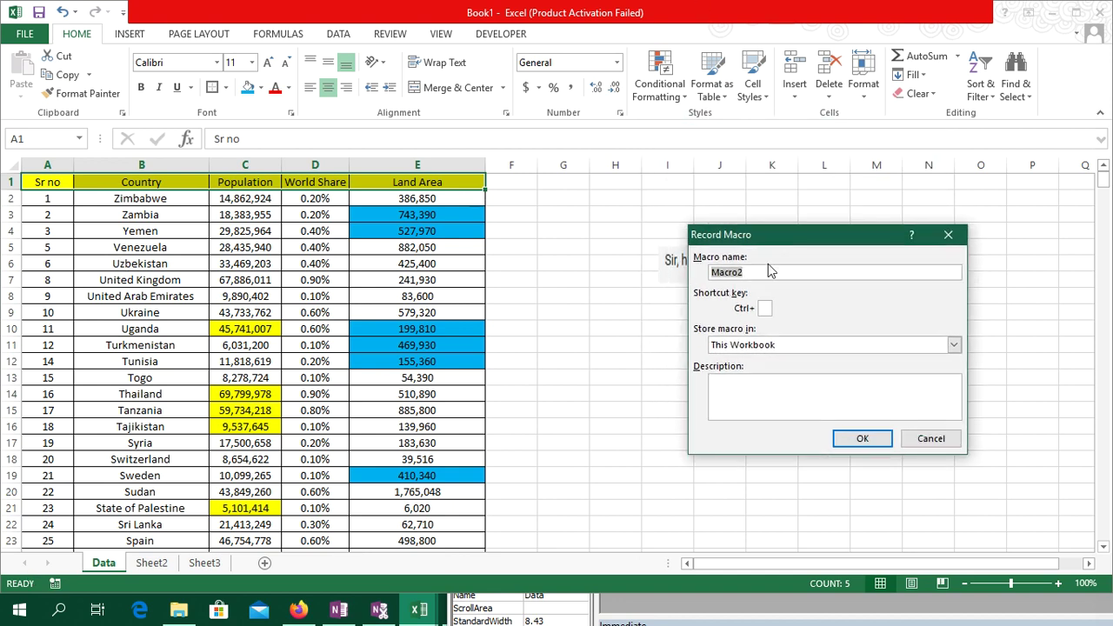
text(sort_color)
click(872, 438)
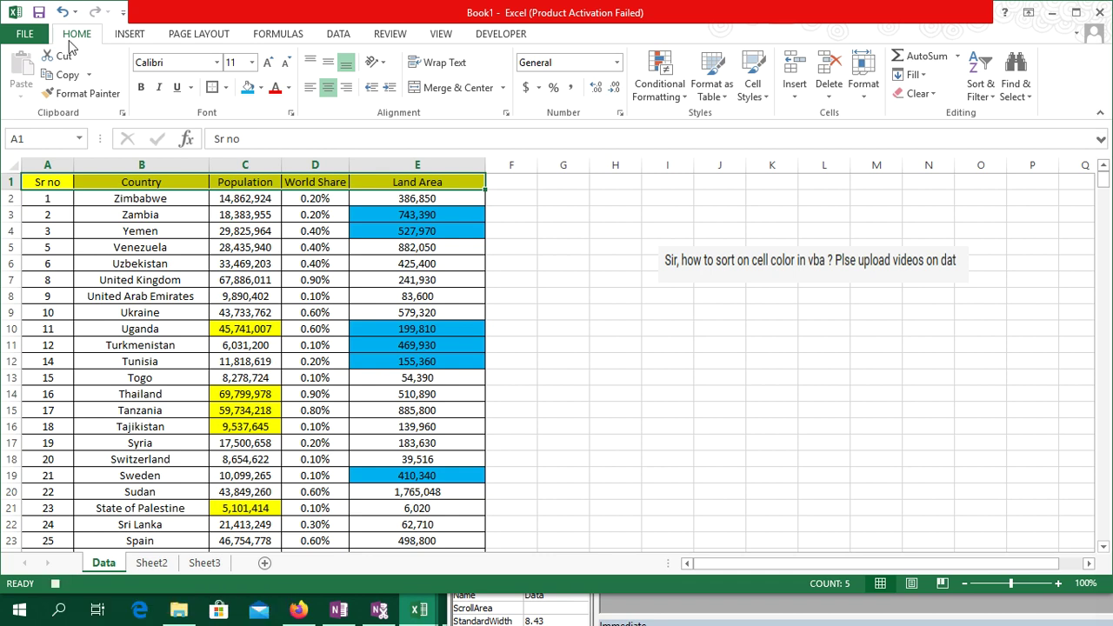
Step: Open Custom Sort with the selection expanded and delete both existing sort levels
click(996, 102)
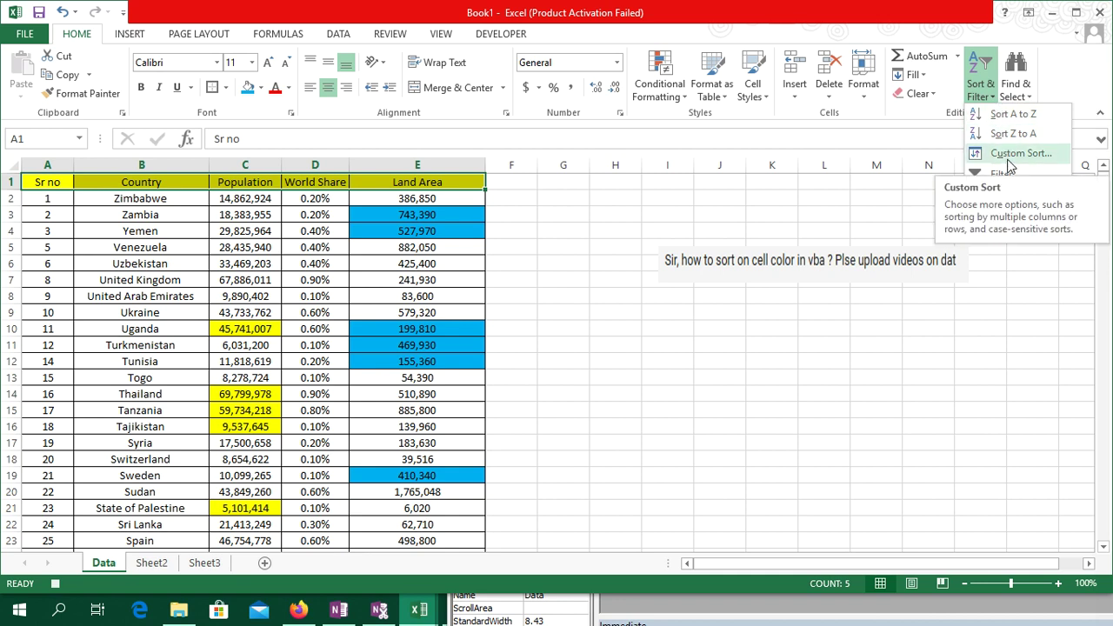
click(1011, 154)
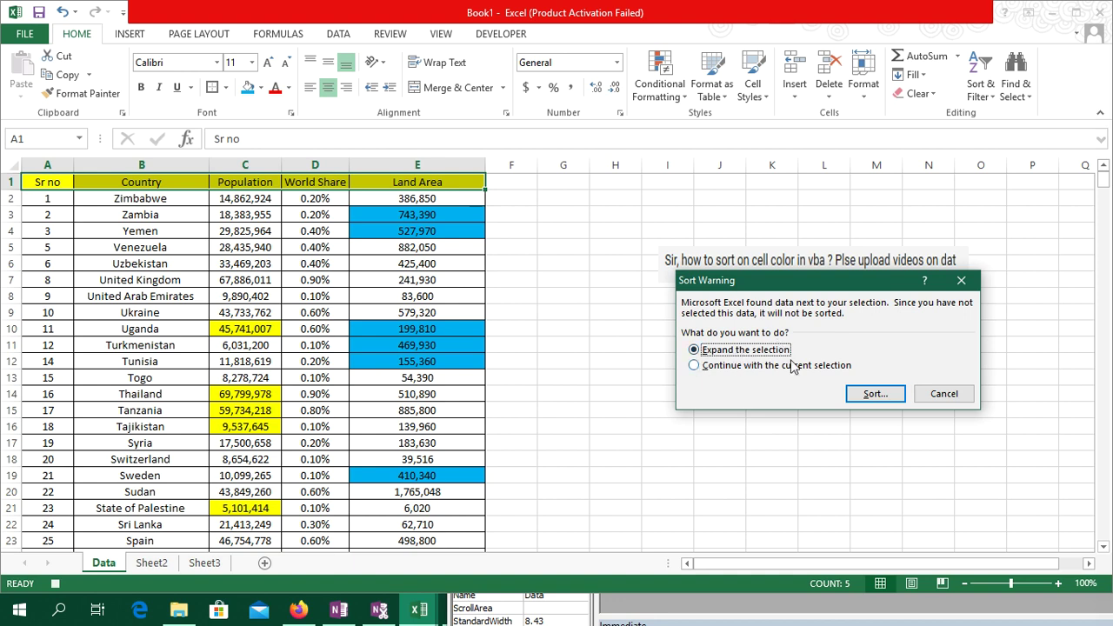
click(875, 394)
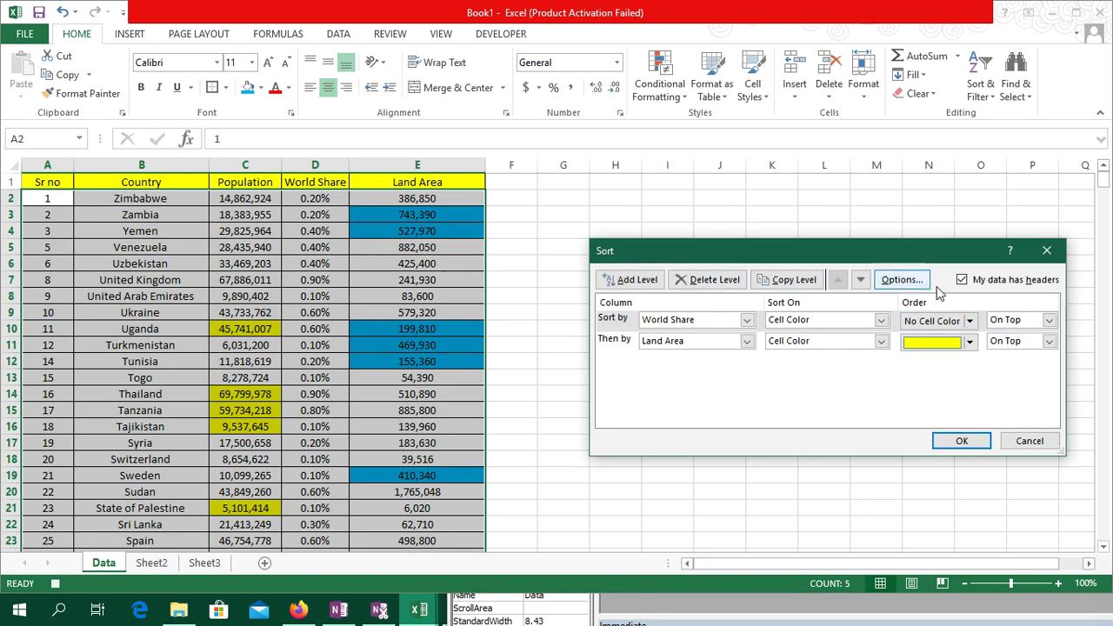
click(726, 285)
click(726, 285)
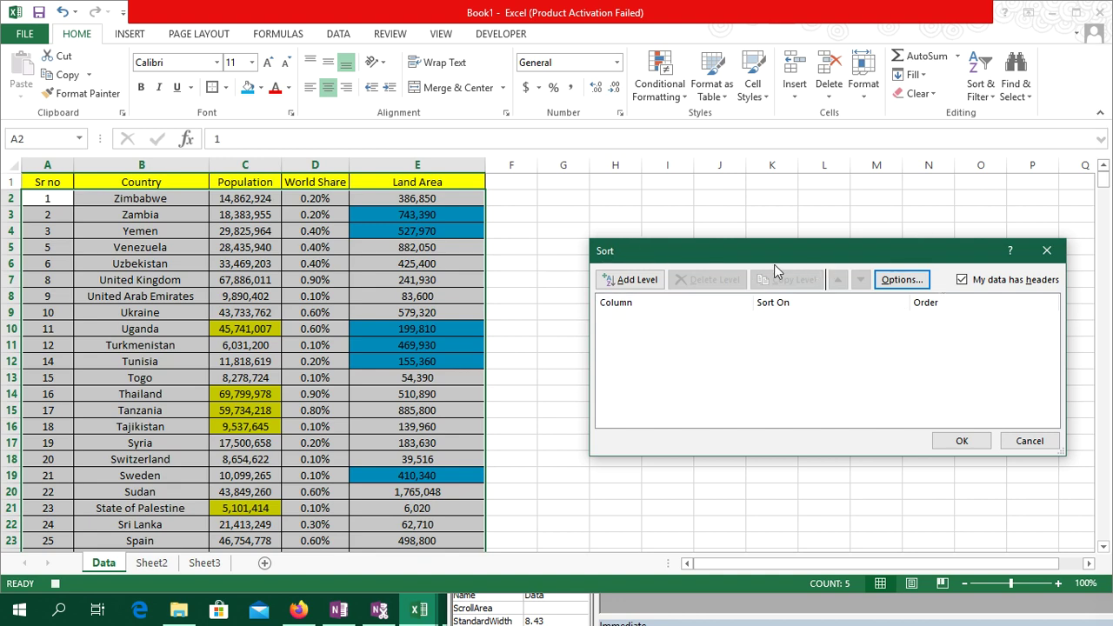
mouse_move(773, 259)
mouse_down()
mouse_move(693, 302)
mouse_move(713, 233)
mouse_up()
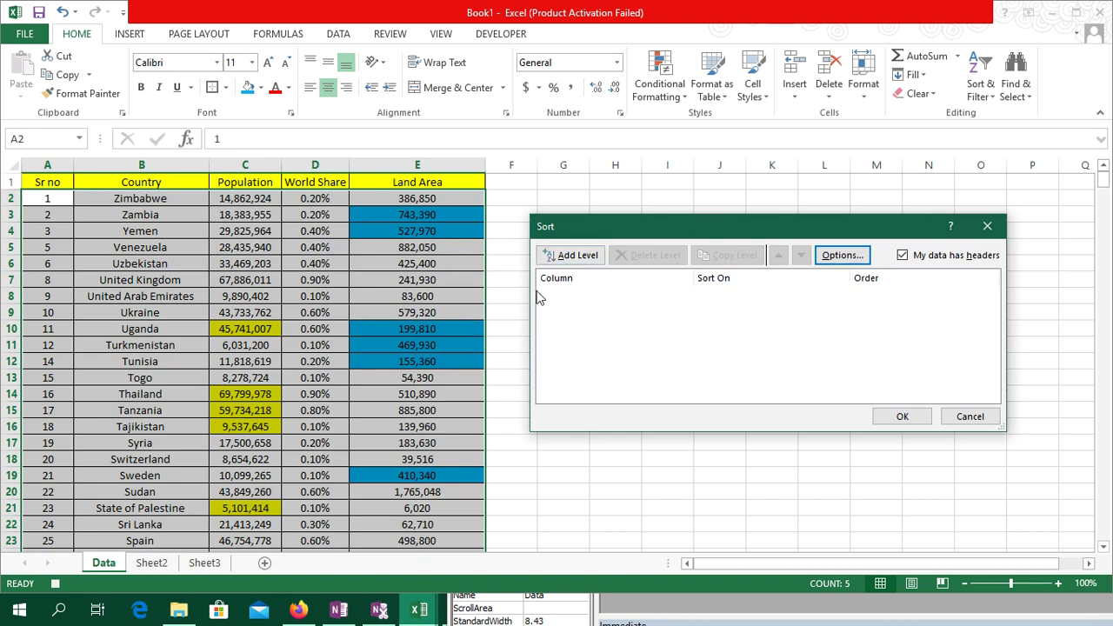
Step: Add a sort level: Population, Cell Color, yellow, On Top
click(575, 256)
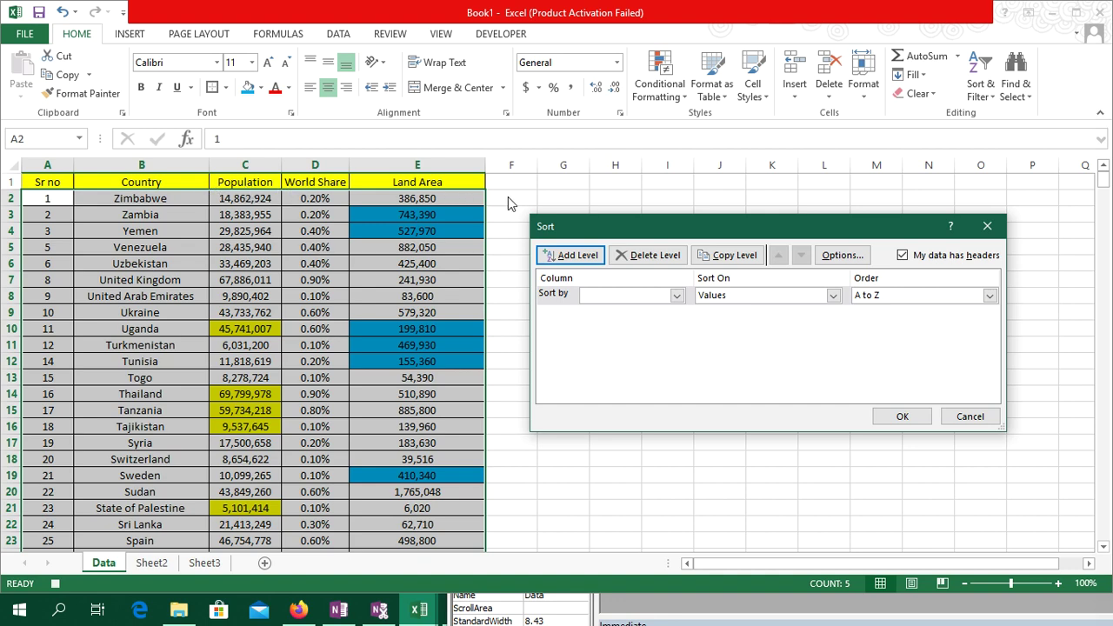
click(681, 299)
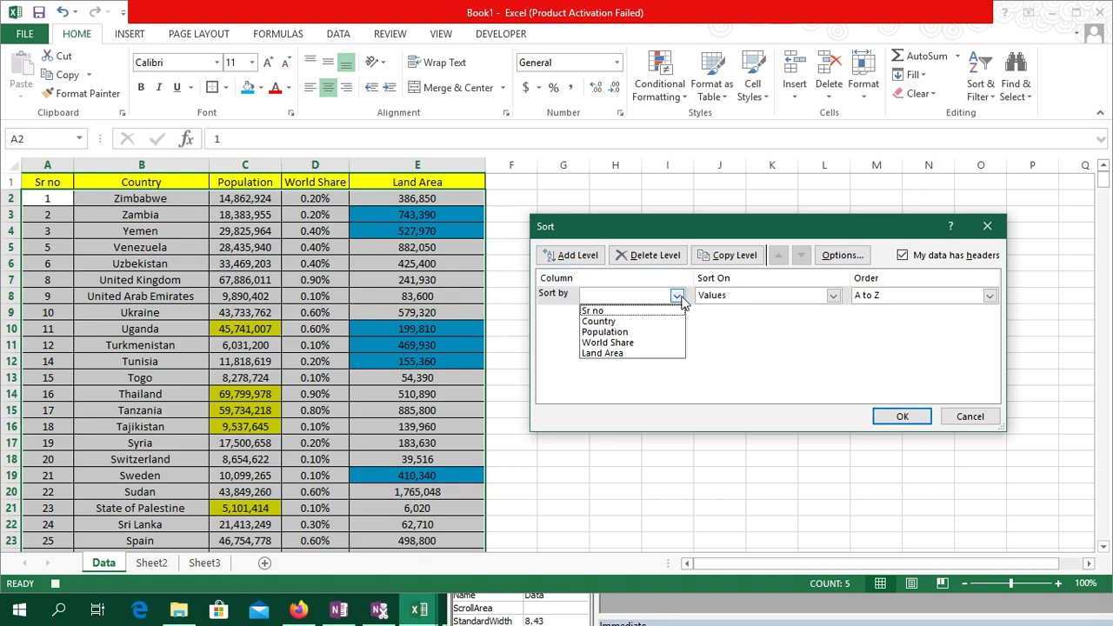
click(598, 332)
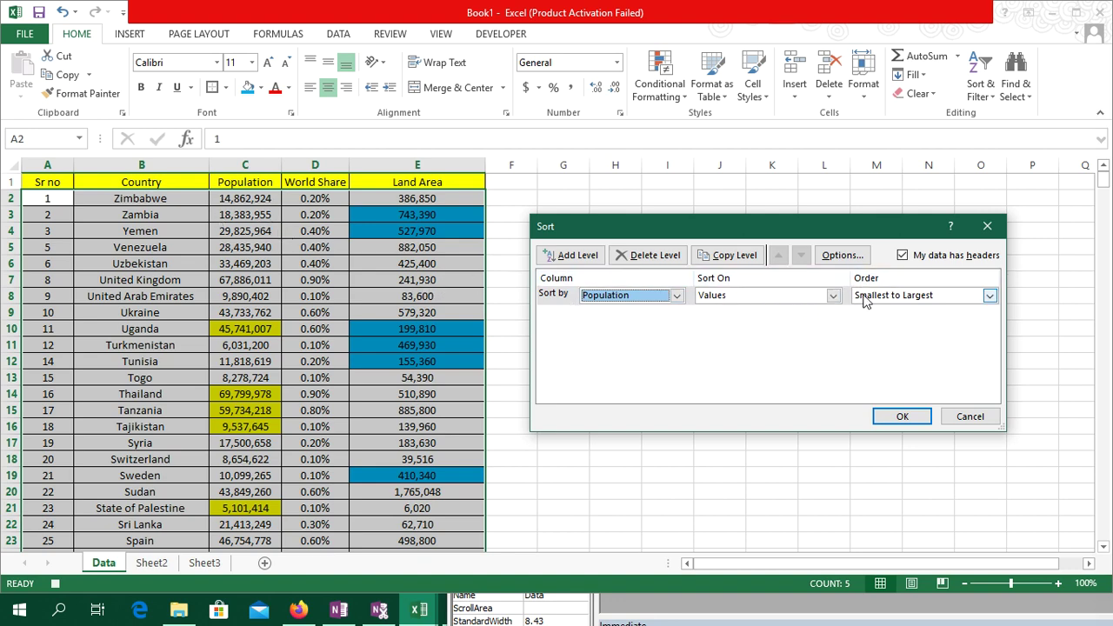
click(833, 295)
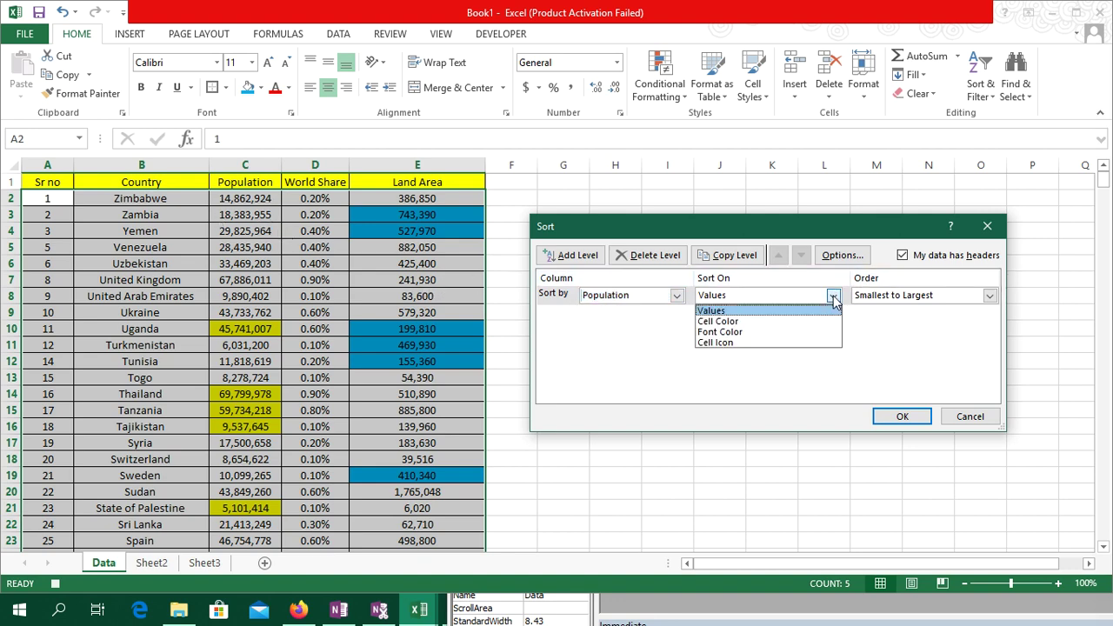
click(743, 322)
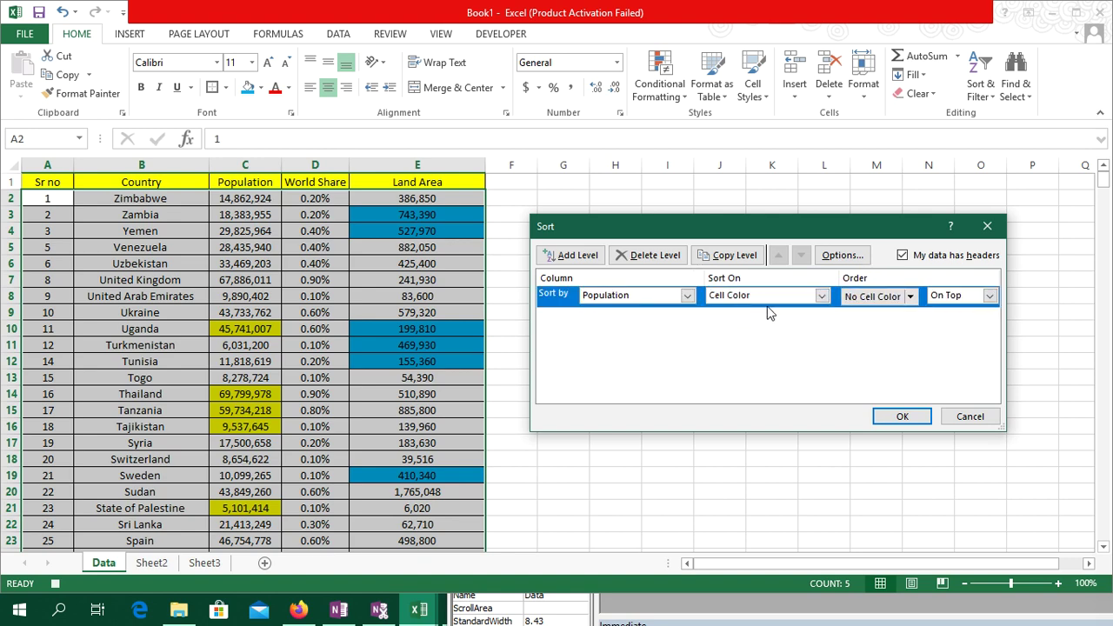
click(912, 297)
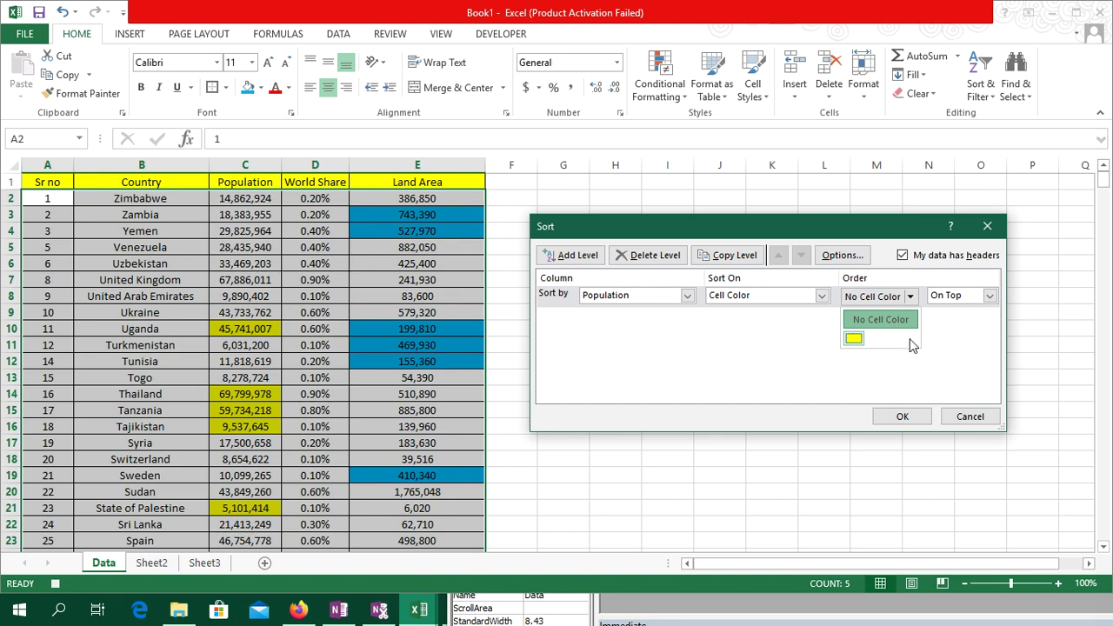
click(853, 339)
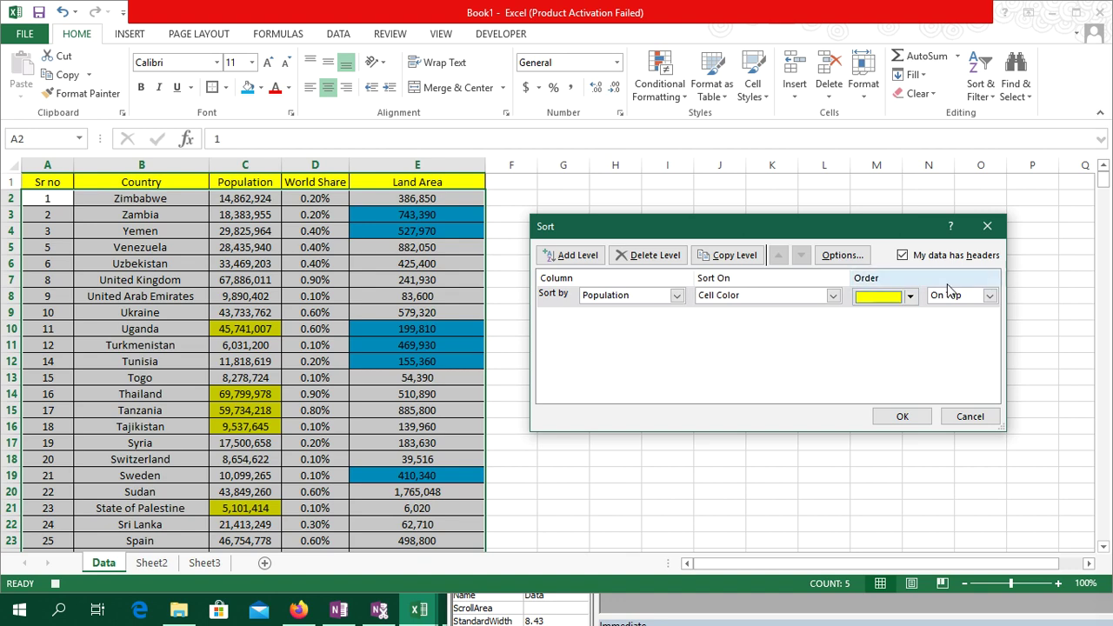
click(990, 297)
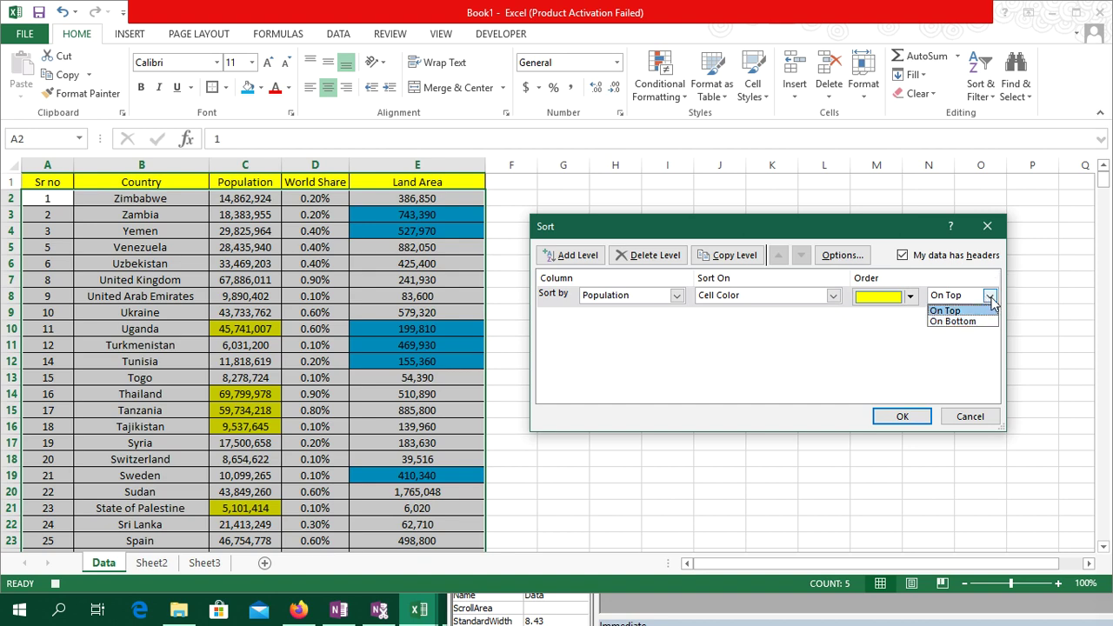
click(977, 276)
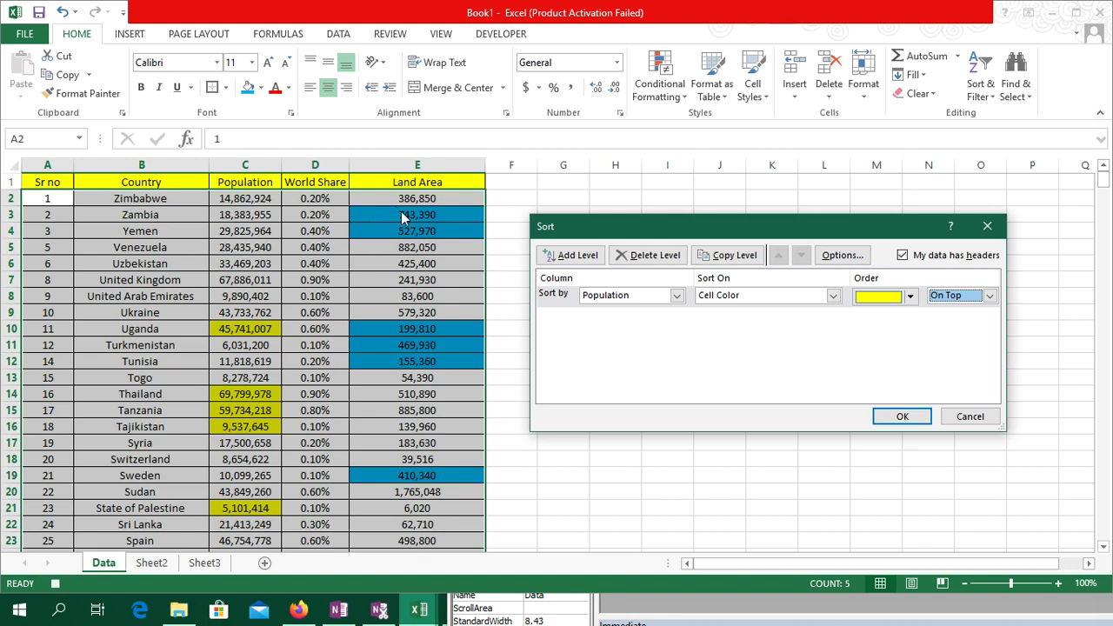
Step: Add a second level sorting Land Area by blue cell color, then apply the sort
click(568, 255)
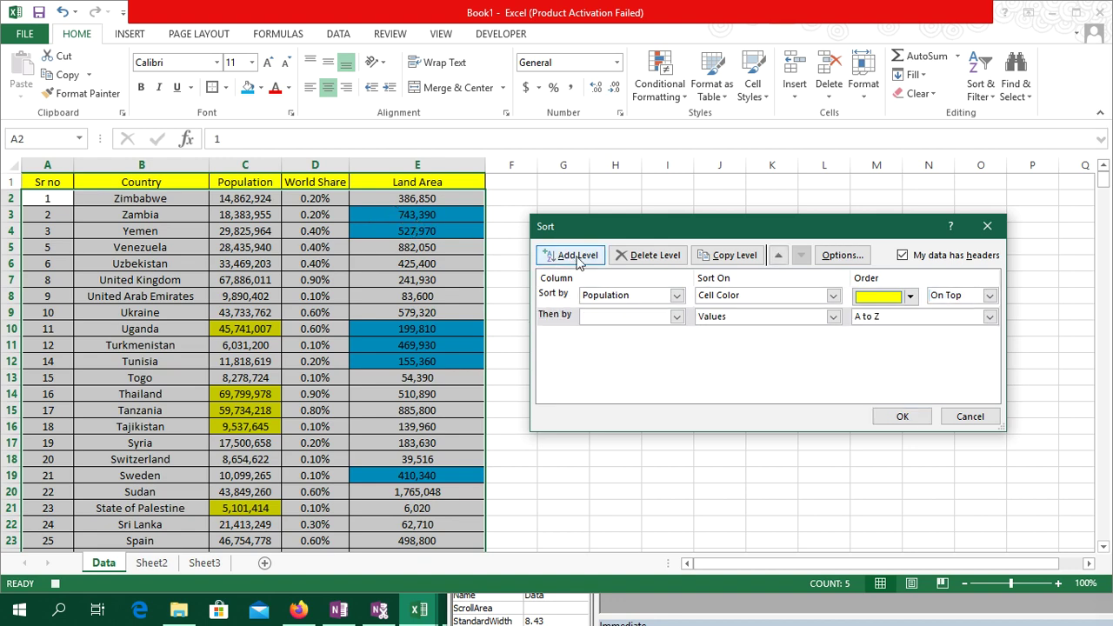
click(676, 317)
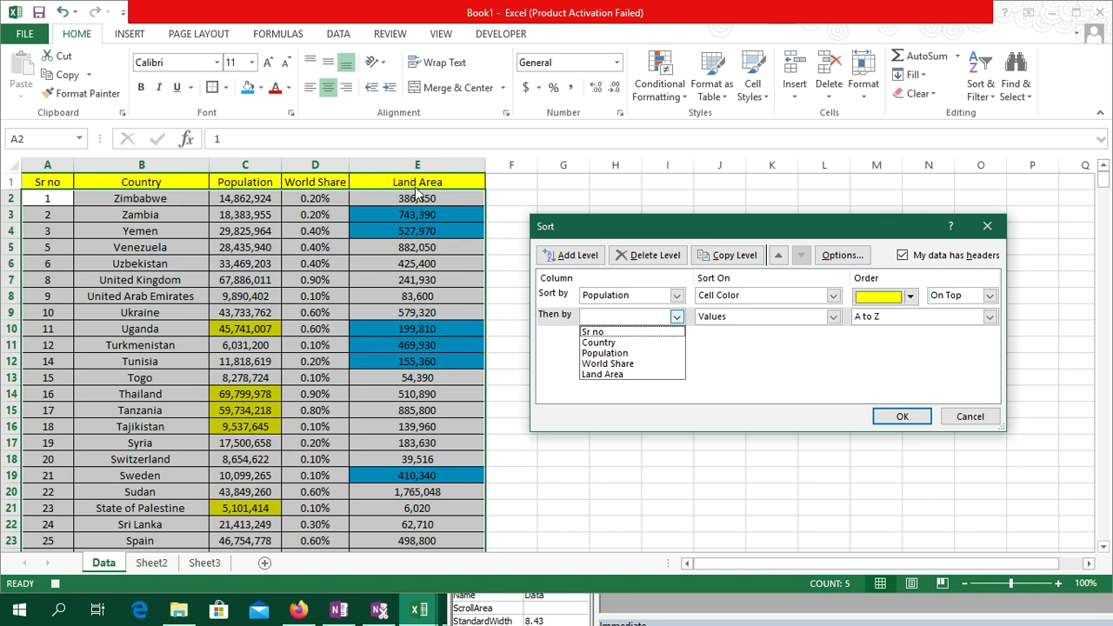
click(603, 374)
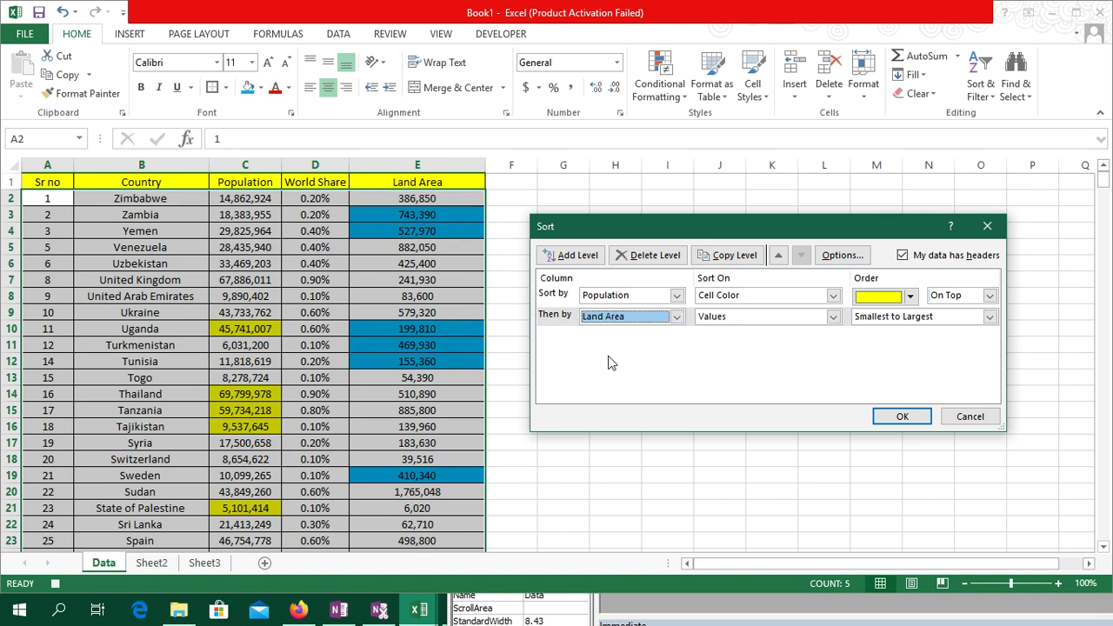
click(832, 317)
click(720, 343)
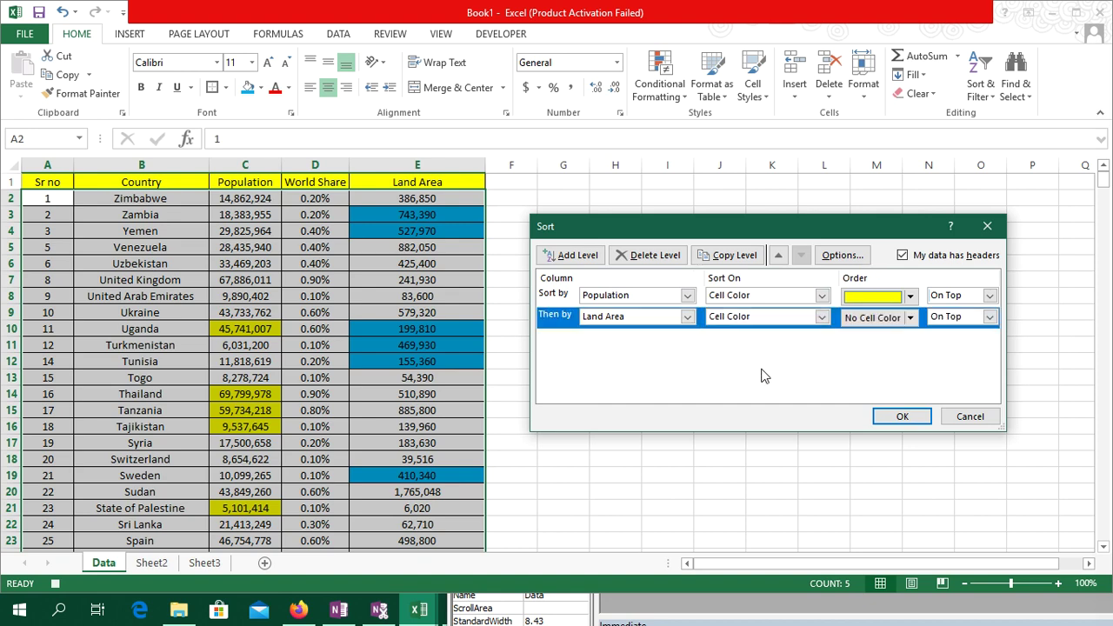
click(911, 320)
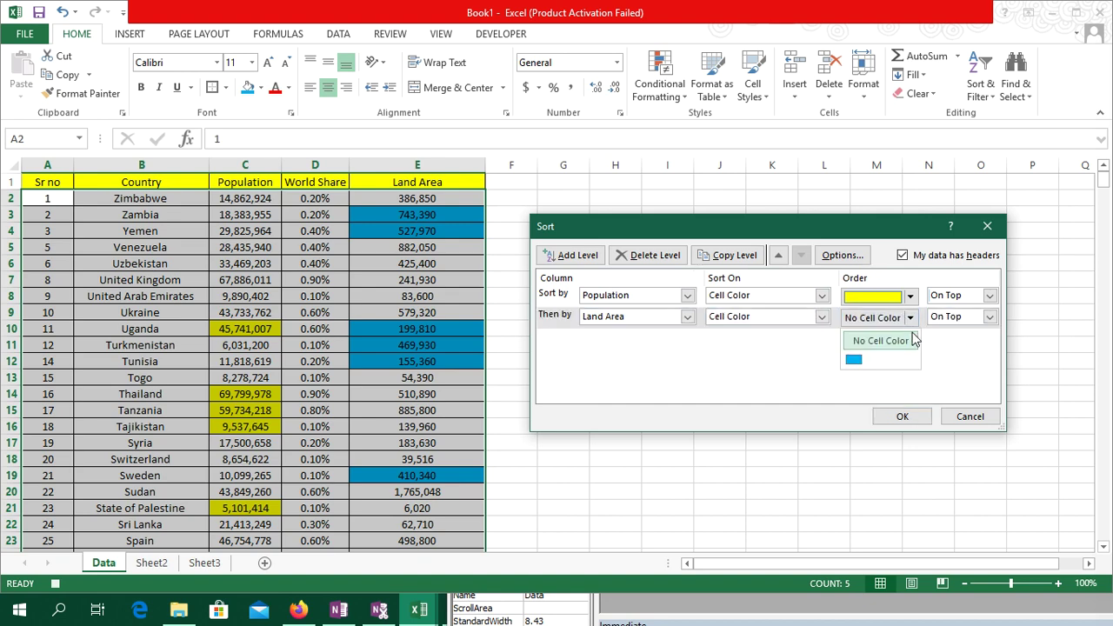
click(851, 362)
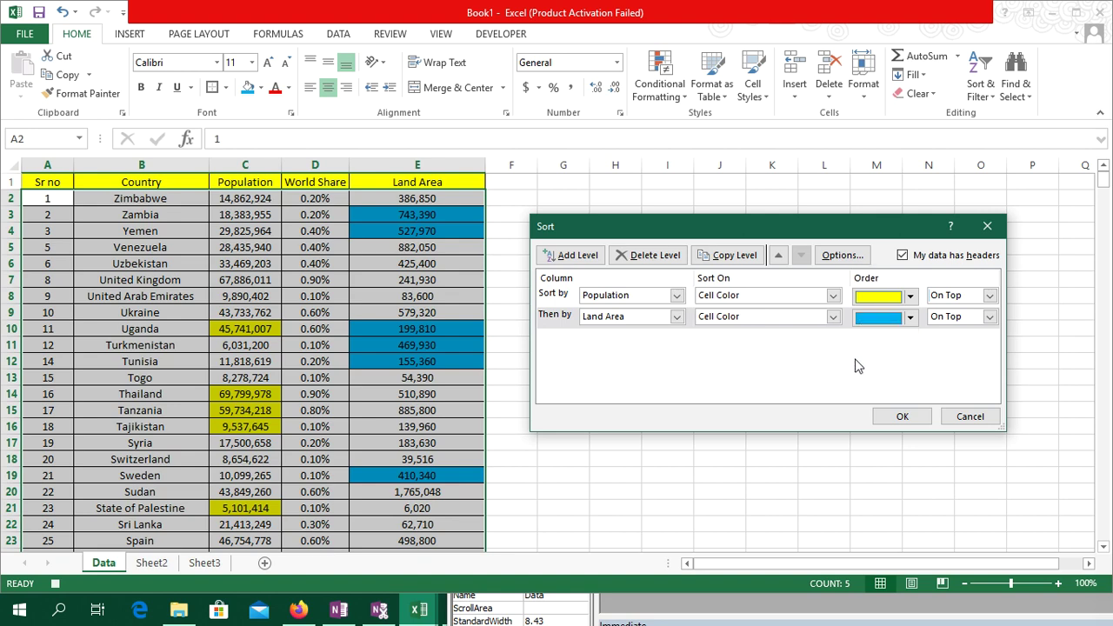
click(903, 416)
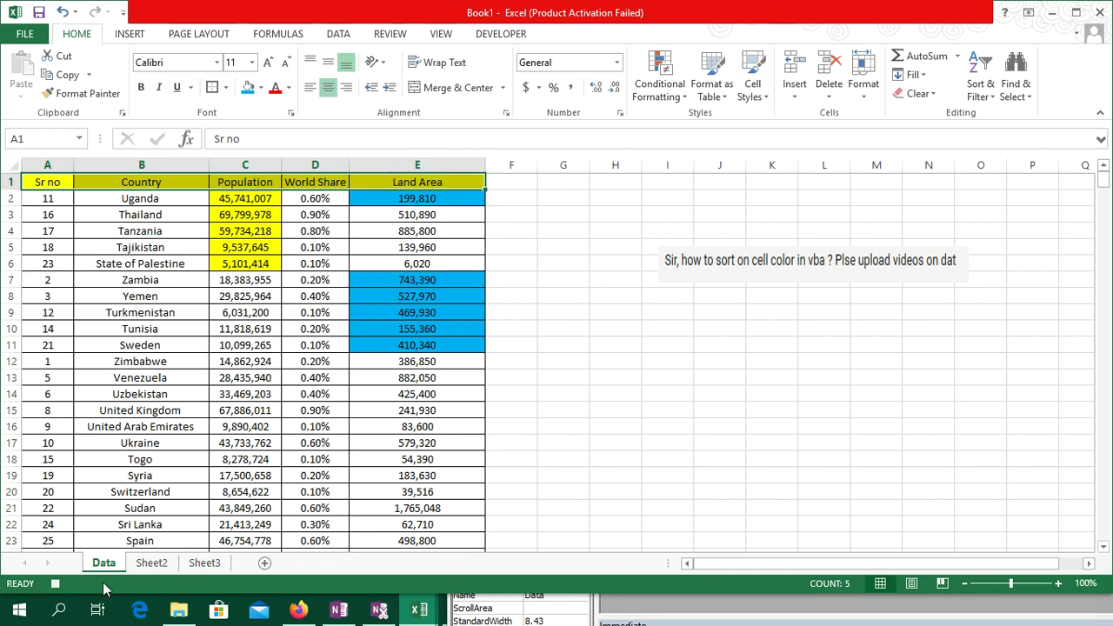
Step: Stop recording the sort_color macro
click(59, 586)
Step: Sort the table by Sr no Smallest to Largest, then turn the filter off
click(338, 33)
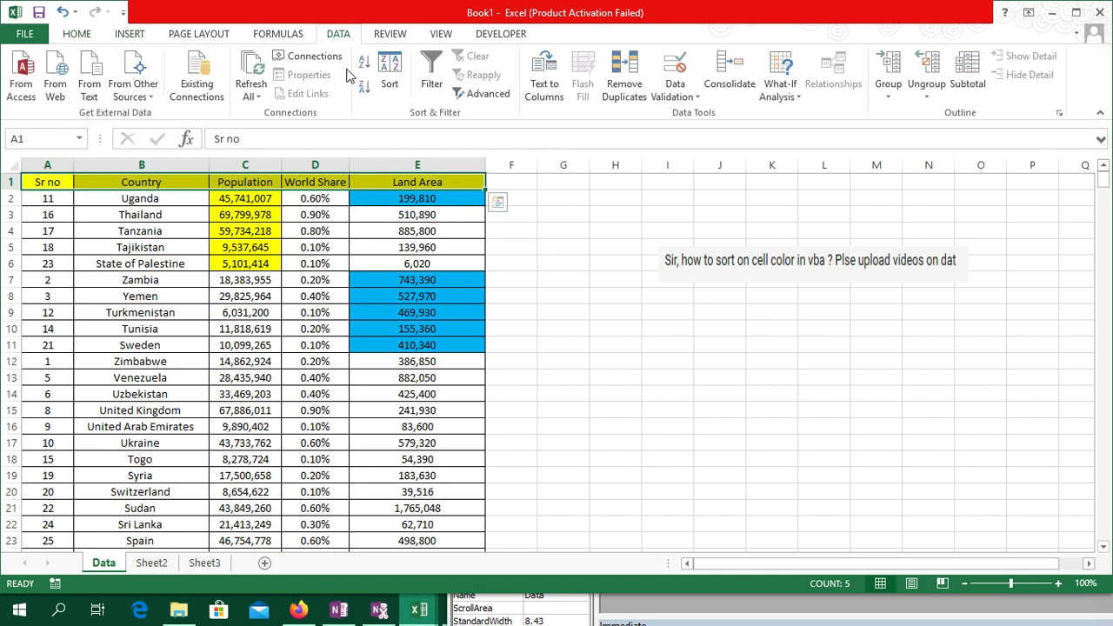
click(431, 72)
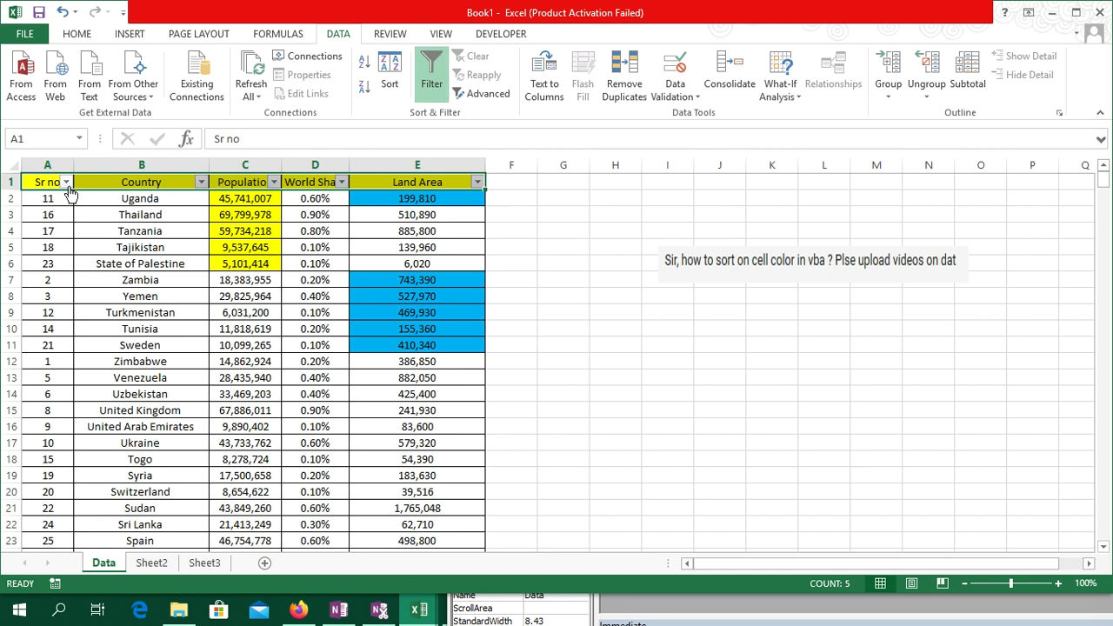
click(67, 182)
click(69, 200)
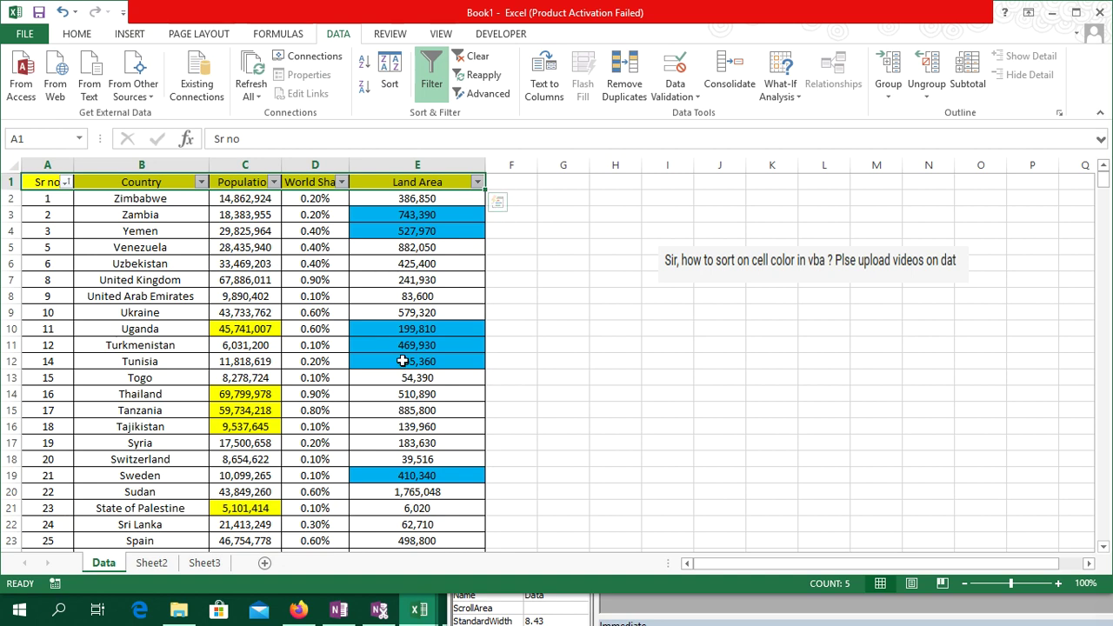
key(ctrl+shift+l)
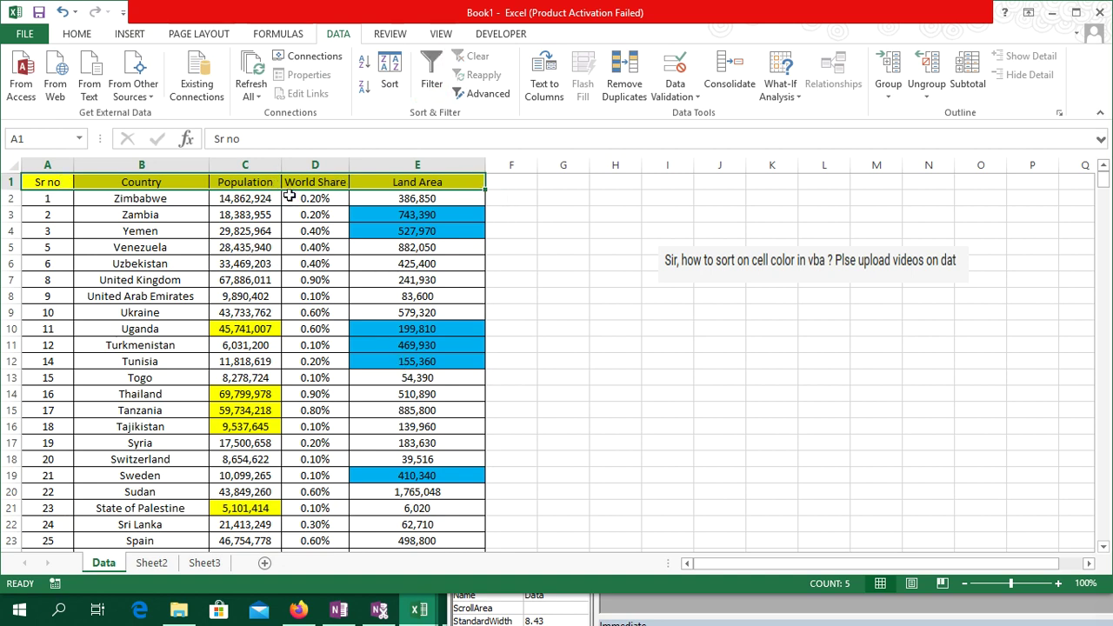
click(633, 295)
Step: Open Module1 in the VBA editor and select the sort_color macro name
key(alt+F11)
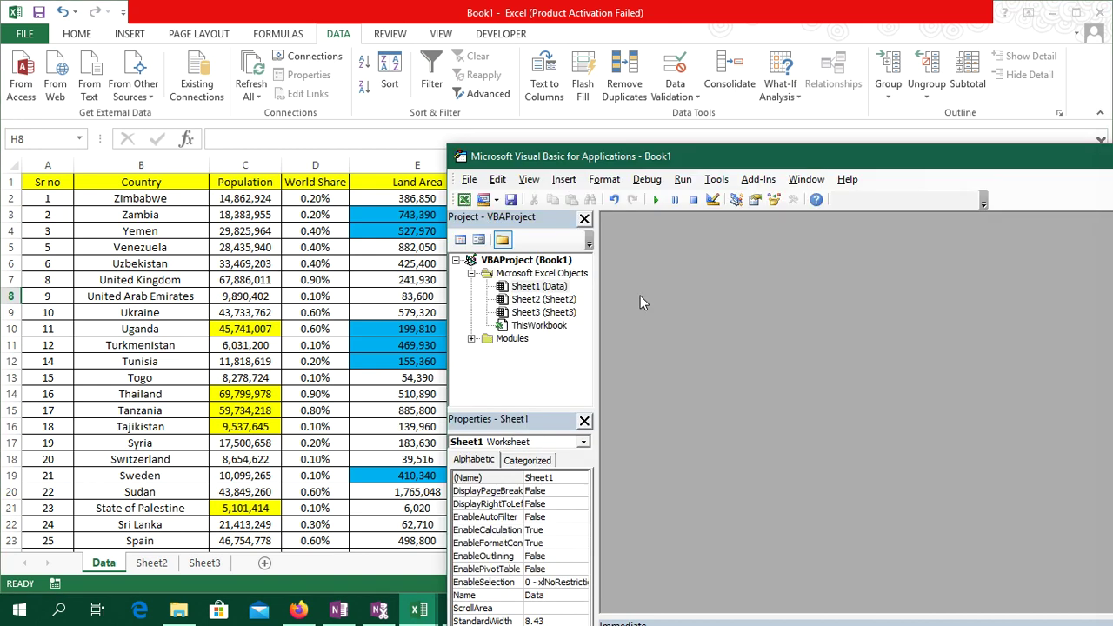
mouse_move(833, 158)
mouse_down()
mouse_move(964, 37)
mouse_move(904, 69)
mouse_up()
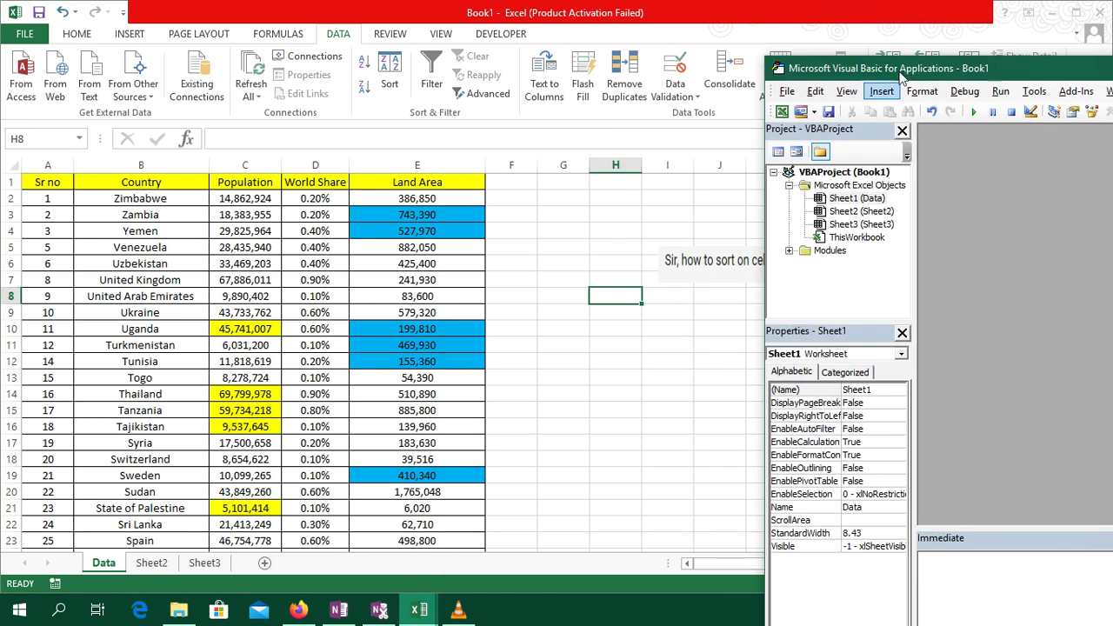
click(790, 252)
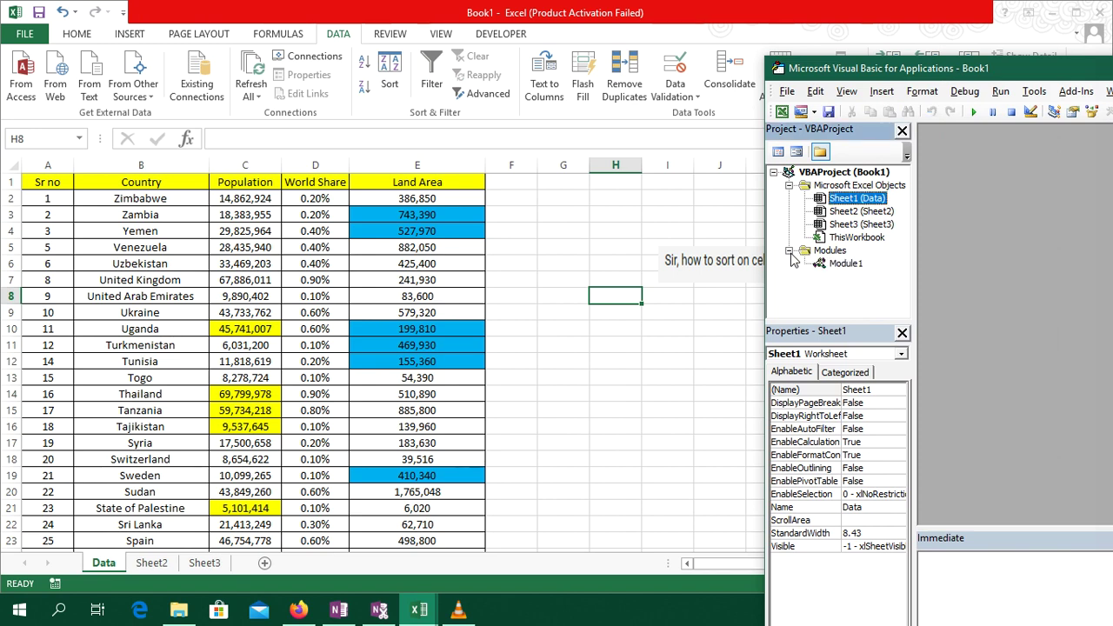
drag(943, 80, 738, 51)
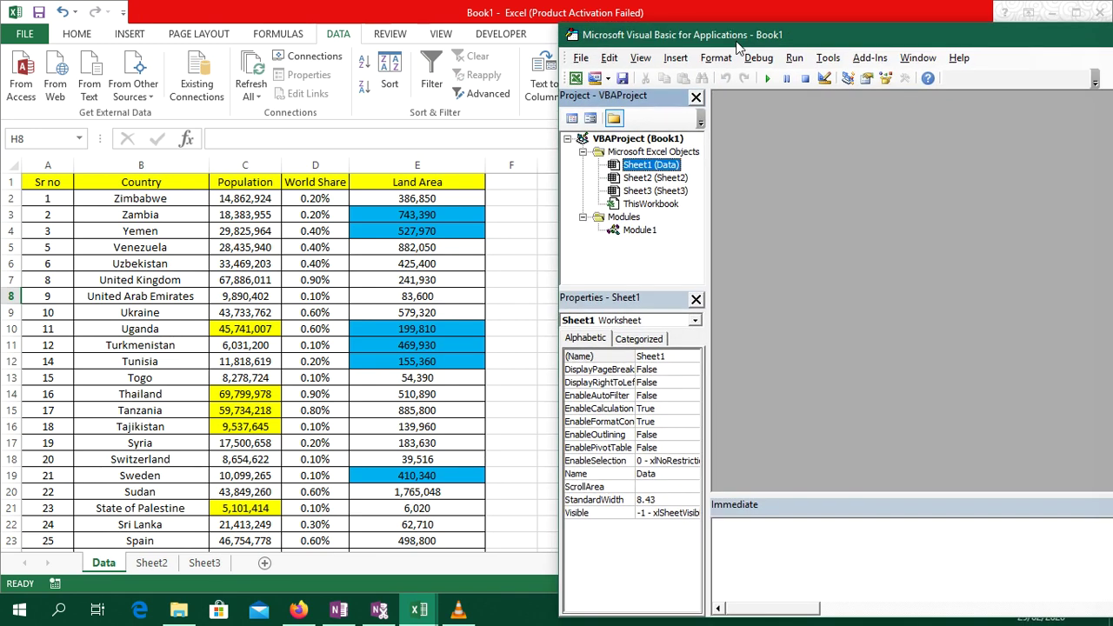
double_click(639, 230)
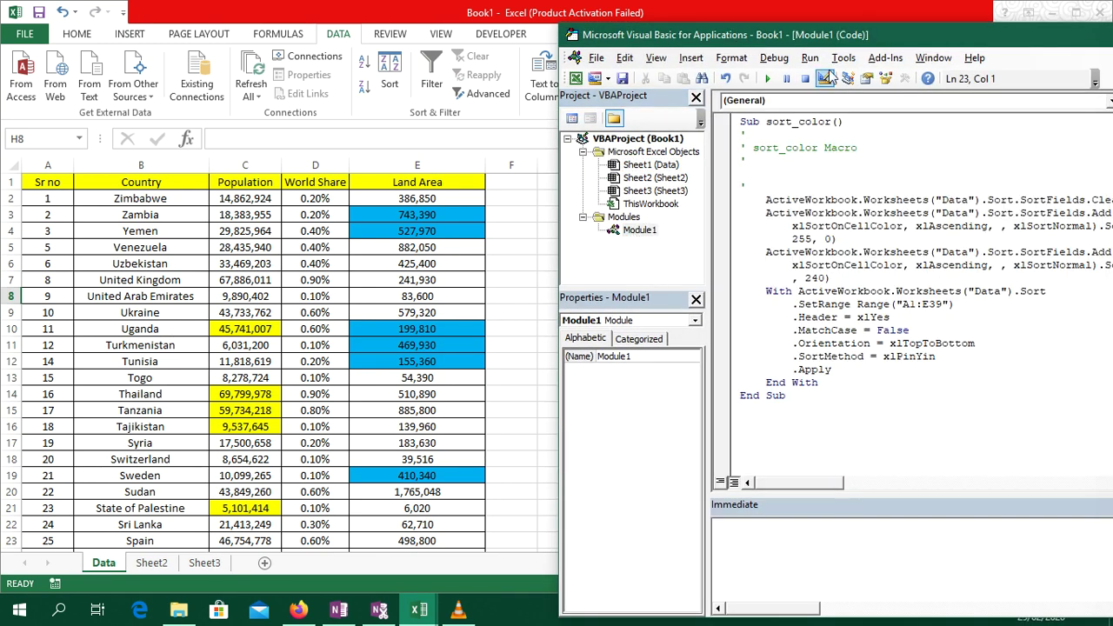
click(765, 122)
drag(765, 122, 833, 123)
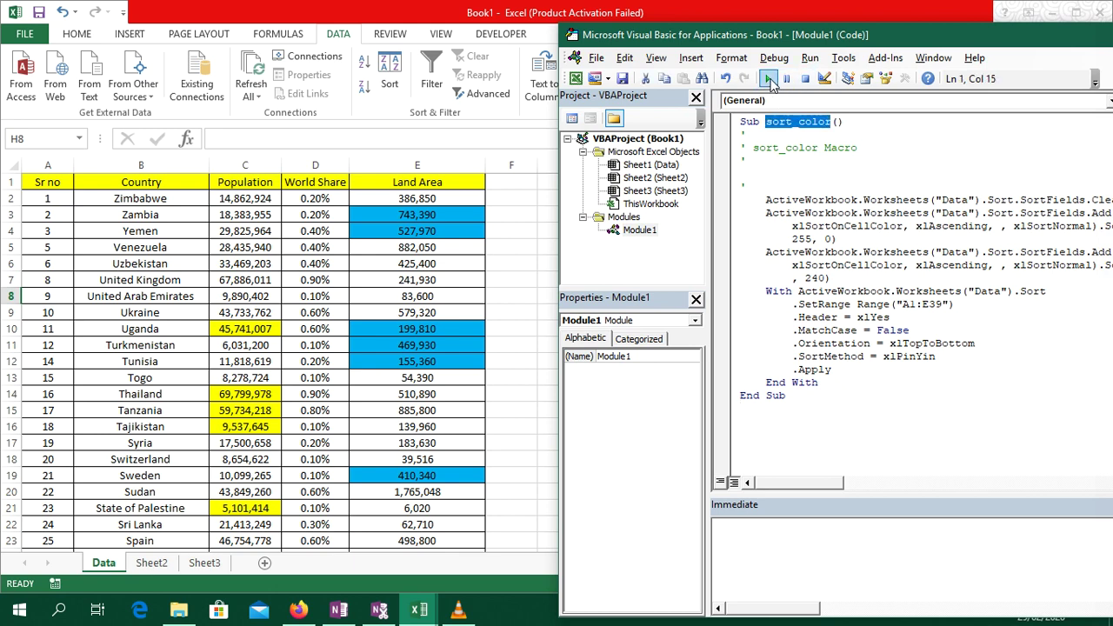
Step: Run sort_color to colour-sort the table, then turn on filters and re-sort ascending by Sr no
click(768, 78)
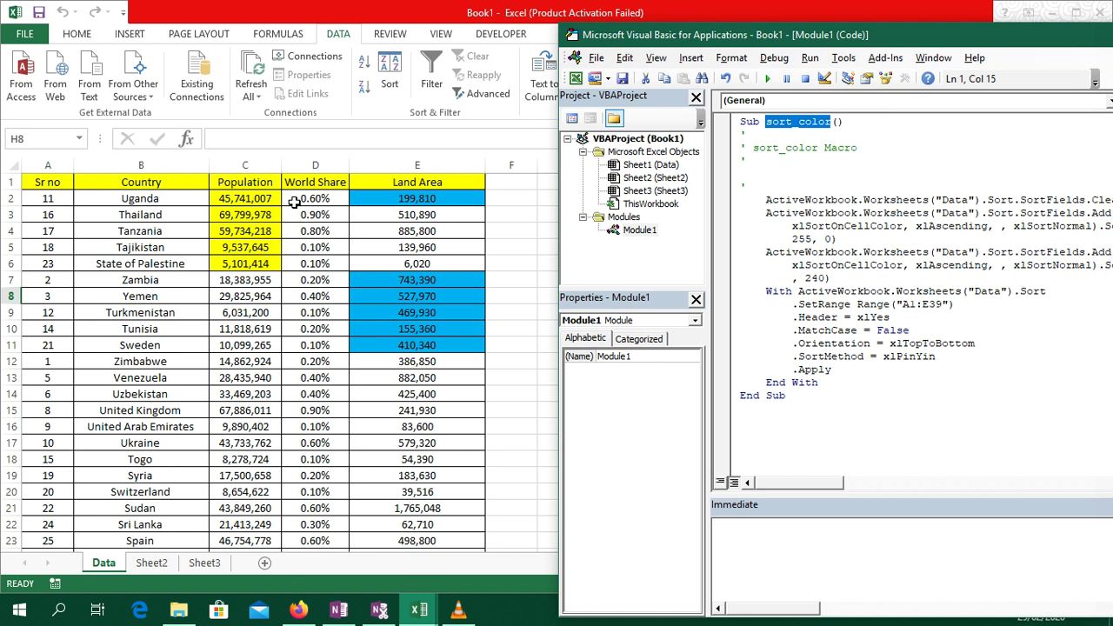
click(219, 180)
click(49, 184)
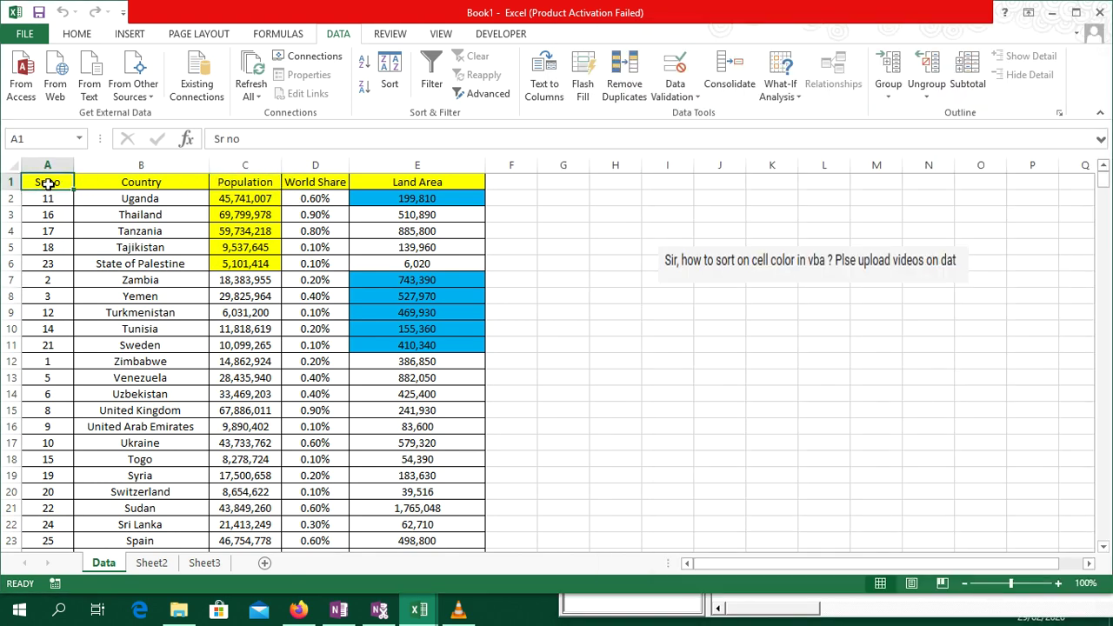
key(ctrl+shift+l)
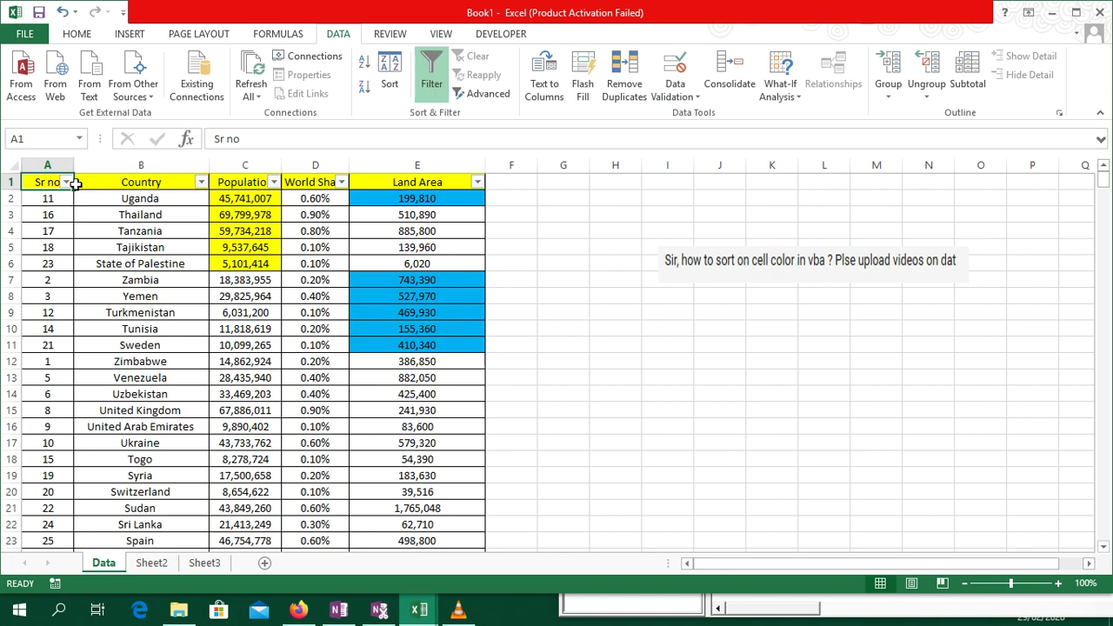
click(66, 183)
click(79, 202)
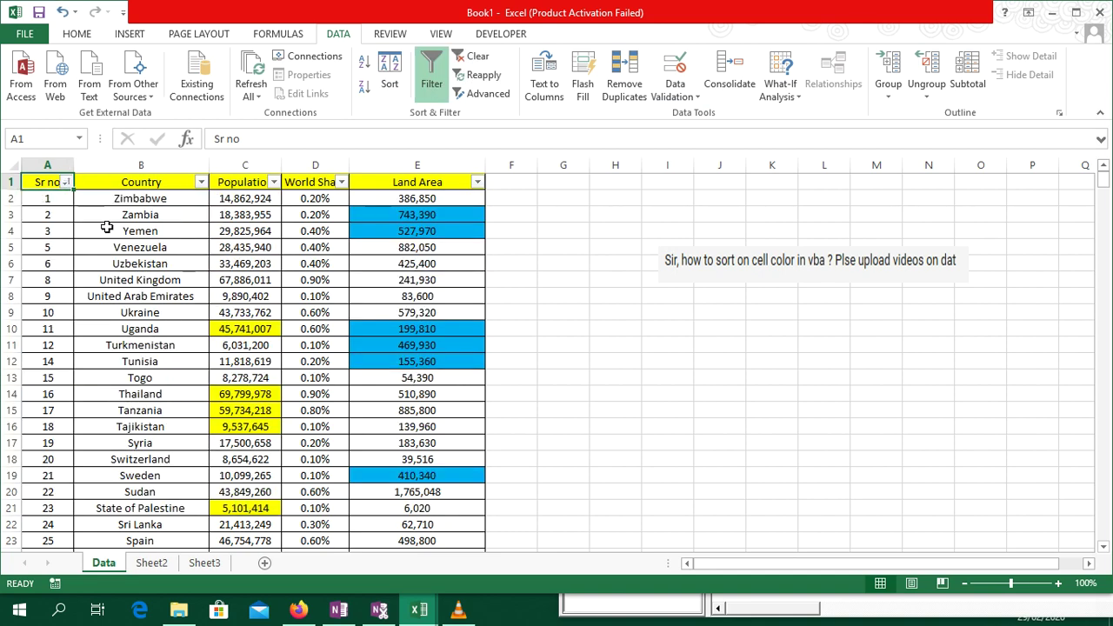
Step: Delete sort_color's recorded comment lines, leave two blank lines under Sub sort_color(), and return to Excel
key(alt+F11)
mouse_move(771, 19)
mouse_down()
mouse_move(468, 54)
mouse_move(439, 28)
mouse_move(443, 41)
mouse_up()
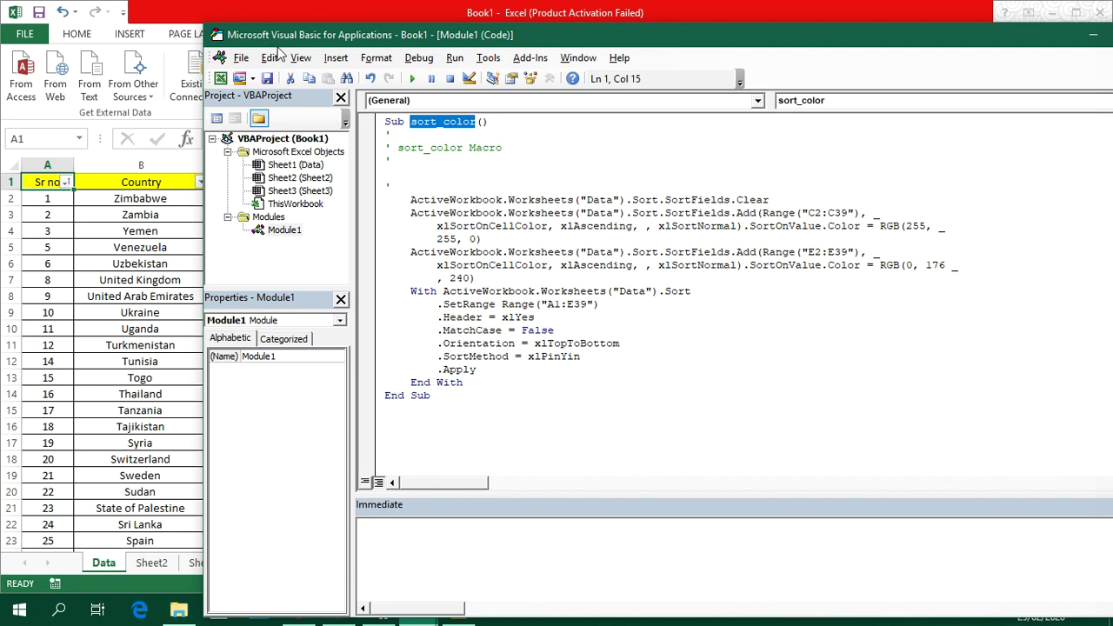
drag(387, 133, 451, 186)
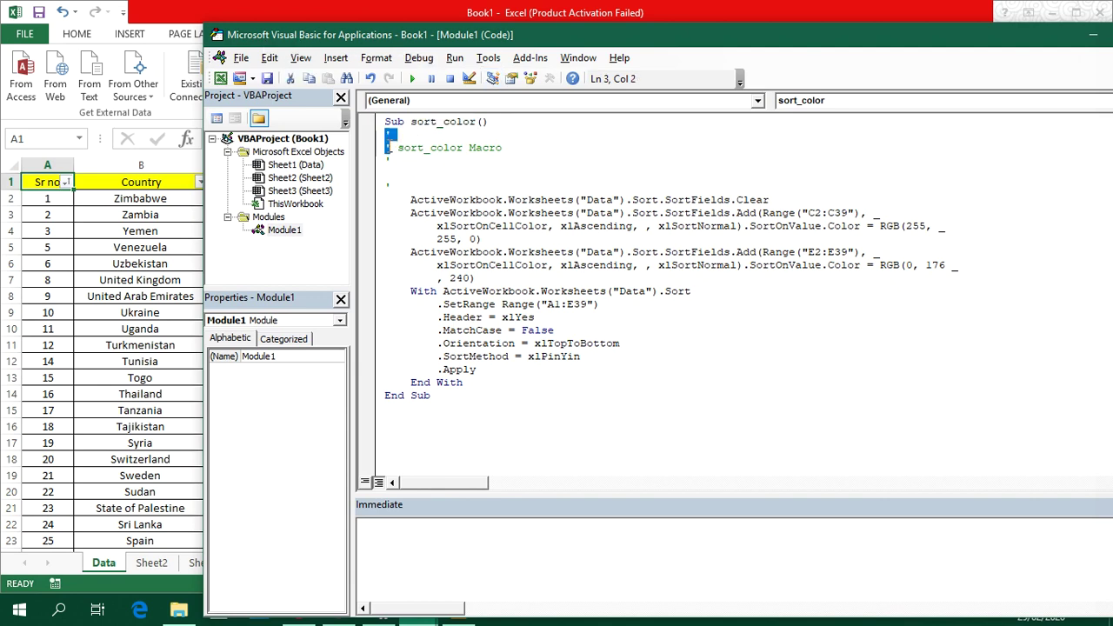
key(Delete)
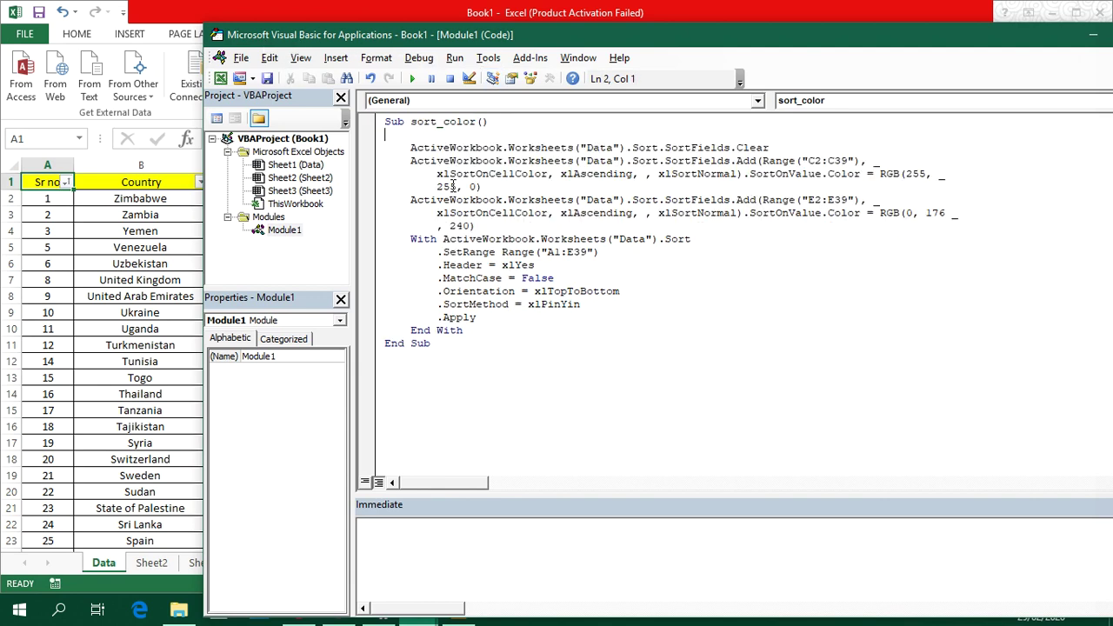
key(Return)
key(Return)
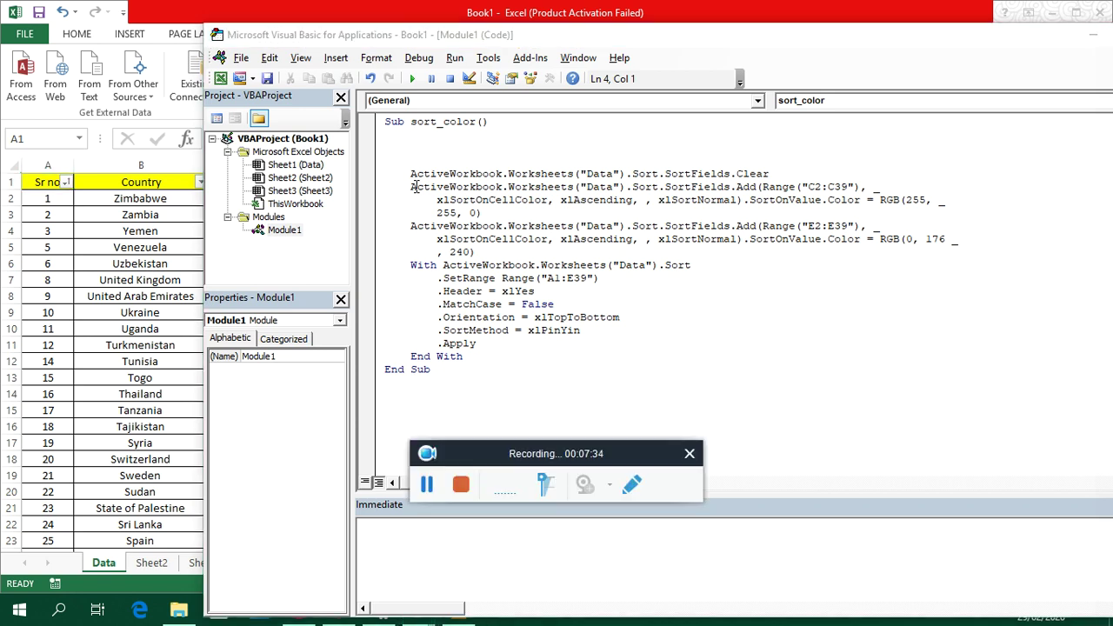
click(439, 492)
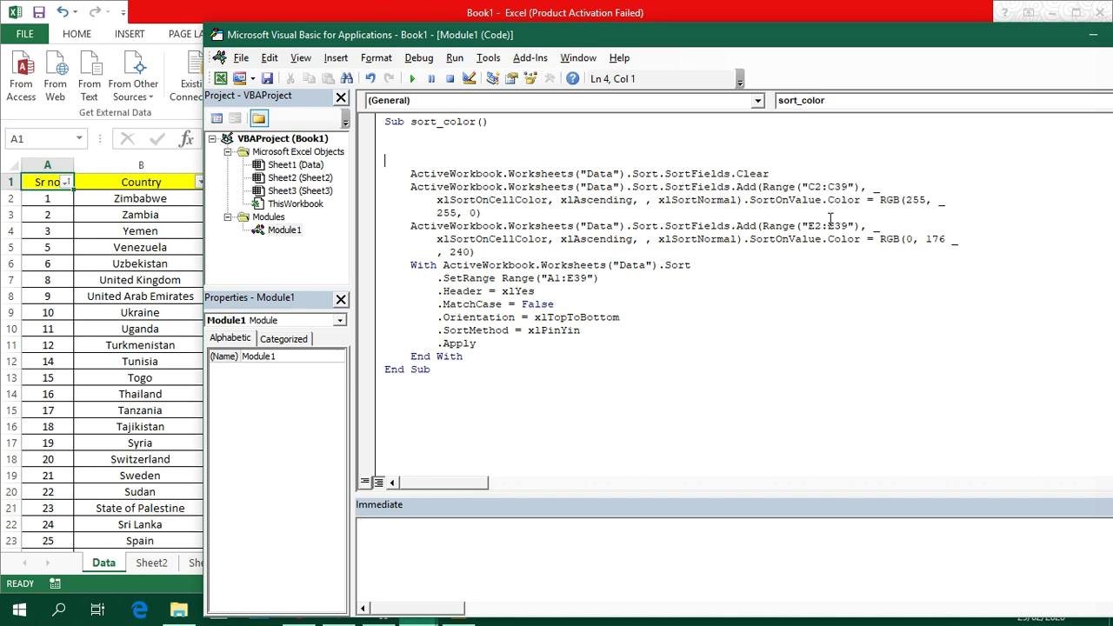
key(alt+F11)
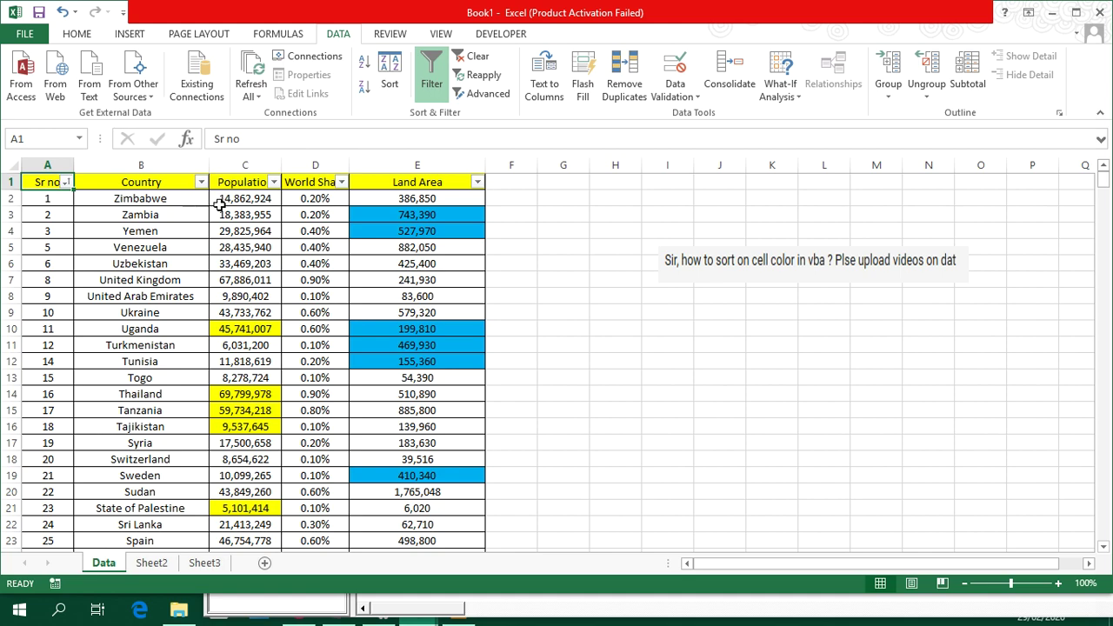
Step: Check where the Population column's data ends, then turn the header filters off
click(249, 193)
key(ctrl+Down)
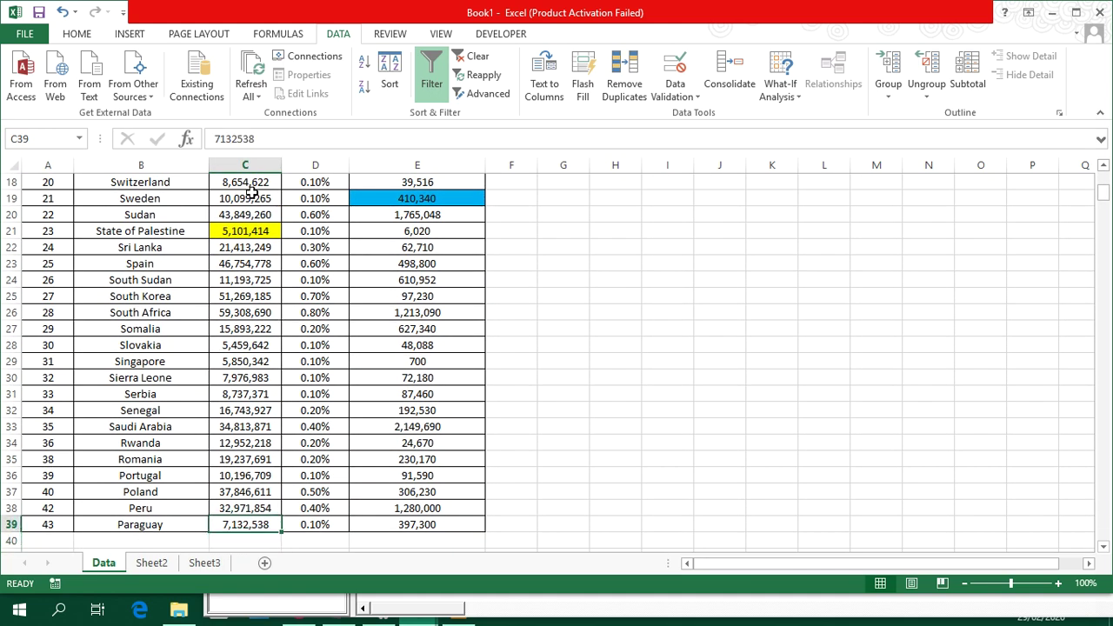
key(ctrl+Up)
key(ctrl+shift+l)
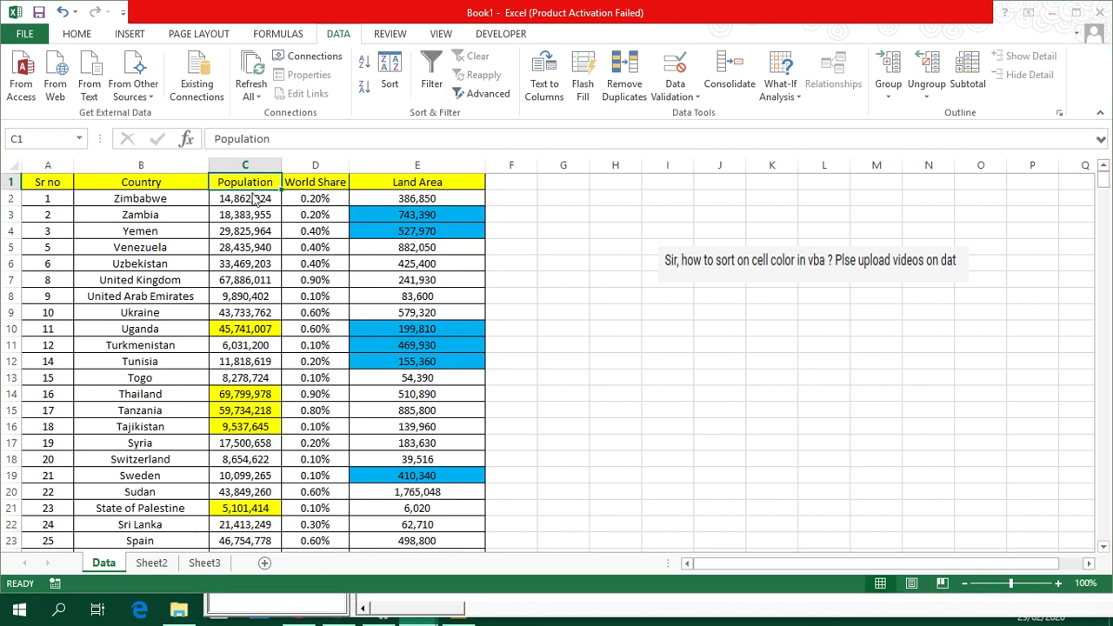
Step: Highlight the yellow RGB(255, 255, 0) sort criterion and move the editor beside the coloured cells
key(alt+F11)
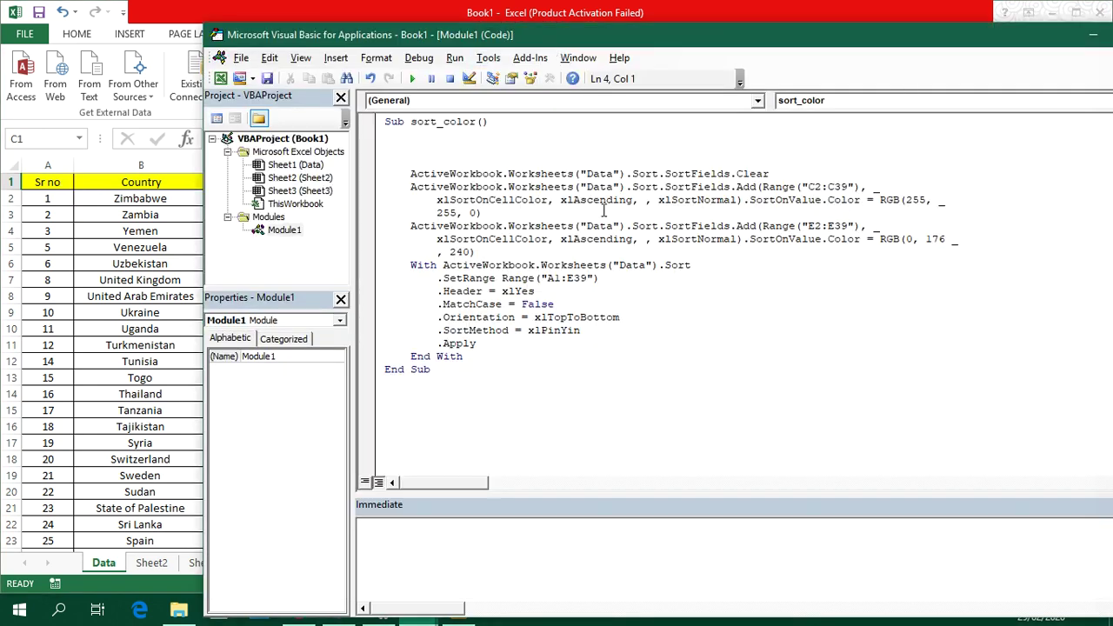
drag(447, 199, 784, 200)
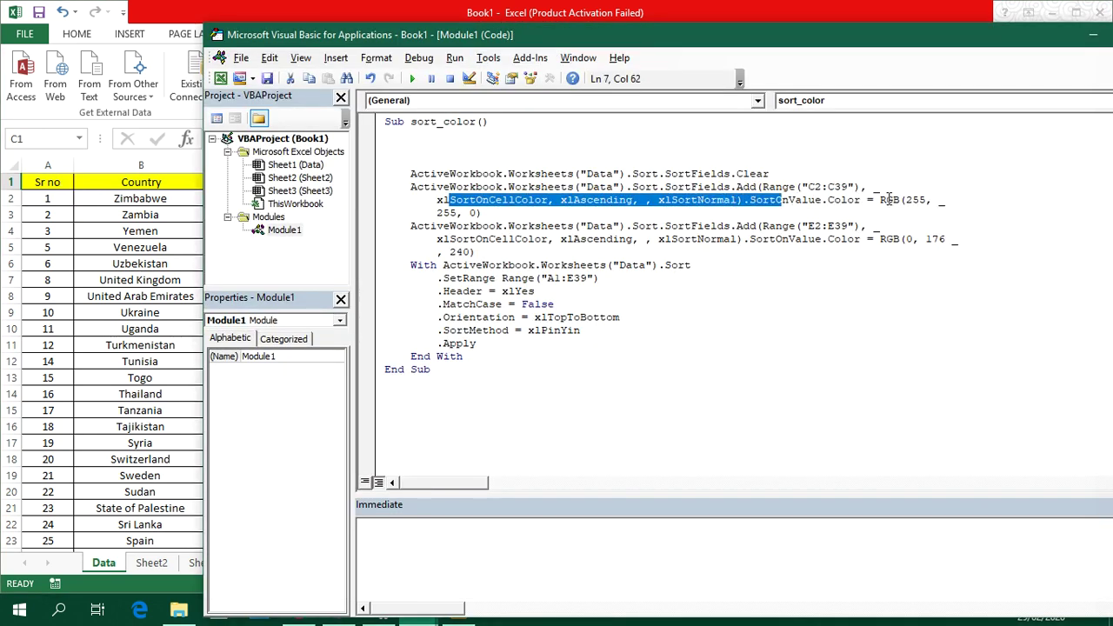
click(878, 199)
drag(879, 199, 918, 200)
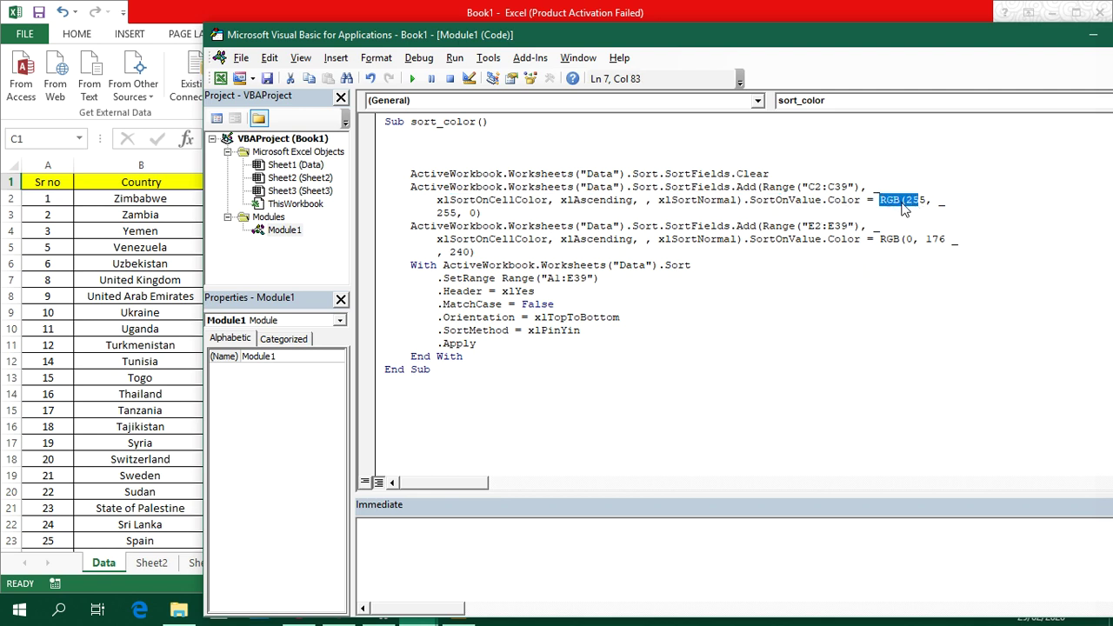
click(920, 202)
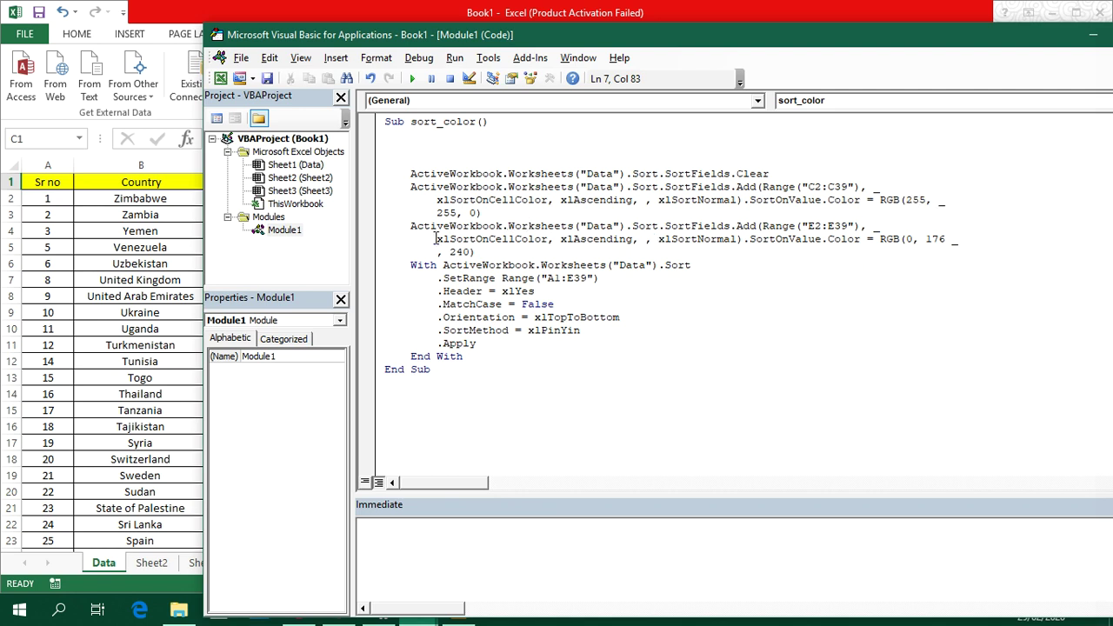
drag(437, 213, 479, 214)
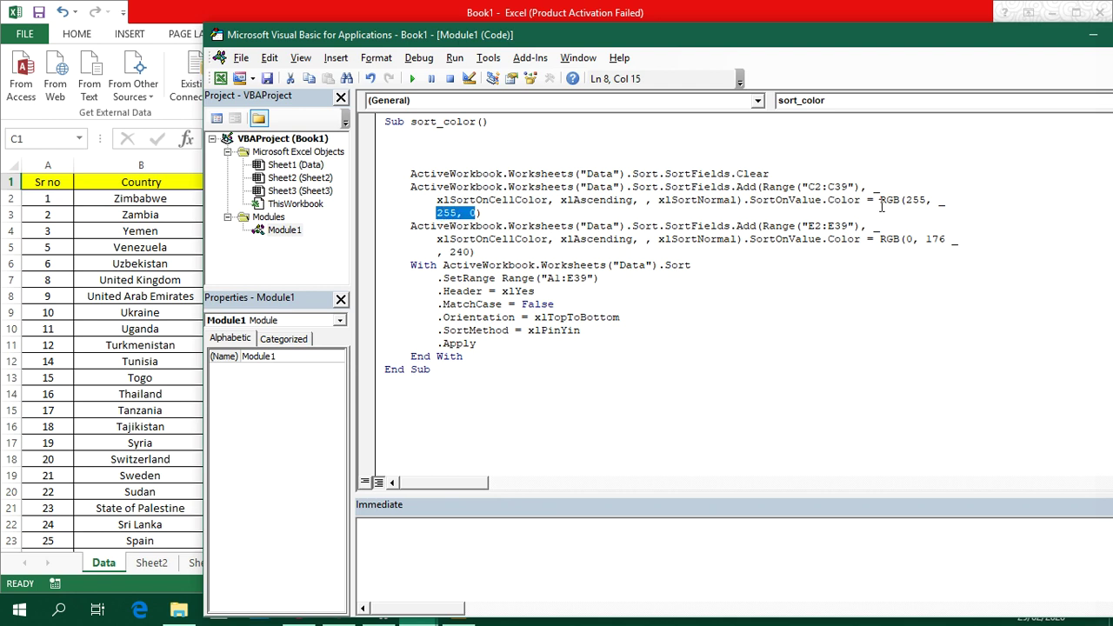
drag(883, 202, 927, 201)
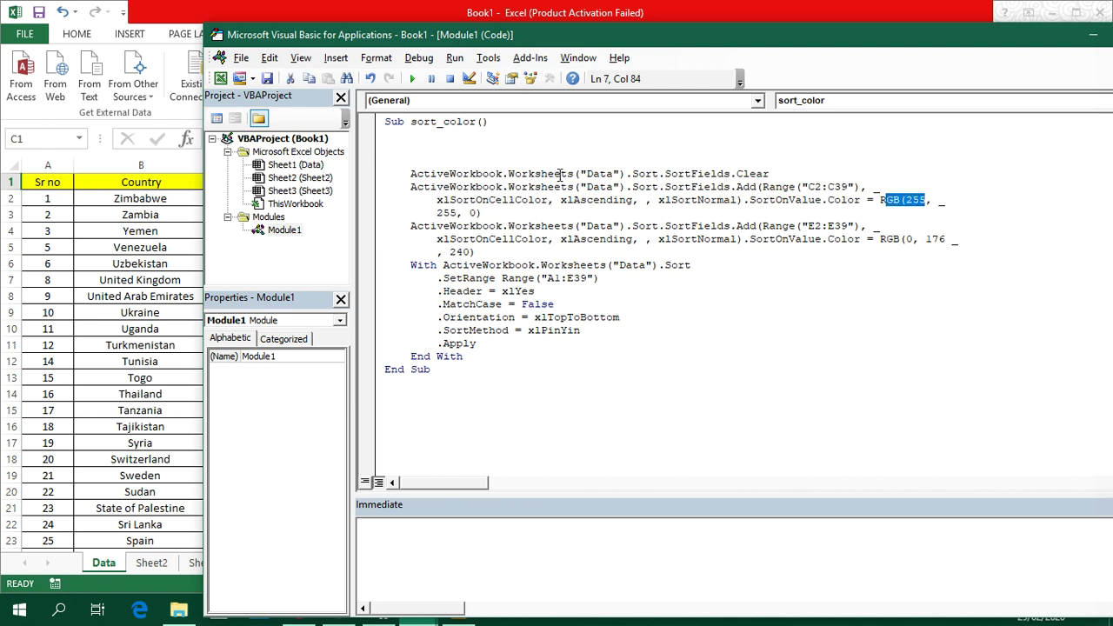
click(914, 202)
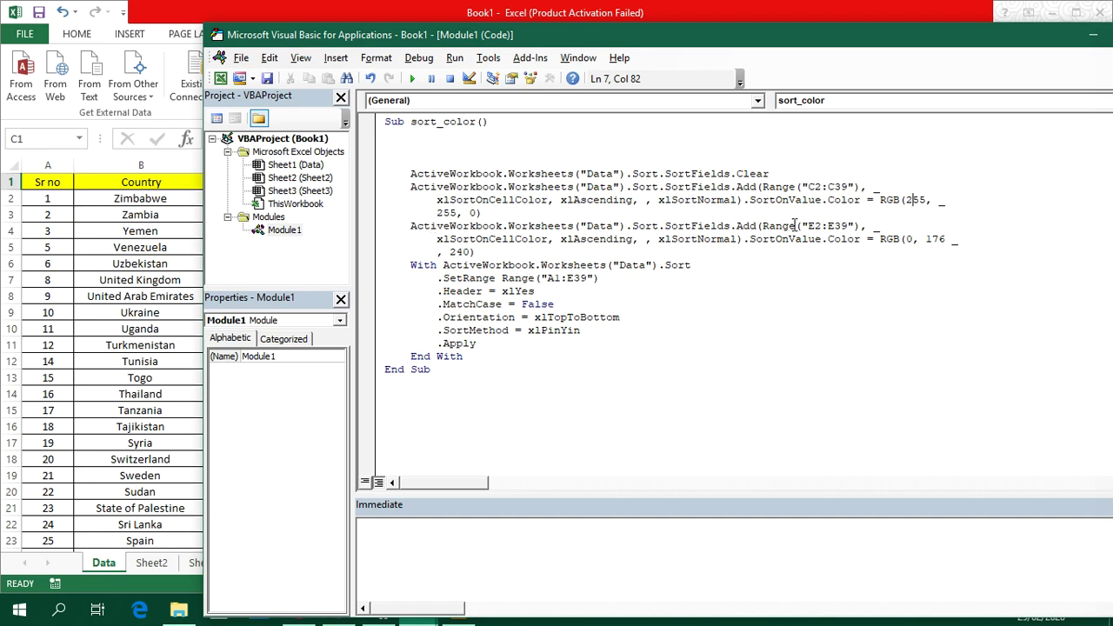
drag(515, 40, 794, 165)
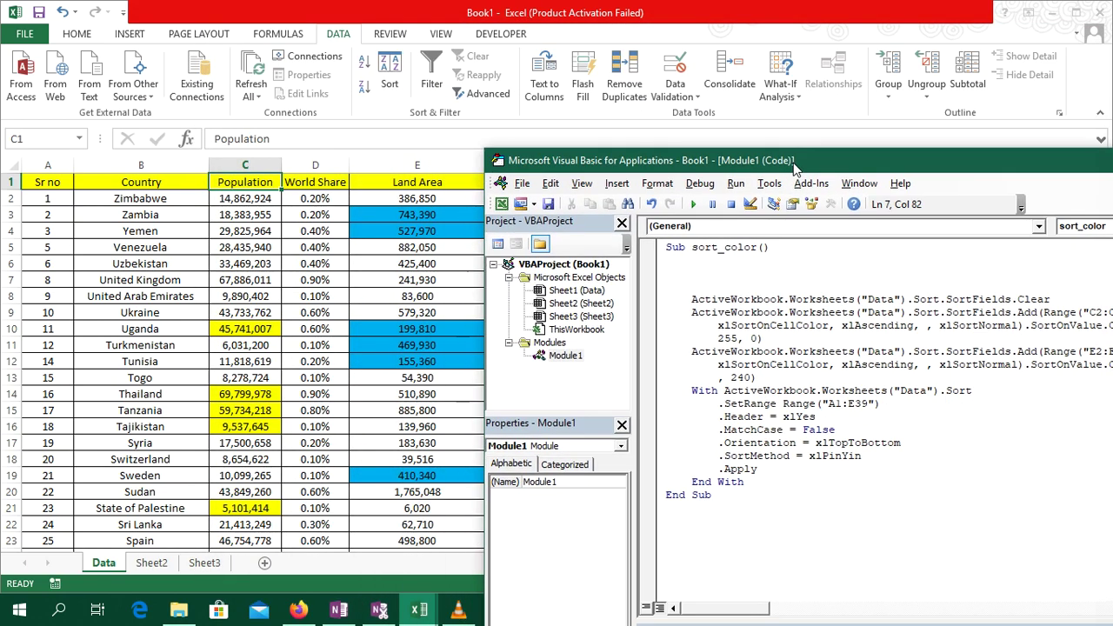
drag(616, 164, 280, 33)
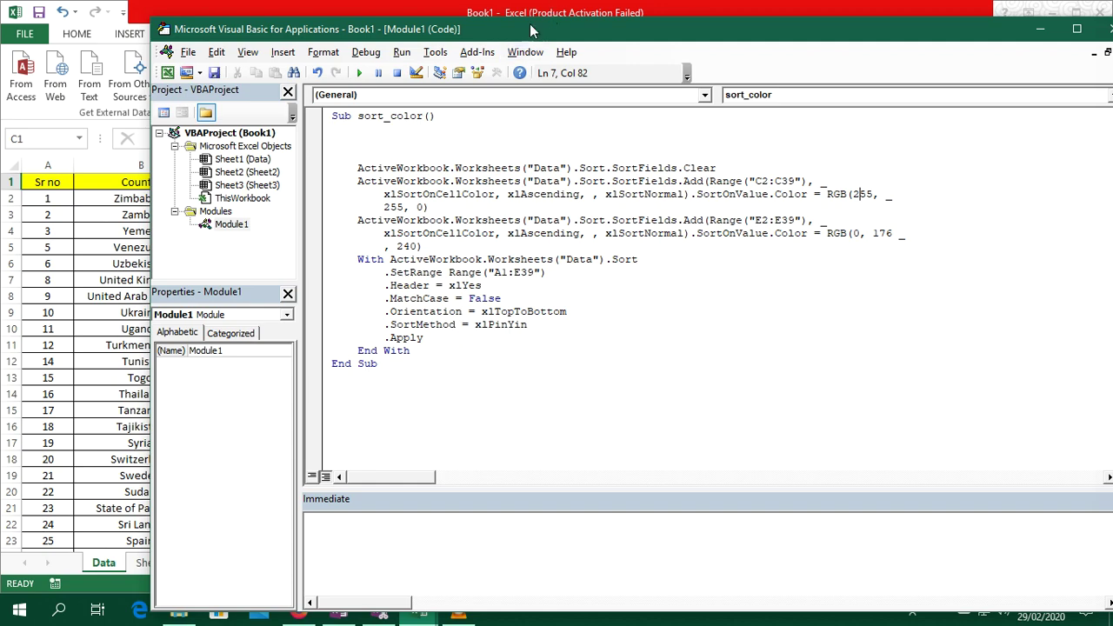
mouse_move(496, 33)
mouse_down()
mouse_move(904, 7)
mouse_move(716, 54)
mouse_up()
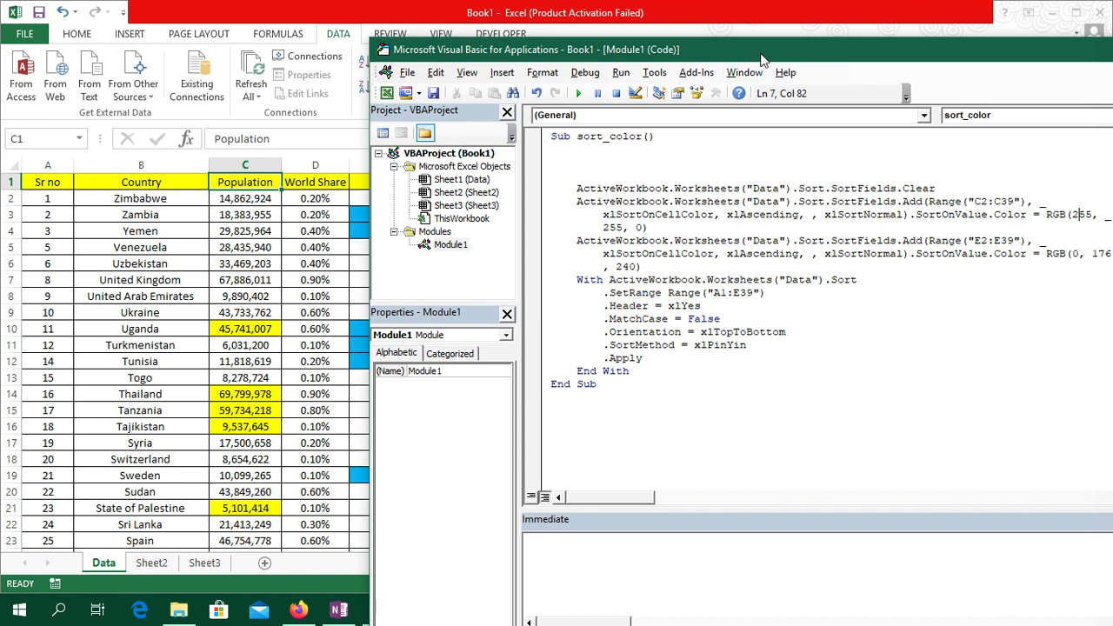
drag(766, 54, 657, 47)
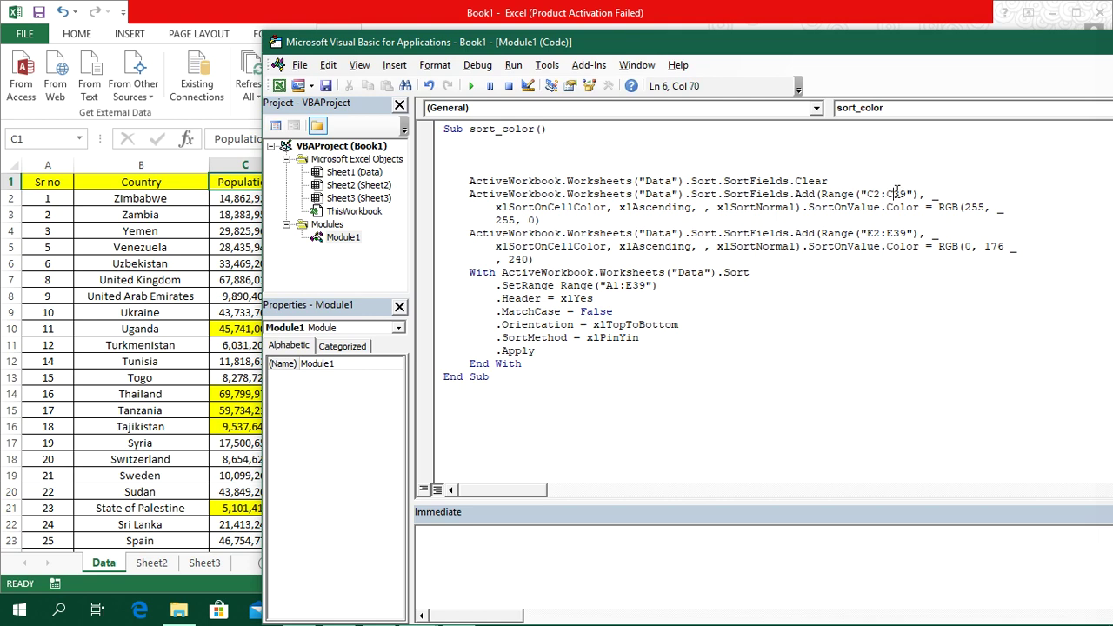
Step: Declare Dim i As Integer on the blank line under Sub sort_color() and start a new line
click(781, 339)
click(506, 155)
text(di)
text(i as int)
key(Return)
key(Tab)
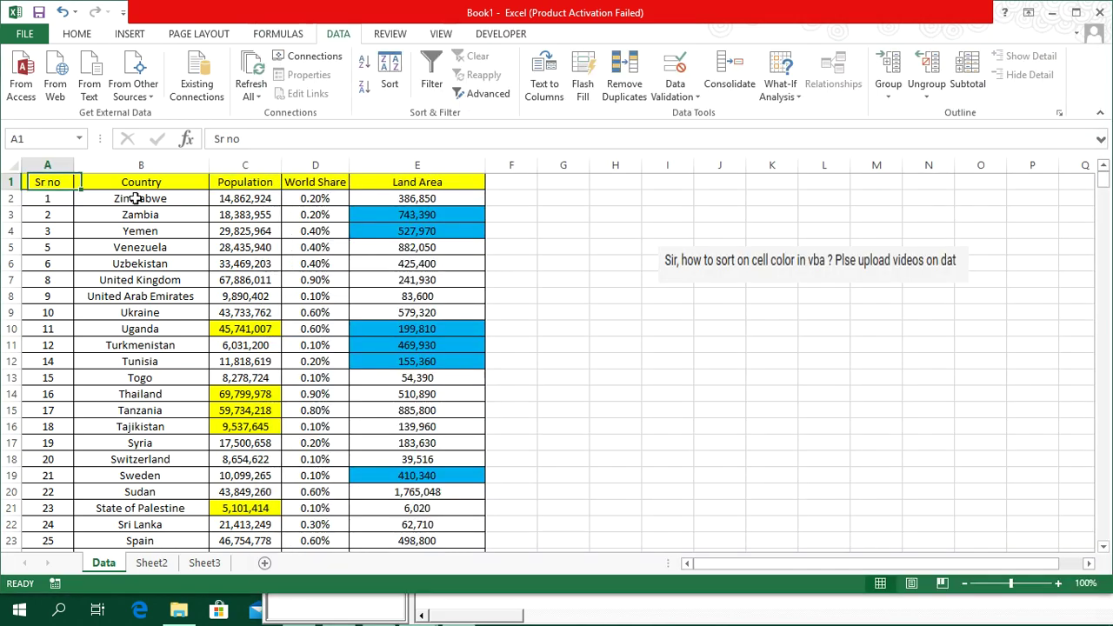
Step: Confirm on the worksheet that column A's table ends at row 39, then return to the code
click(42, 188)
key(ctrl+shift+Down)
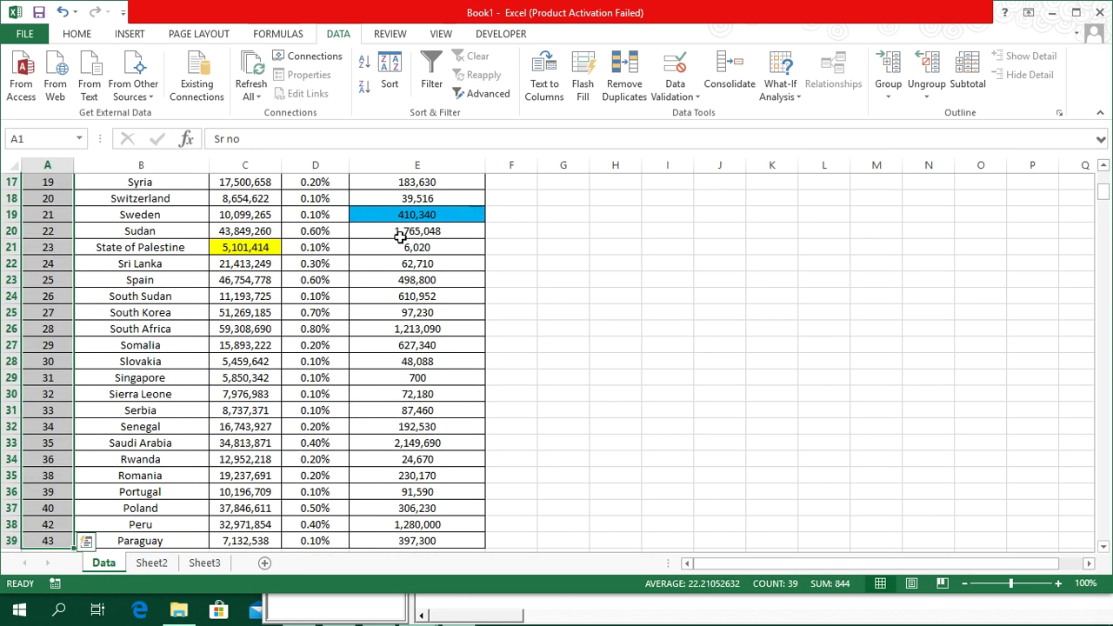
scroll(434, 318, down, 4)
click(35, 347)
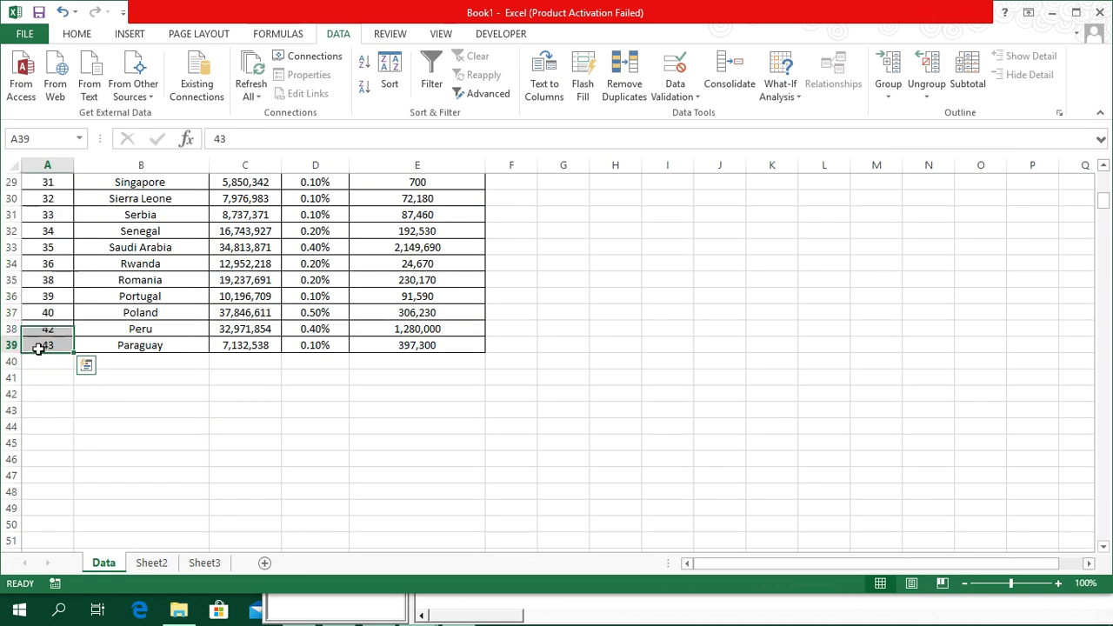
key(alt+F11)
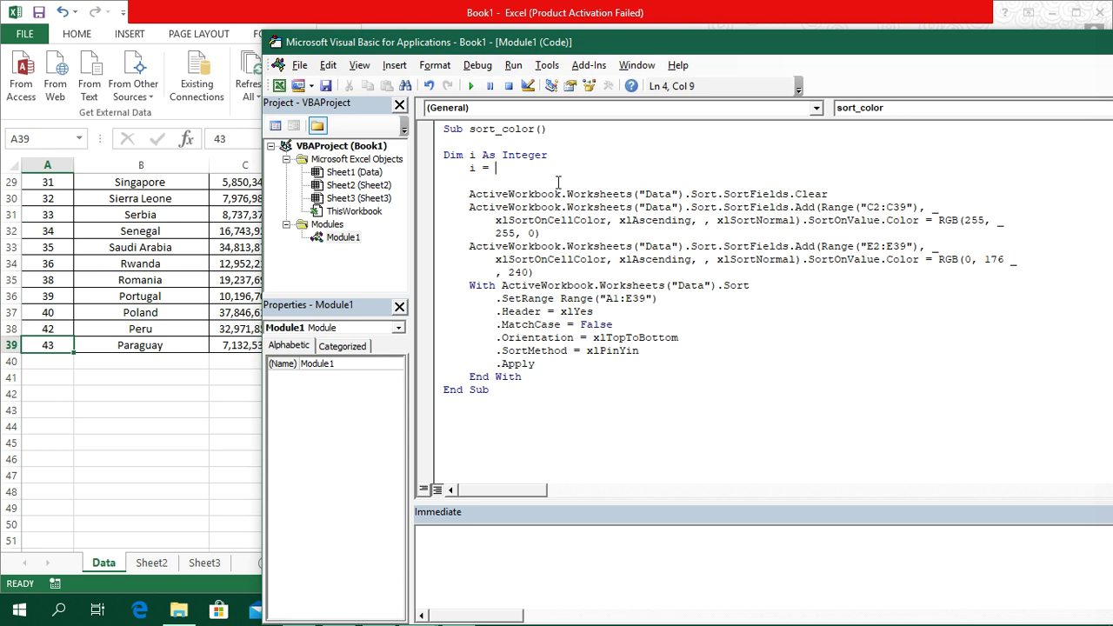
Step: Add i = Range("A1").End(xlDown).Row, step through with F8 to confirm 39, then reset
text(range("A)
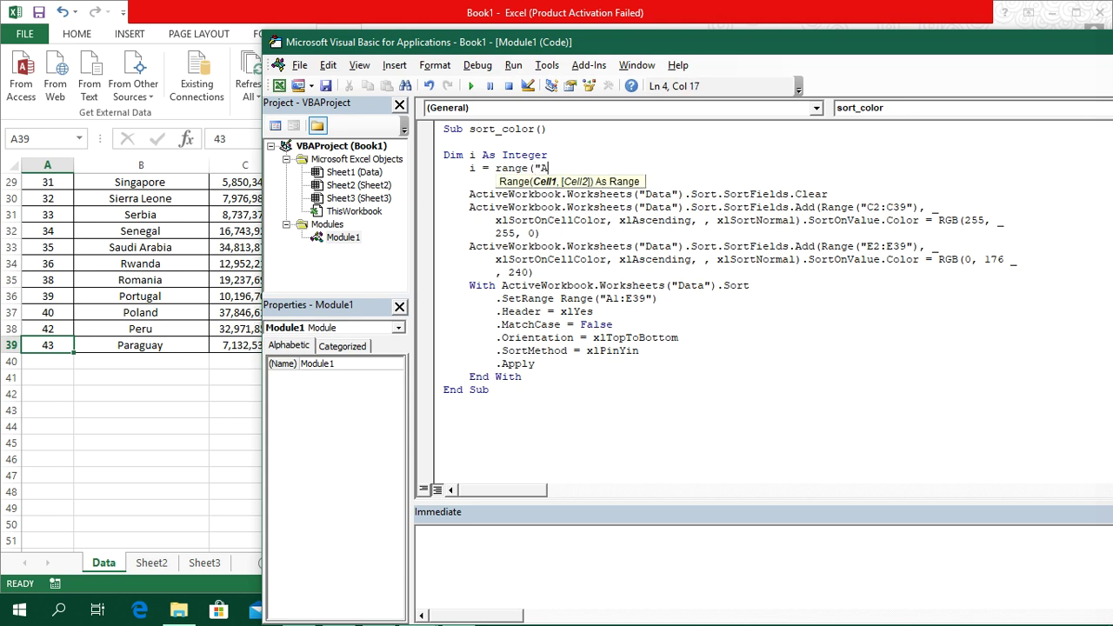
text(1)
text())
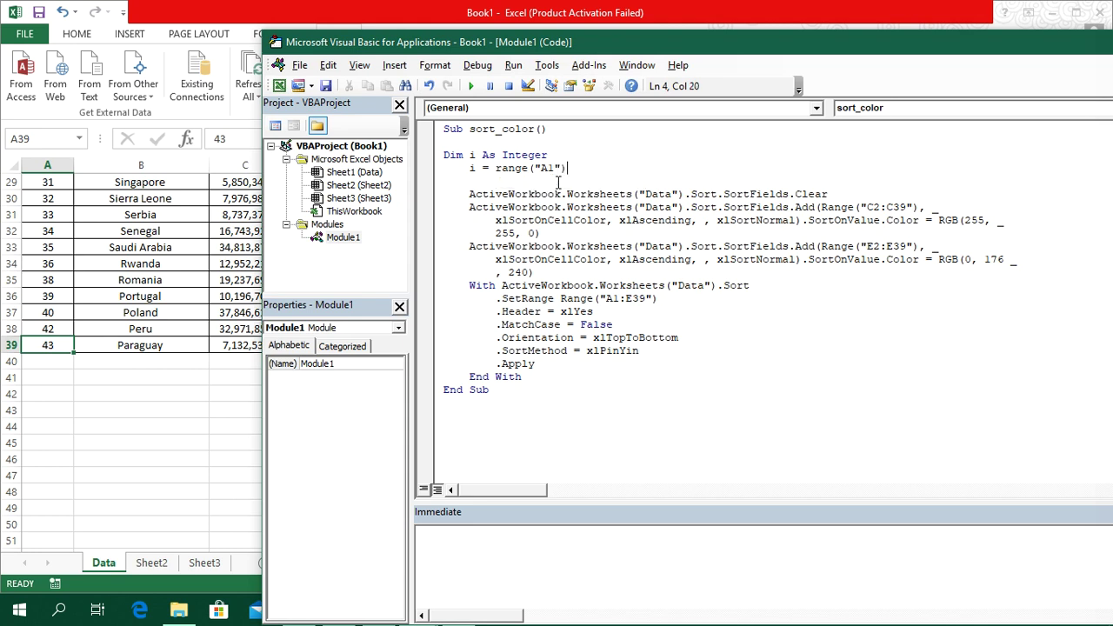
text(.End)
text((xlDown)
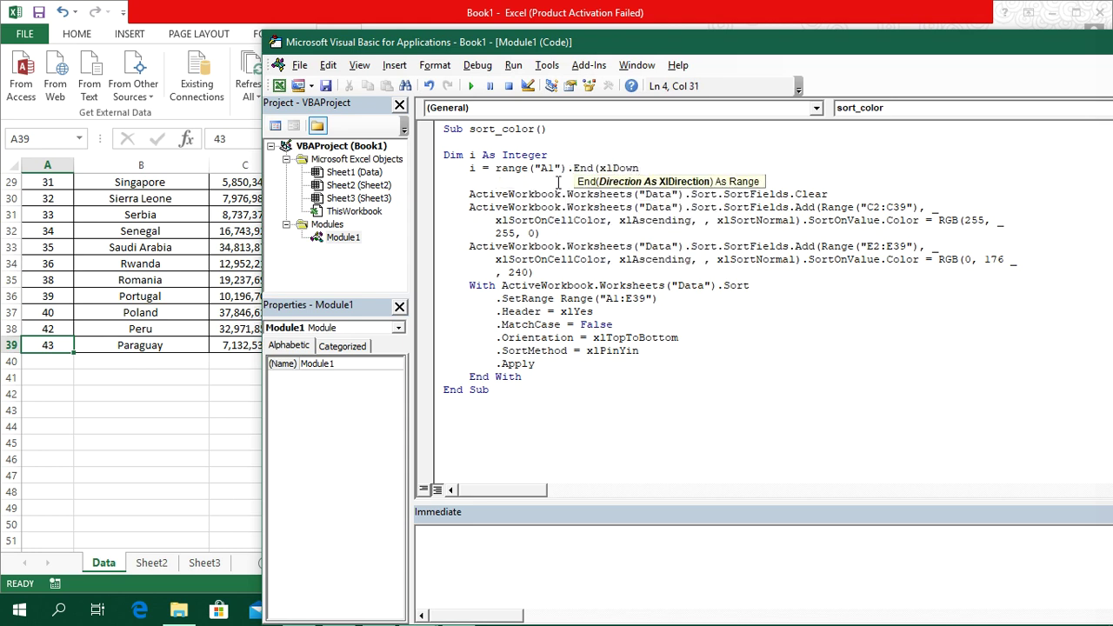
text().Row)
key(Return)
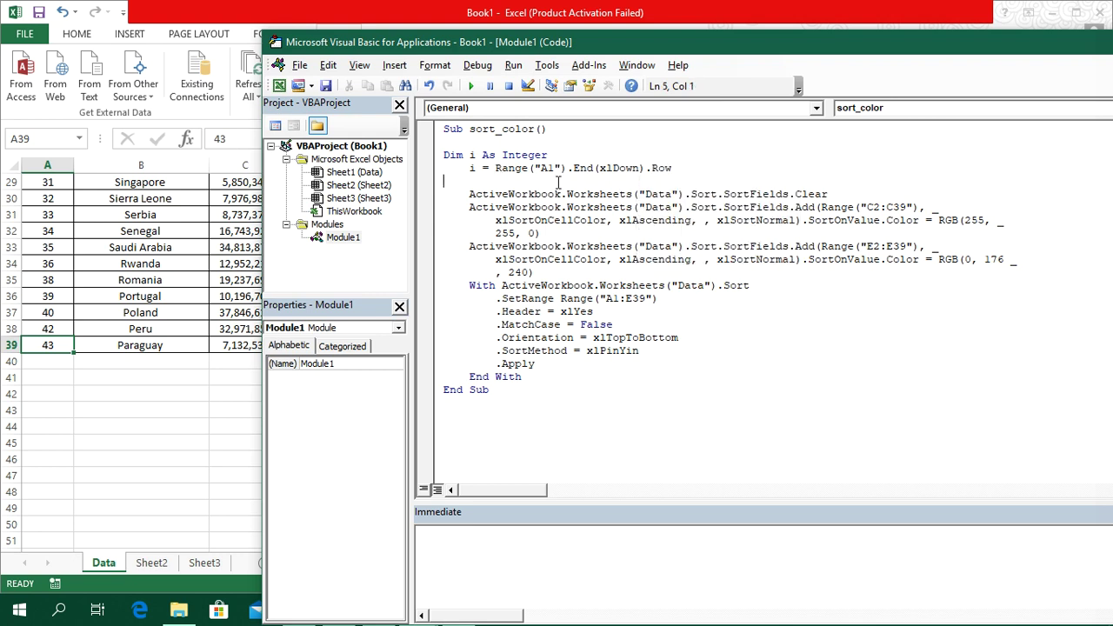
key(F8)
key(F8)
key(F8)
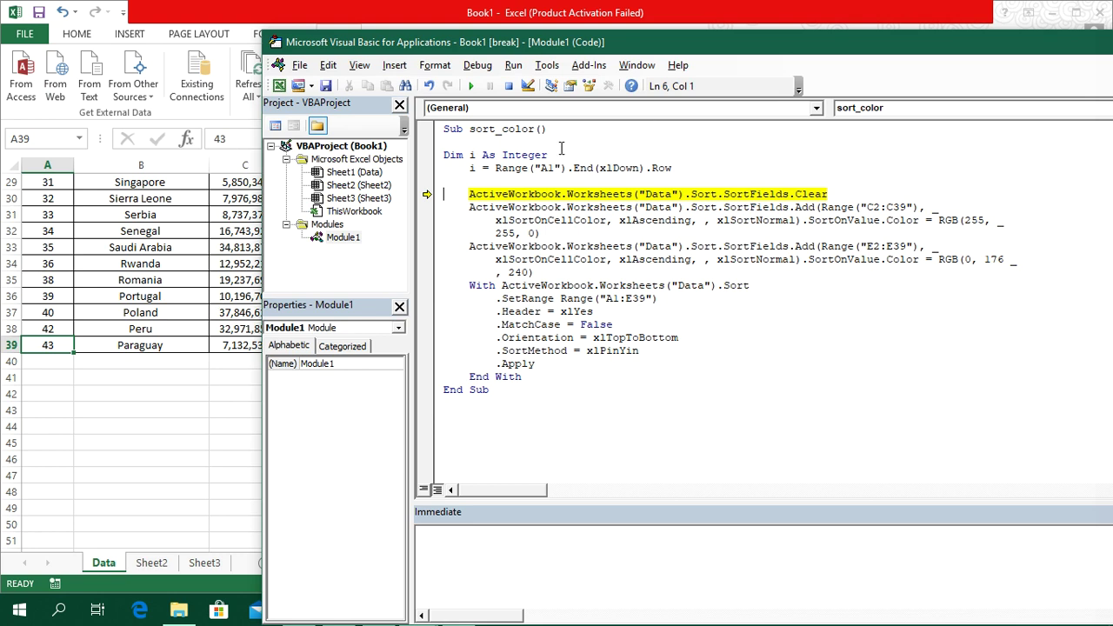
click(509, 86)
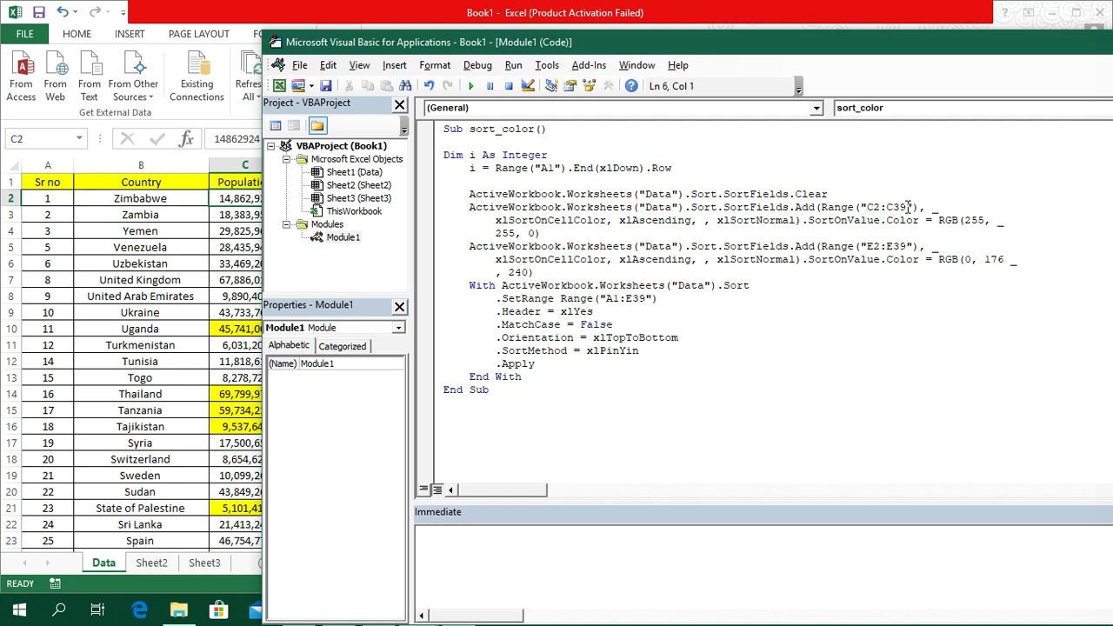
Step: Change the column C and E ranges to "C2:C" & i and "E2:E" & i
key(BackSpace)
key(BackSpace)
key(Right)
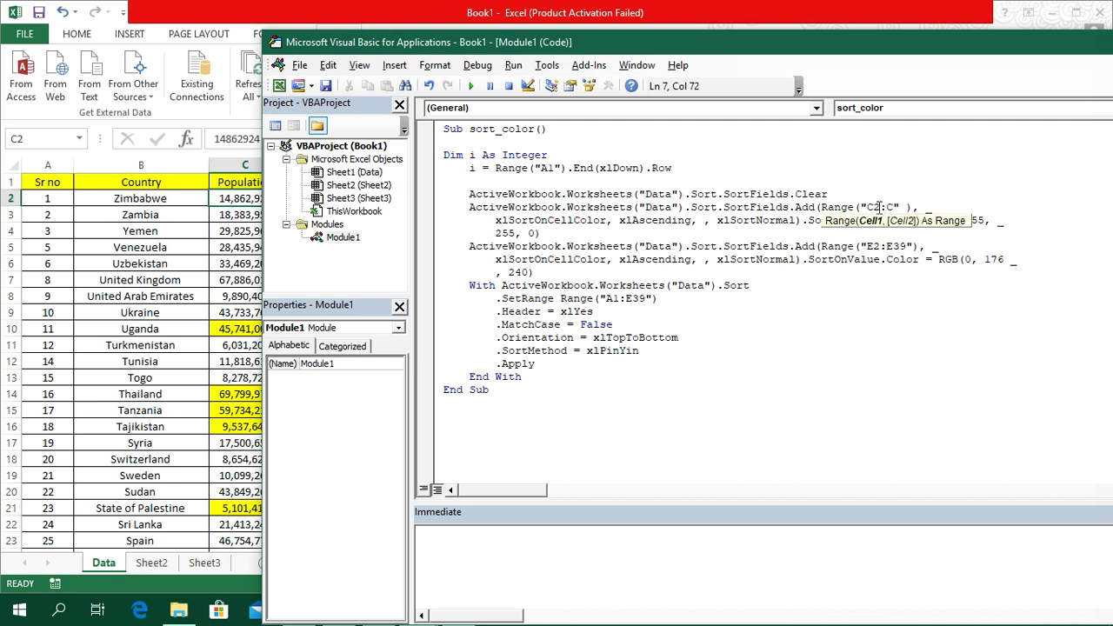
text(& i)
click(961, 318)
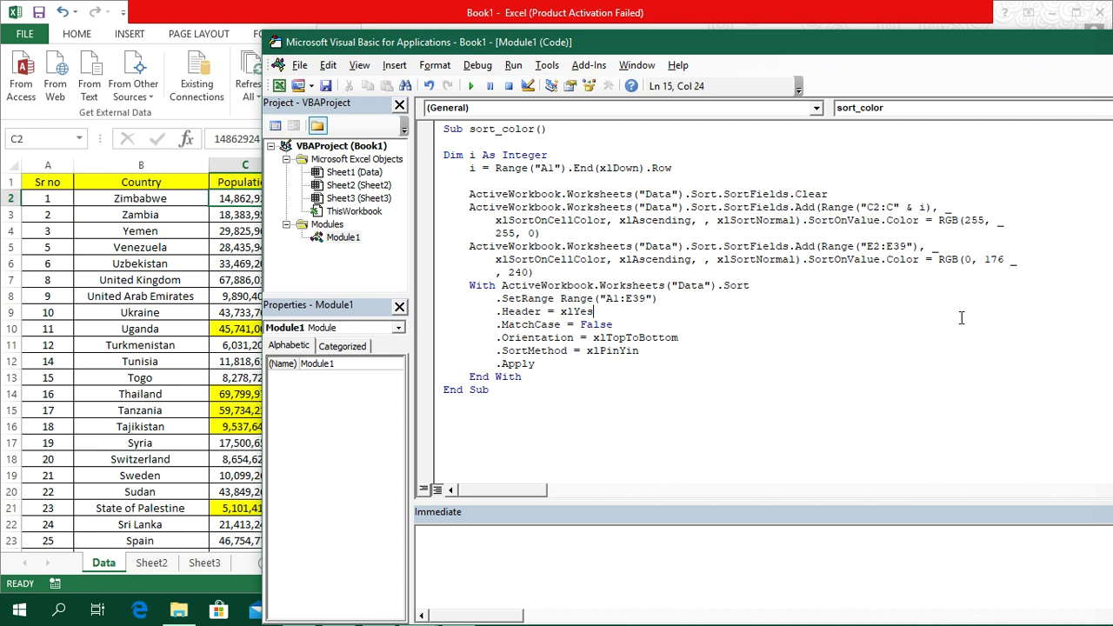
click(907, 246)
key(BackSpace)
key(BackSpace)
key(Right)
text(& i)
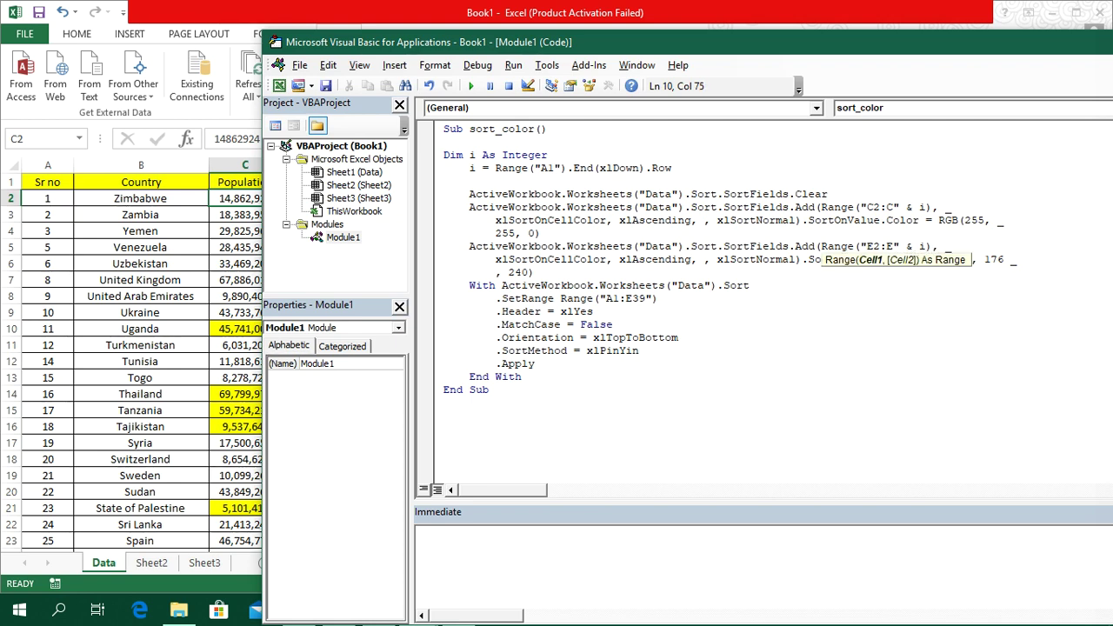
key(Down)
key(Down)
key(Down)
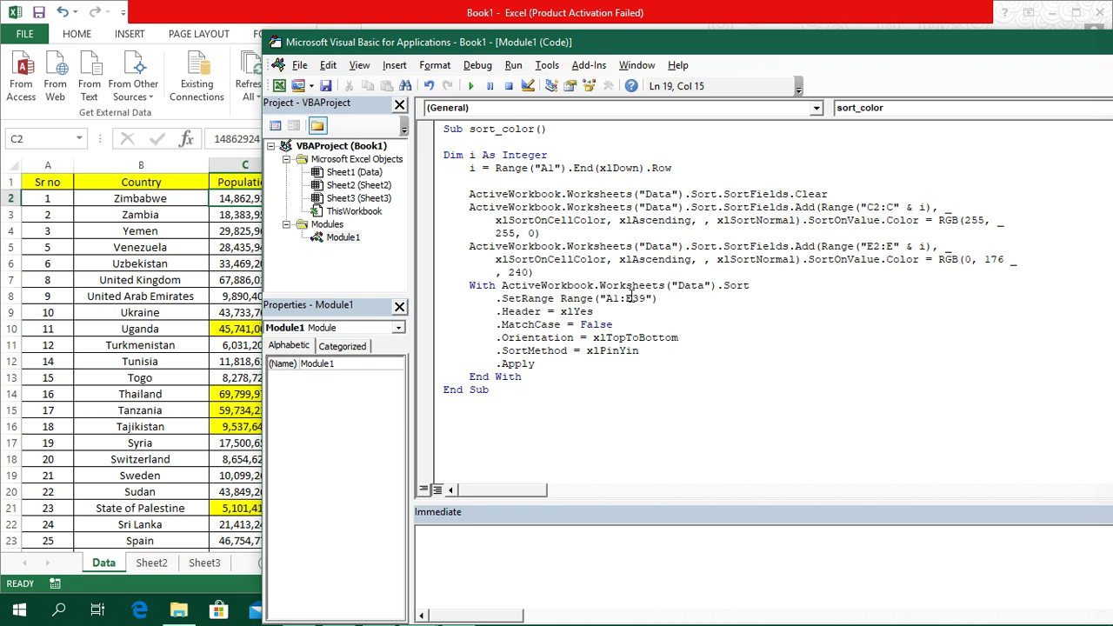
Step: Change the SetRange to "A1:E" & i and snap the editor to half the screen
click(649, 297)
key(BackSpace)
key(BackSpace)
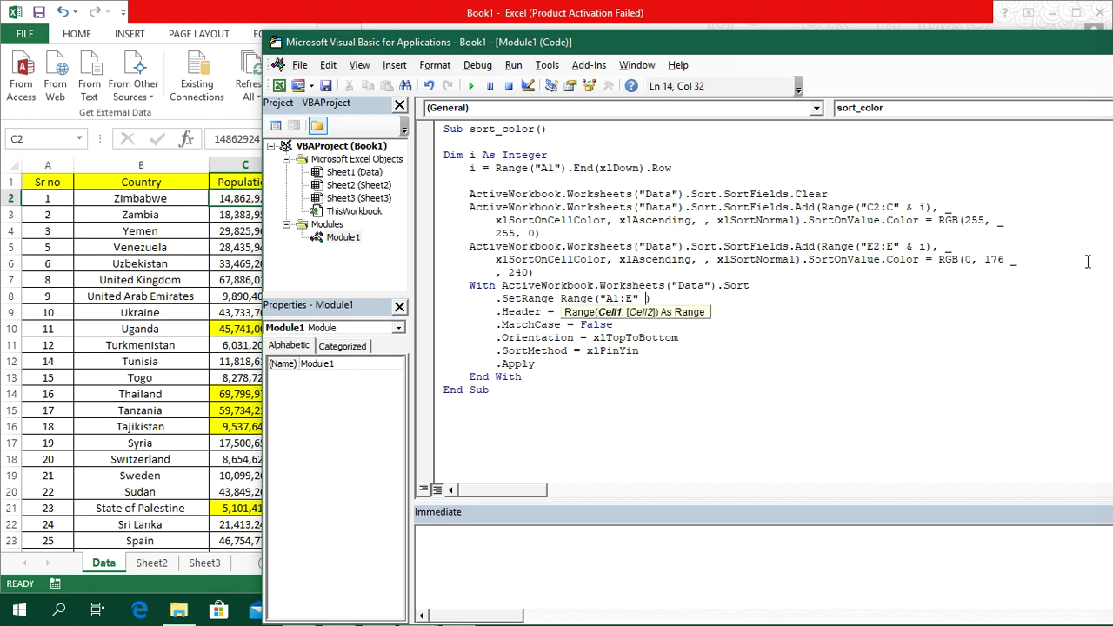
text(& i)
key(Down)
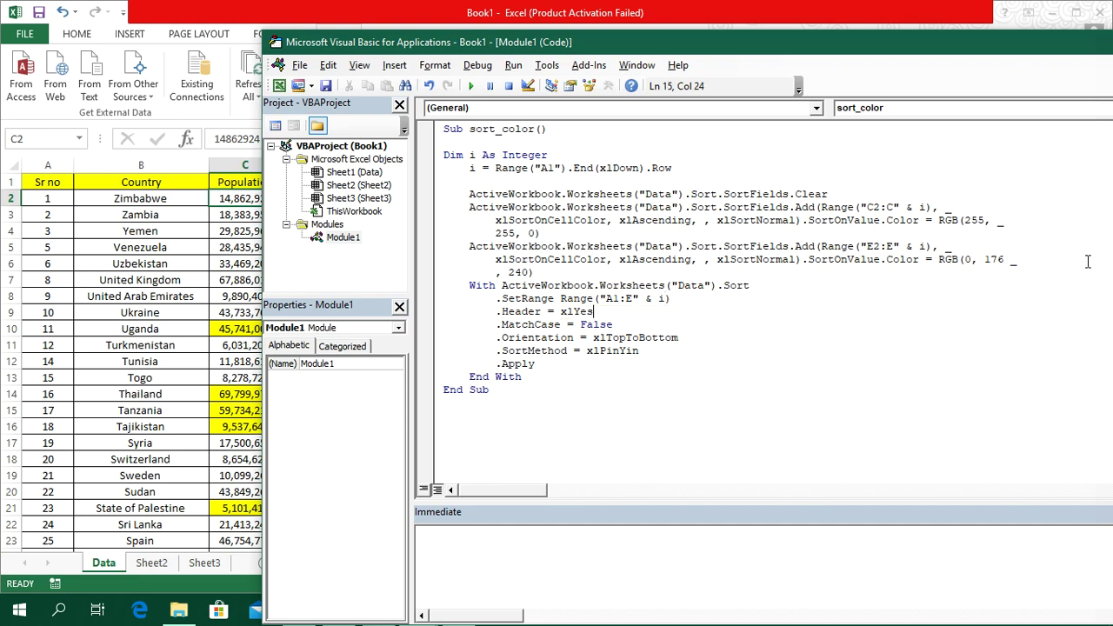
click(797, 388)
mouse_move(628, 33)
mouse_down()
mouse_move(762, 48)
mouse_move(1112, 48)
mouse_up()
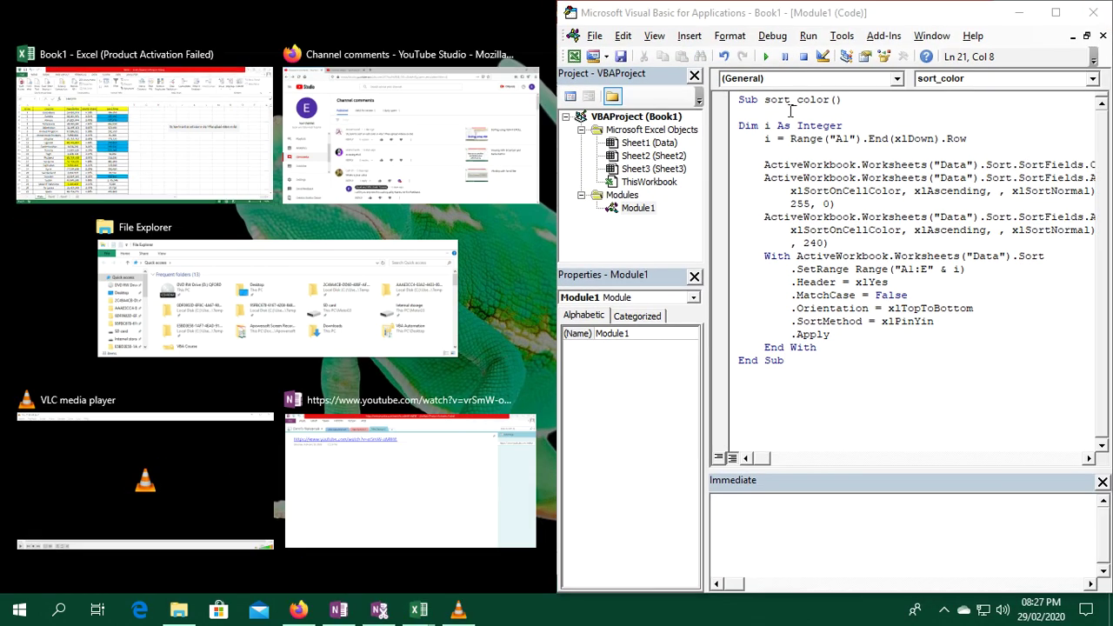
Step: Place Excel beside the editor and run the edited sort_color, then view the sorted table from A1
click(200, 164)
click(513, 245)
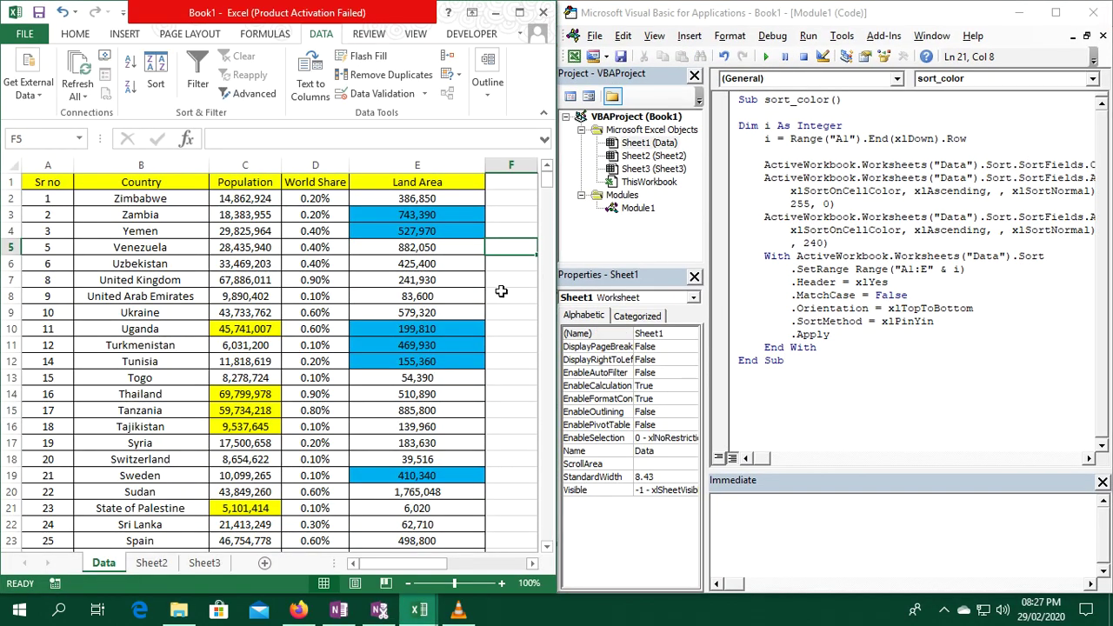
click(702, 105)
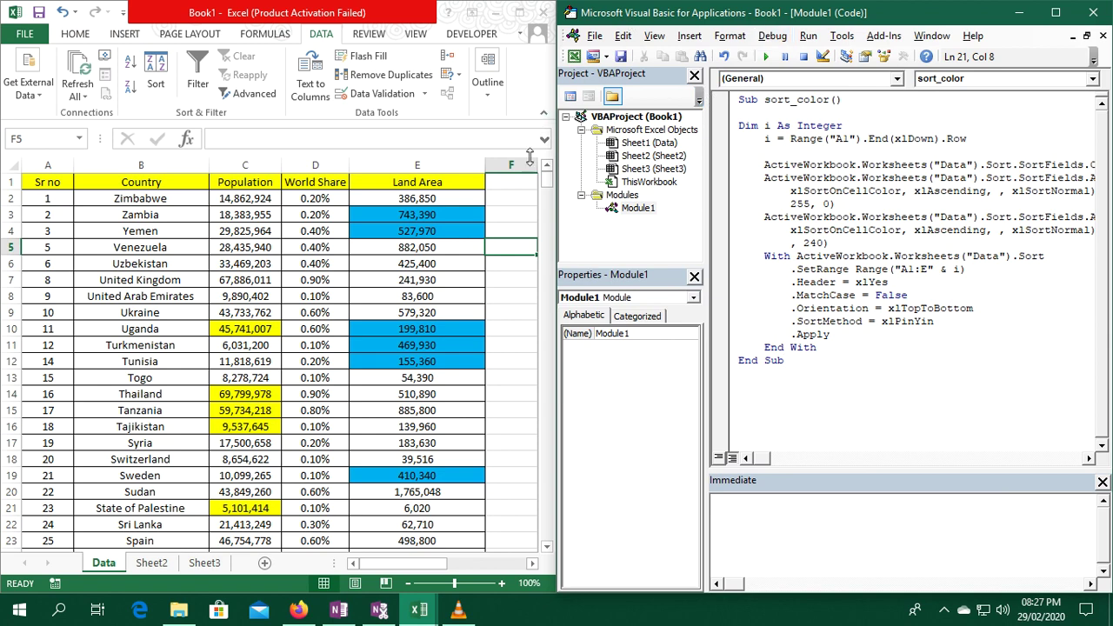
click(779, 101)
click(765, 57)
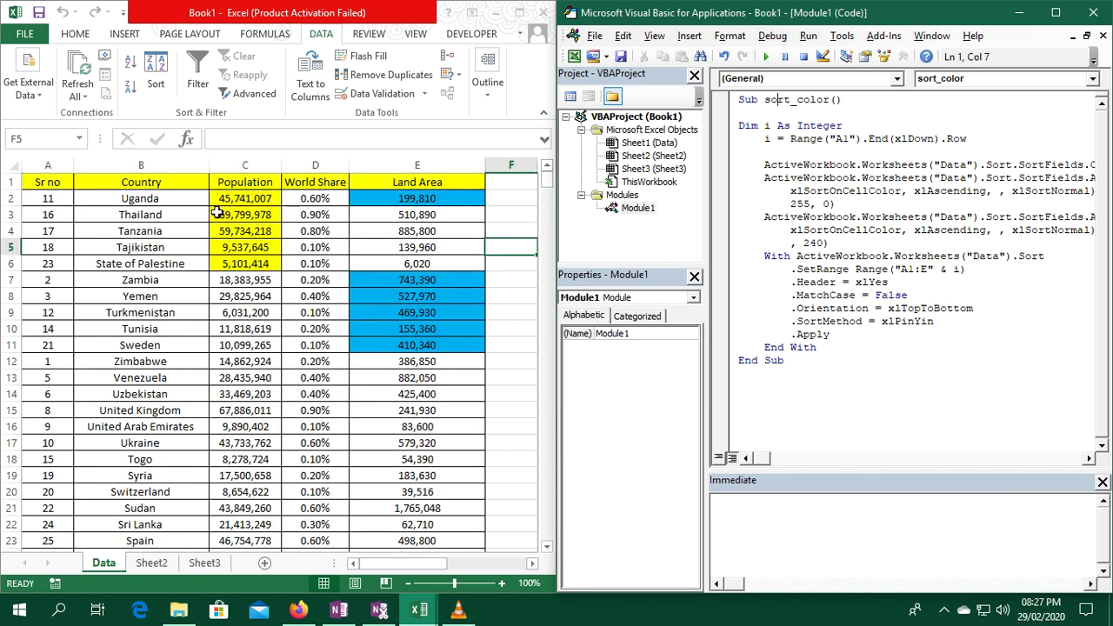
click(50, 184)
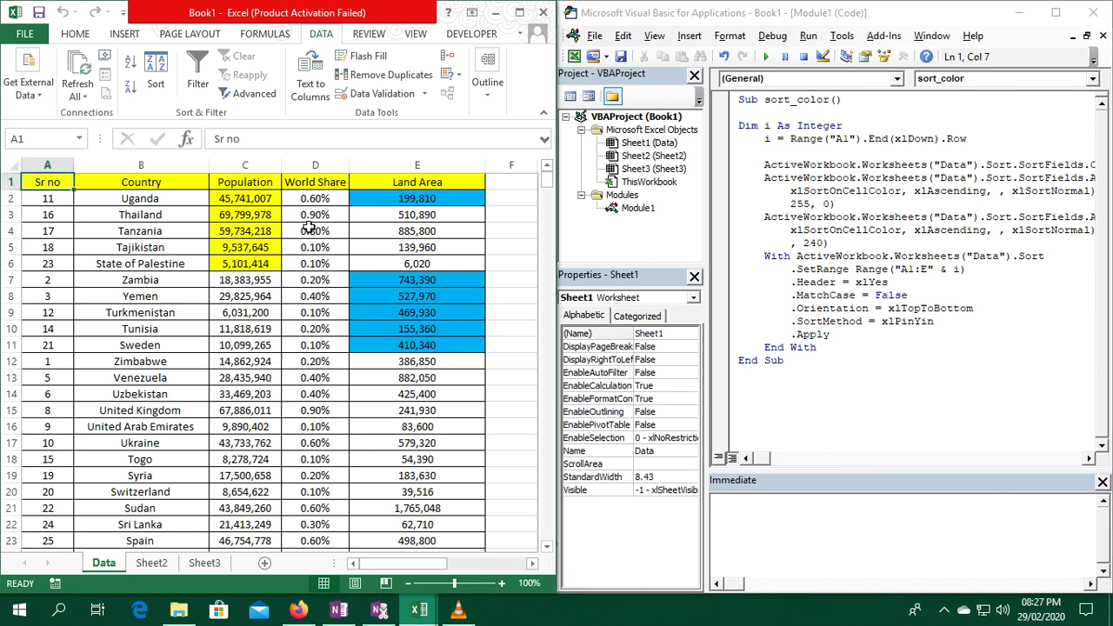
Step: Turn on filters and sort the table ascending by Sr no
key(ctrl+shift+l)
click(66, 181)
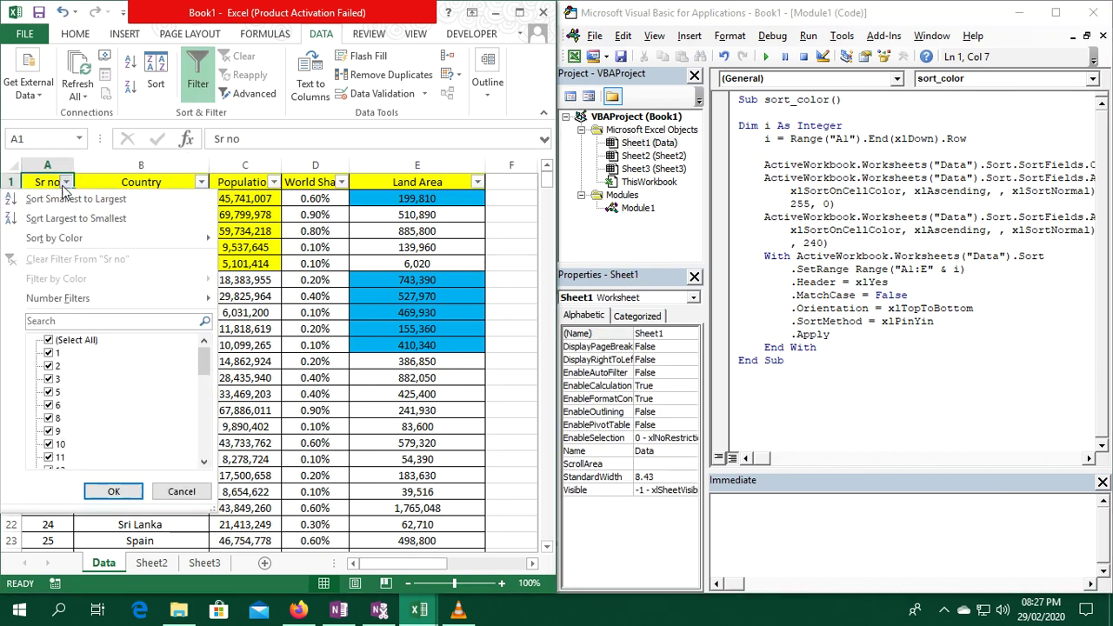
click(65, 196)
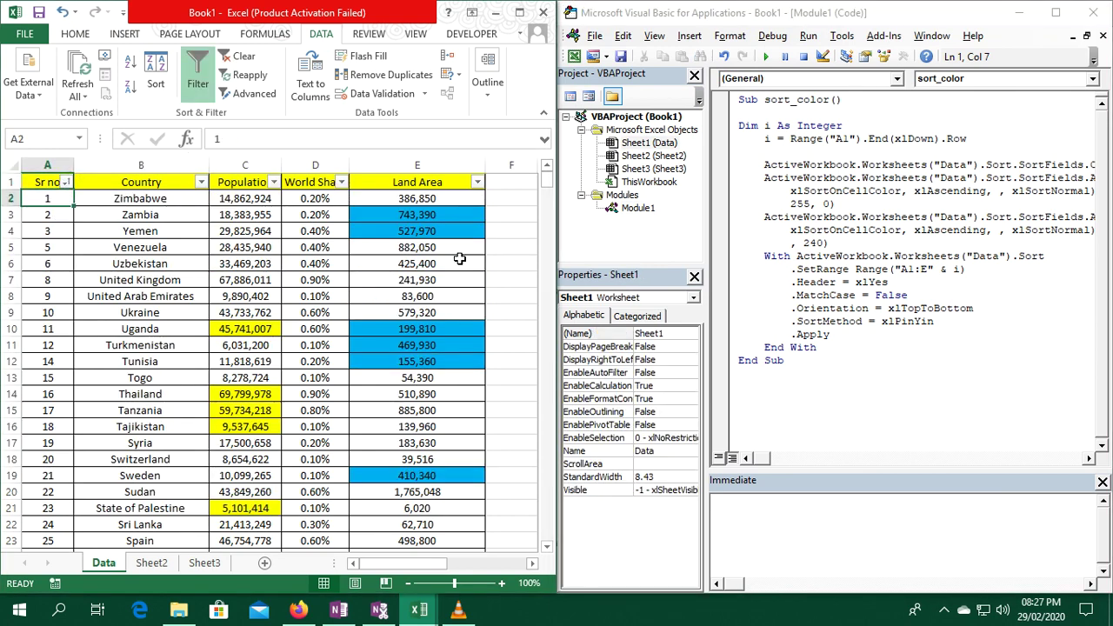
Step: Copy data rows A2:E39, paste them starting at A40, then return to the table's top
key(ctrl+shift+End)
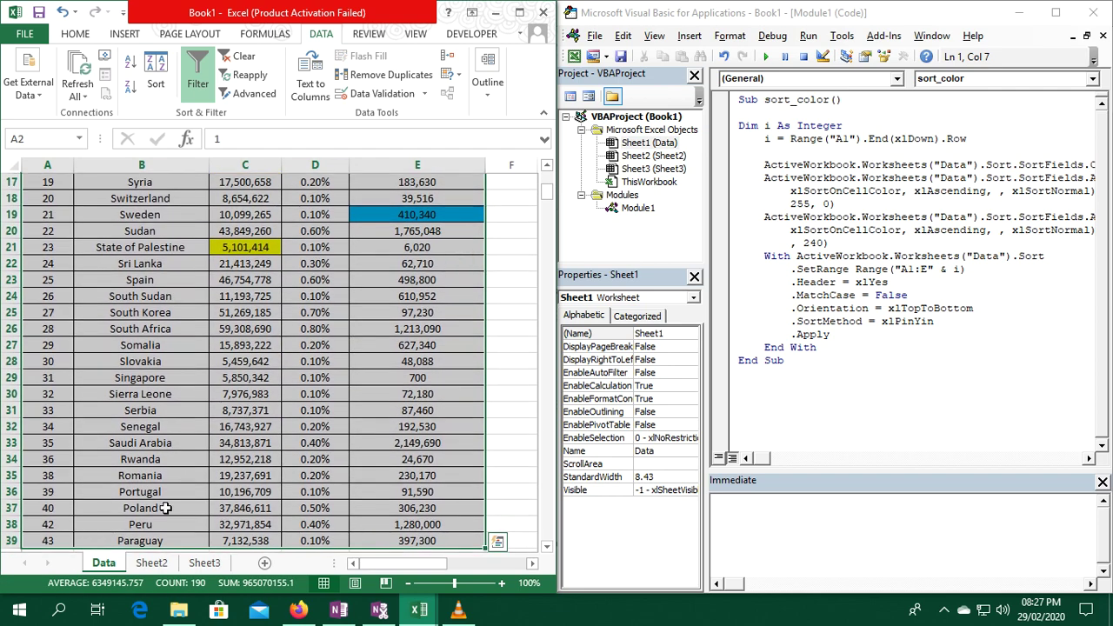
key(ctrl+c)
scroll(87, 403, down, 5)
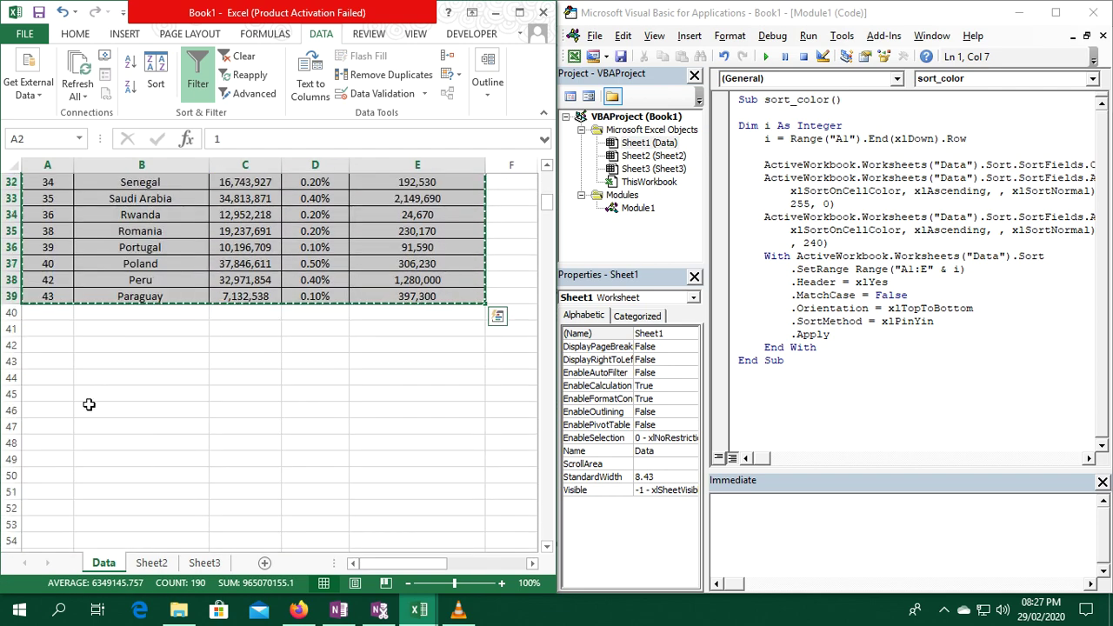
click(52, 311)
key(ctrl+v)
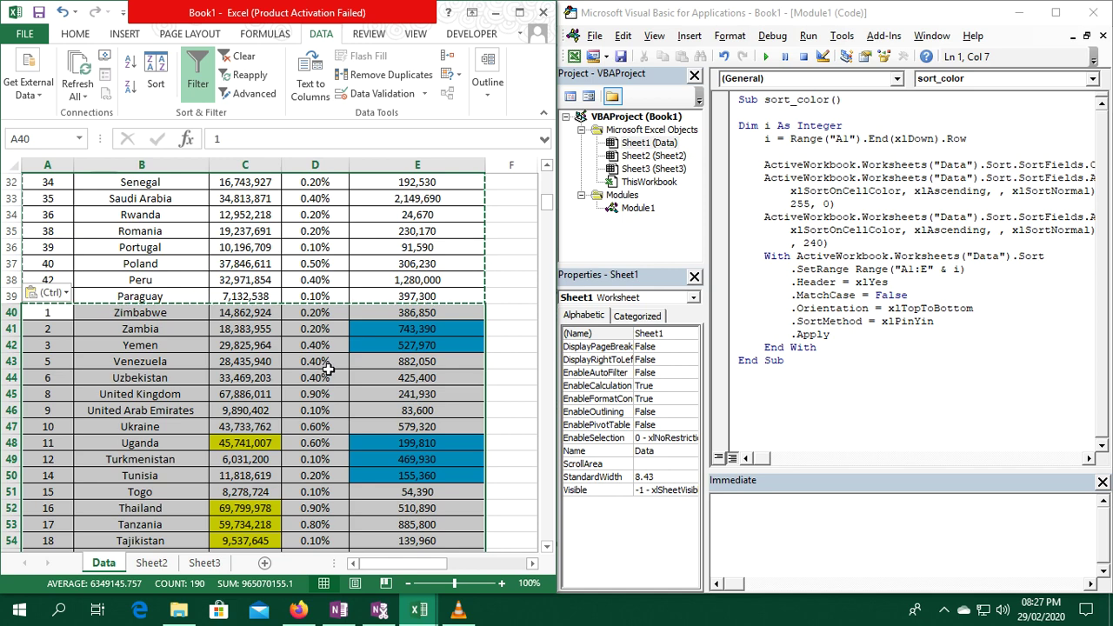
click(457, 335)
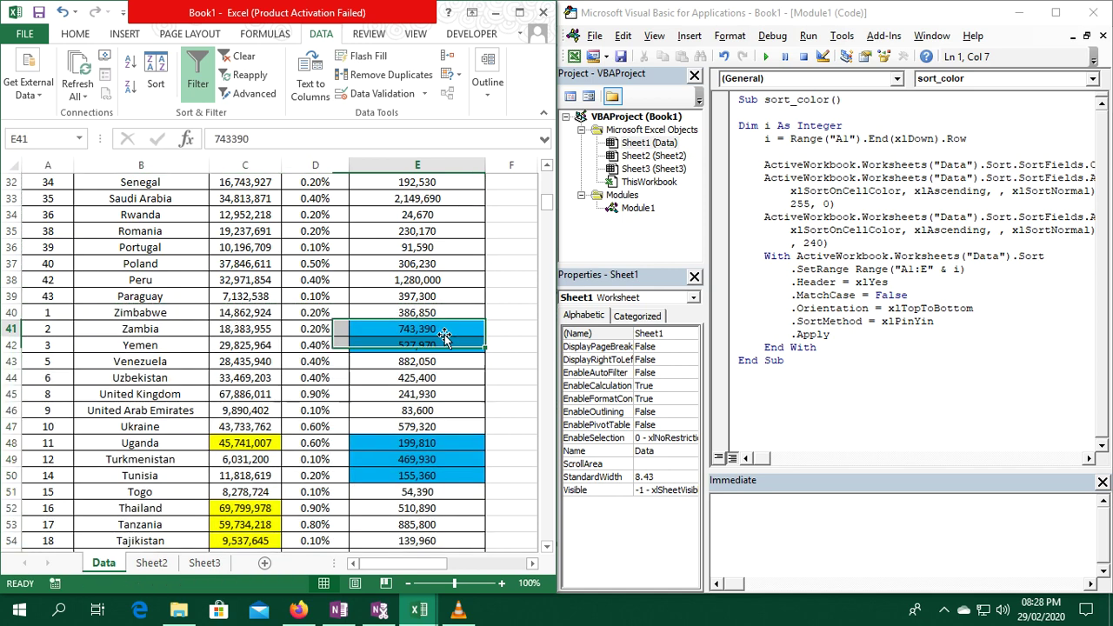
key(Down)
key(Down)
key(Down)
key(Down)
key(Down)
key(Down)
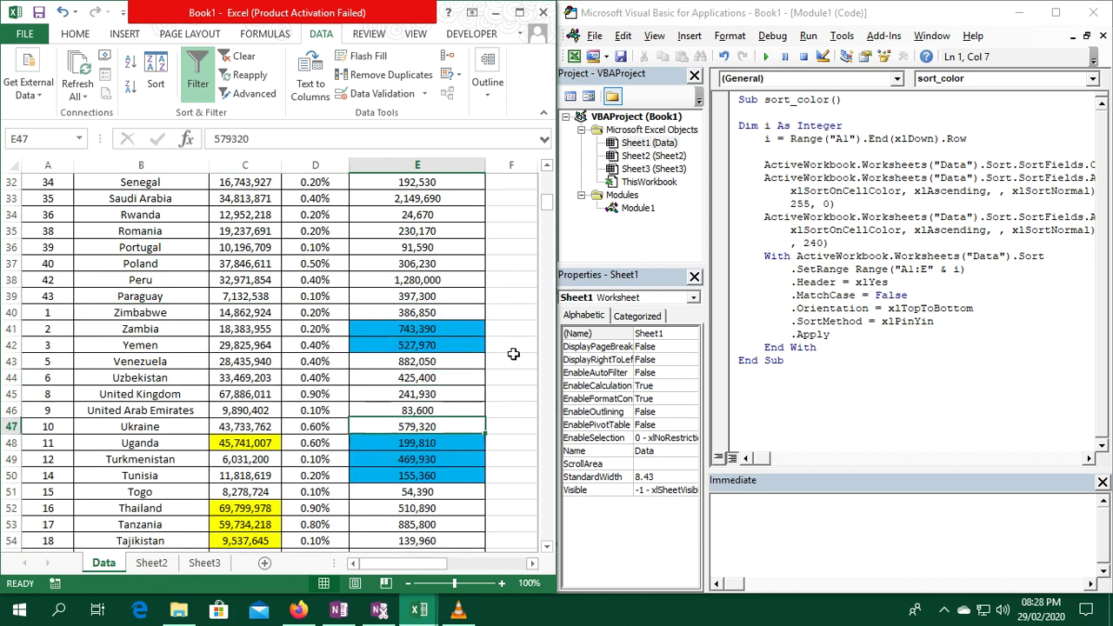
key(Down)
key(Down)
key(Down)
key(Down)
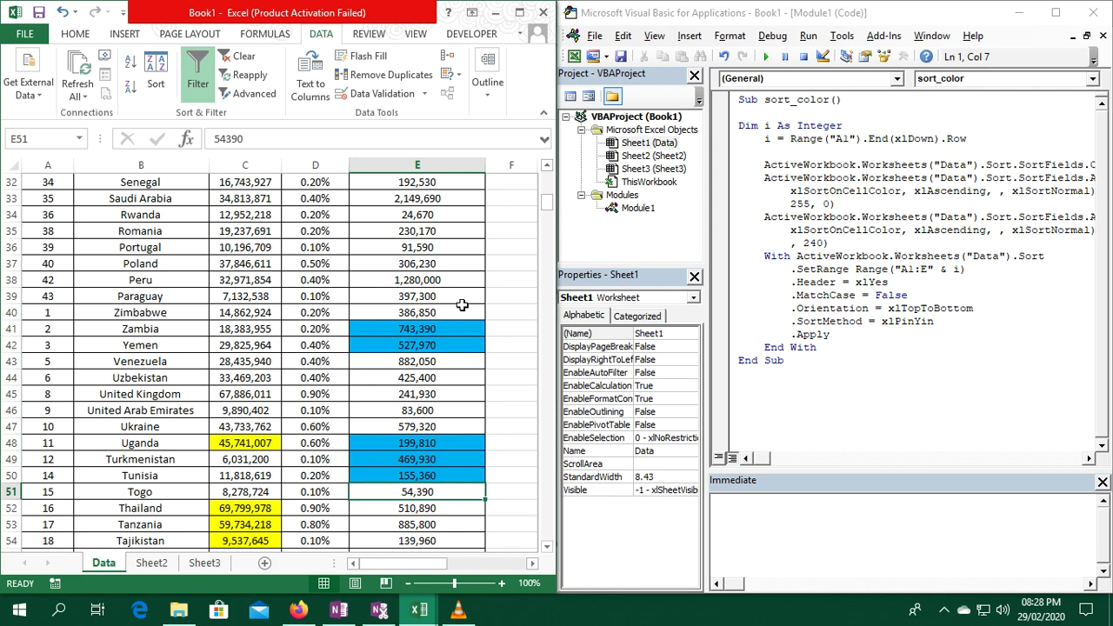
scroll(465, 307, down, 5)
scroll(462, 306, up, 5)
click(329, 361)
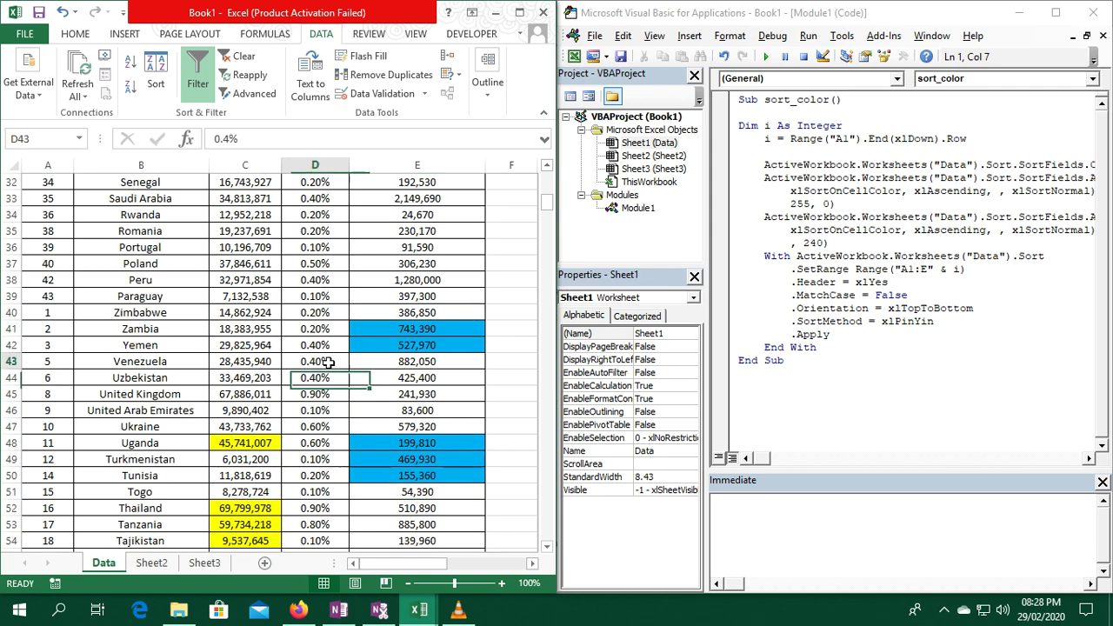
key(ctrl+Up)
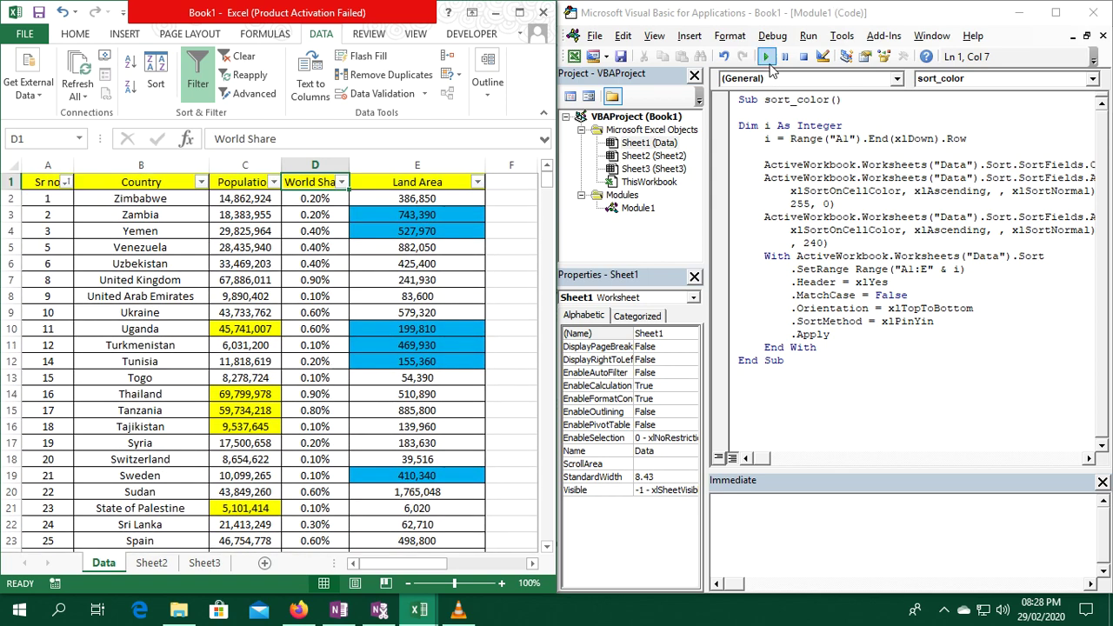
Step: Run sort_color and check the blue Land Area and yellow Population cells now grouped
click(765, 56)
drag(417, 361, 417, 508)
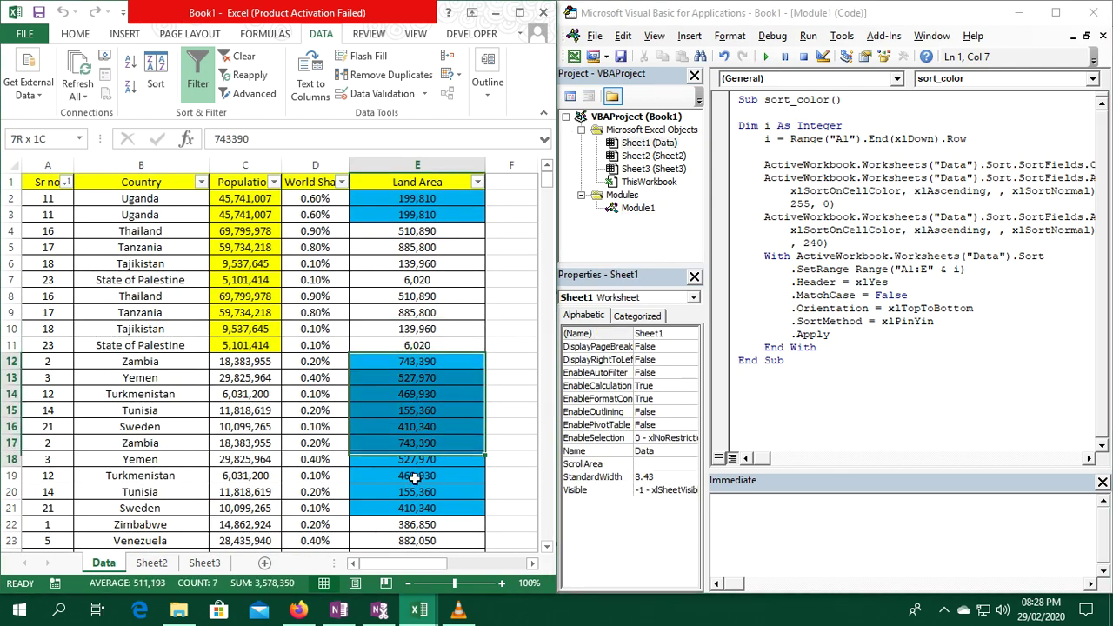
drag(250, 198, 261, 342)
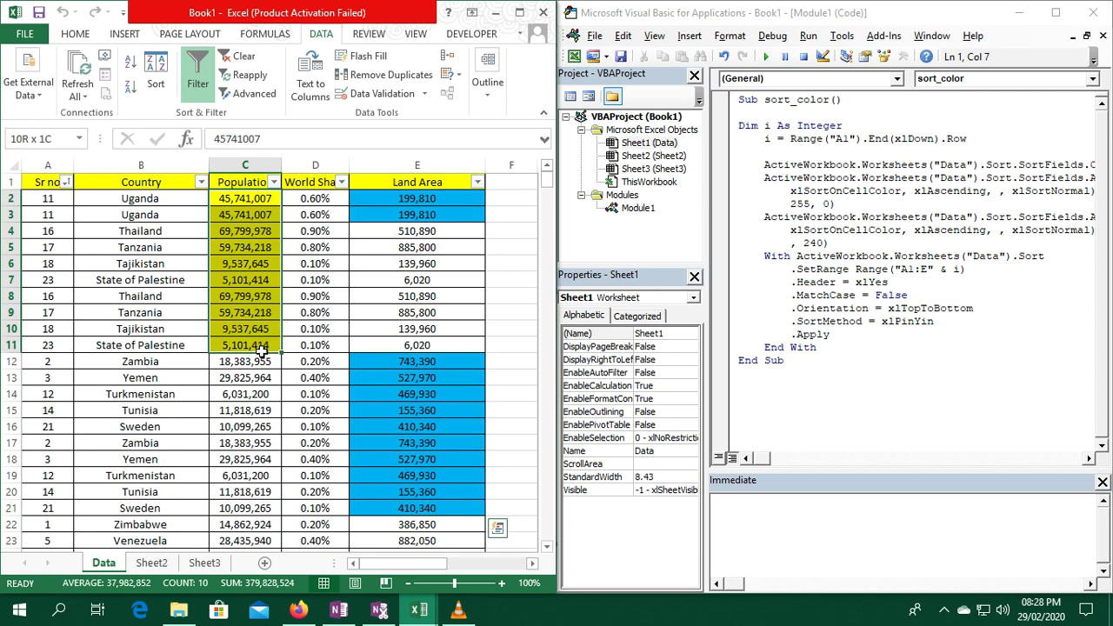
click(237, 182)
Step: Turn off filters, copy rows A2:E77 and paste them starting at A78
key(ctrl+shift+l)
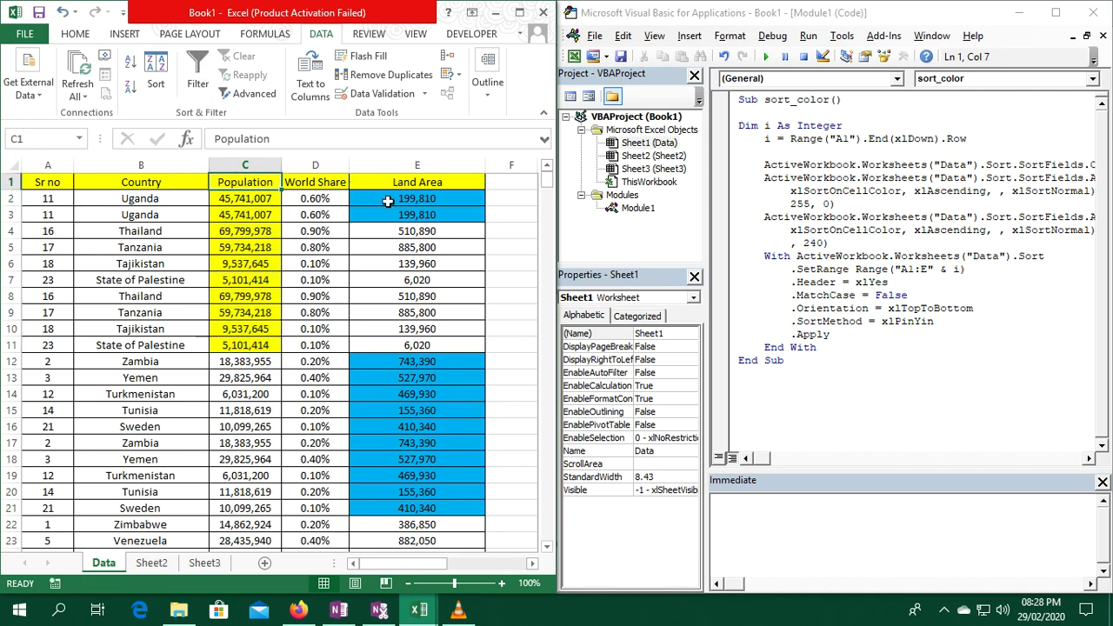
key(Home)
key(Down)
key(ctrl+shift+End)
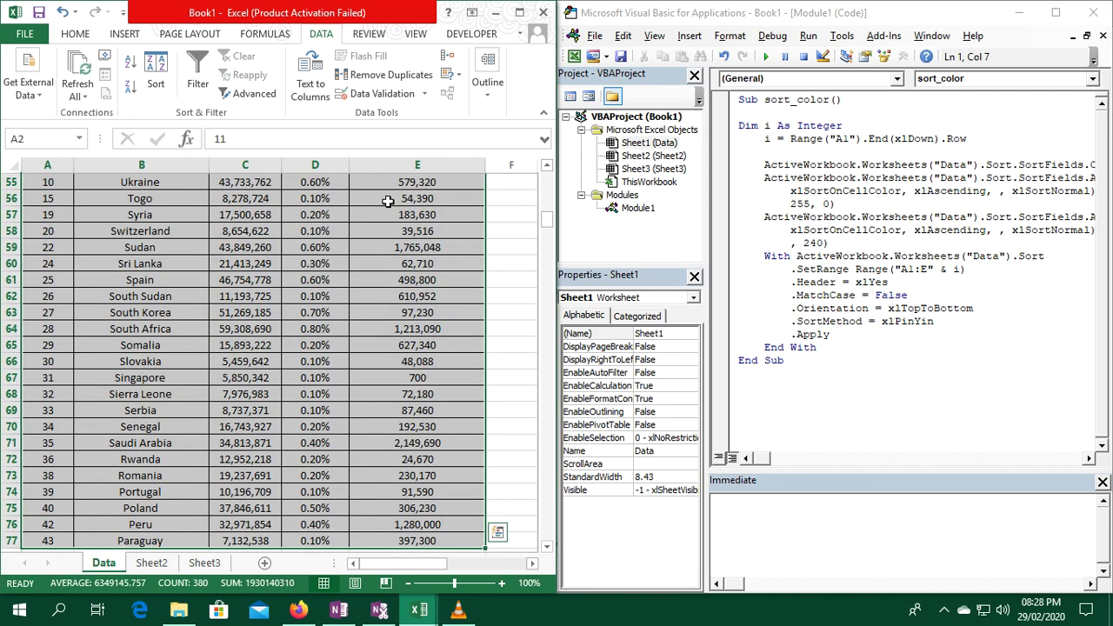
key(ctrl+c)
scroll(125, 426, down, 4)
click(49, 363)
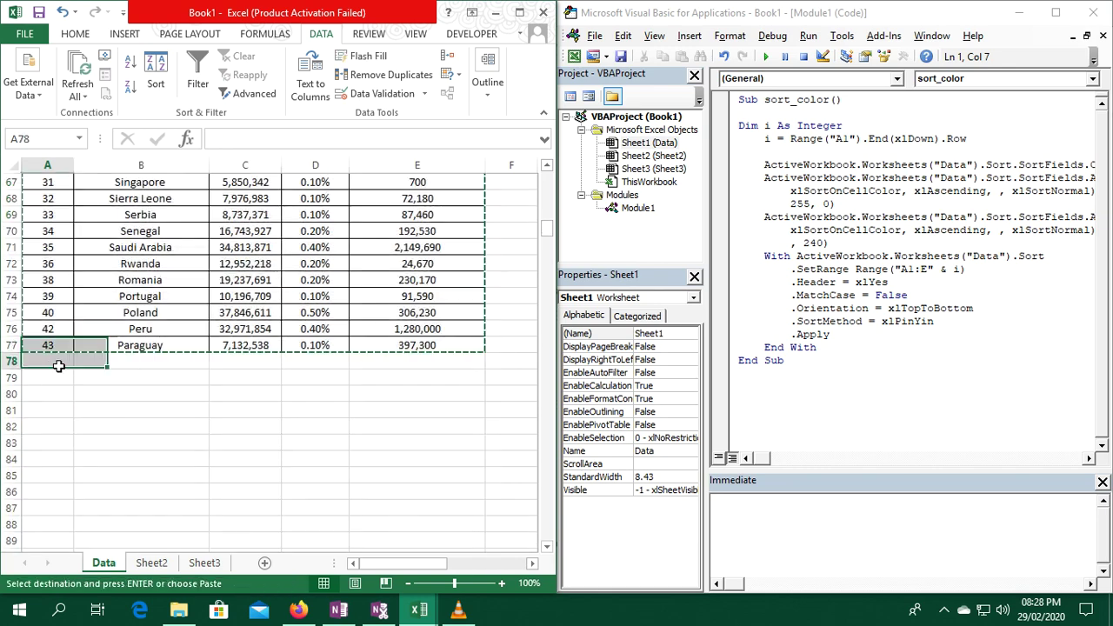
key(ctrl+v)
key(Escape)
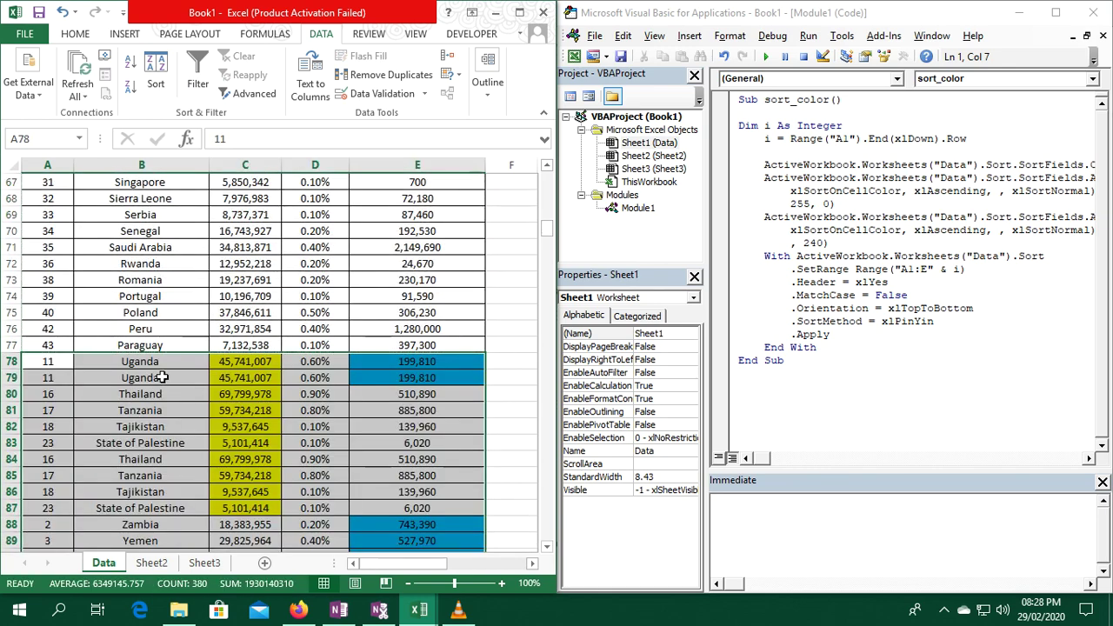
key(ctrl+Home)
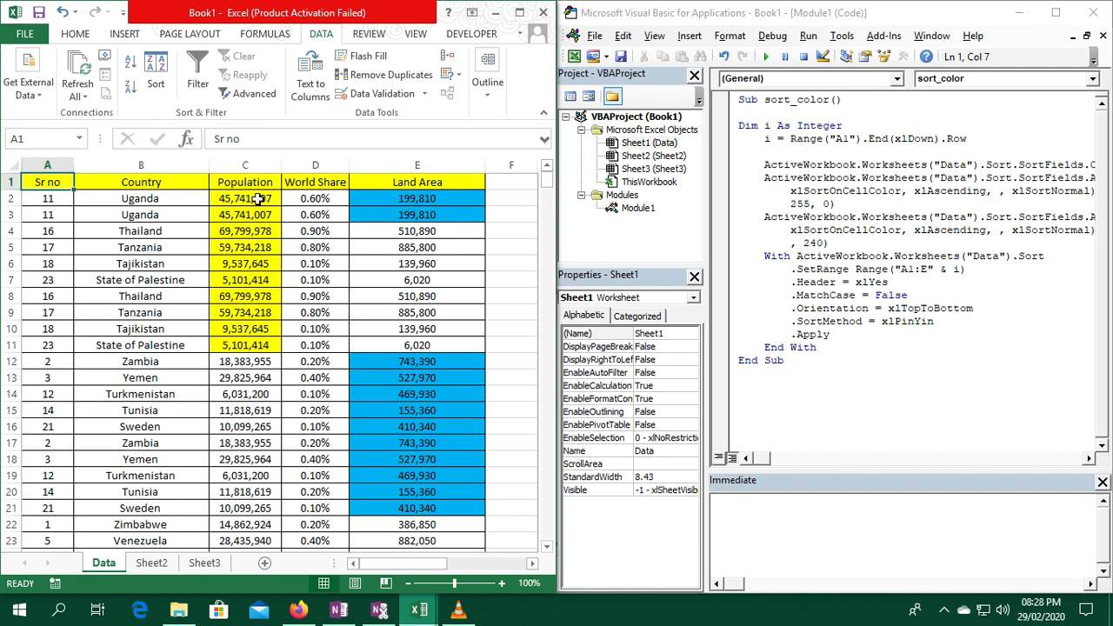
Step: Run sort_color again and check yellow Population rows lead, followed by blue Land Area rows
click(836, 100)
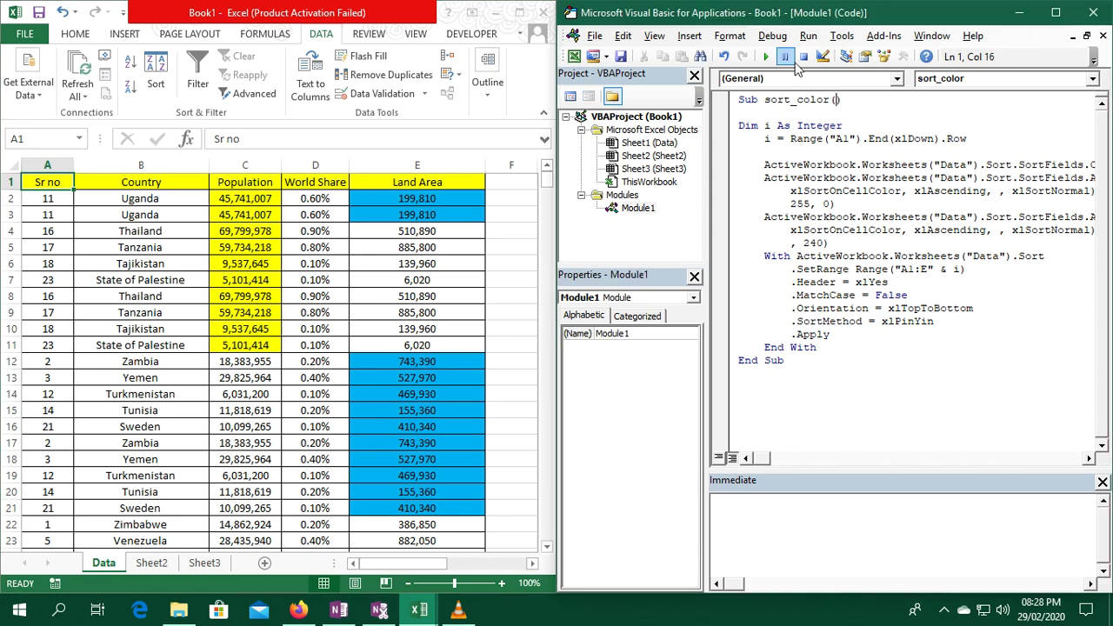
click(765, 57)
click(275, 315)
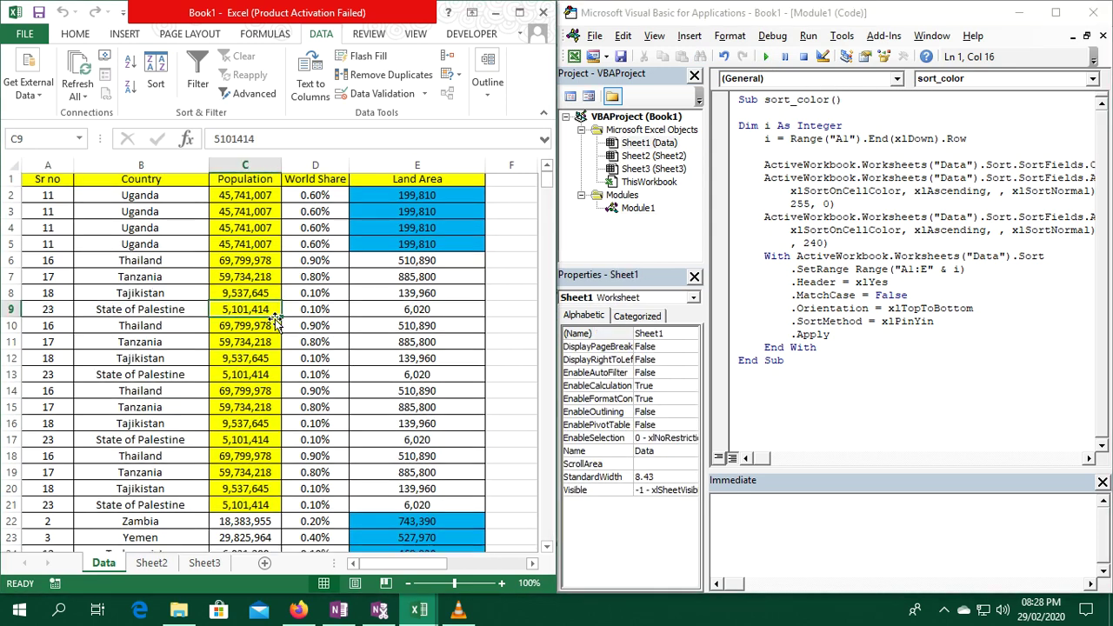
scroll(263, 329, down, 5)
scroll(262, 322, up, 5)
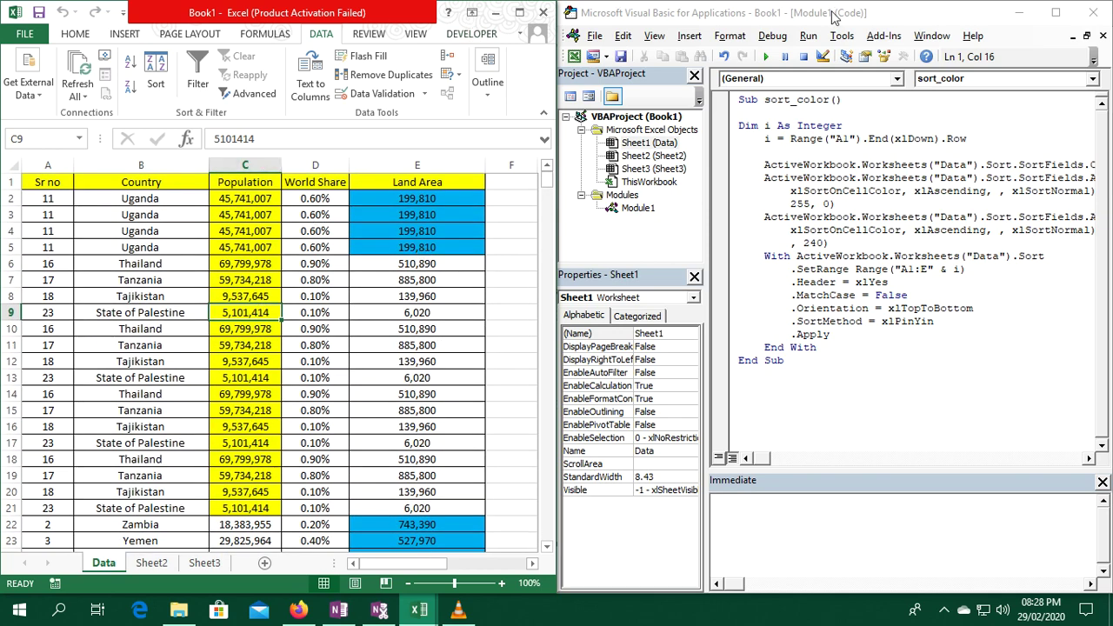
Step: Move the VBA editor left and widen it so full code lines are visible
drag(870, 10, 697, 7)
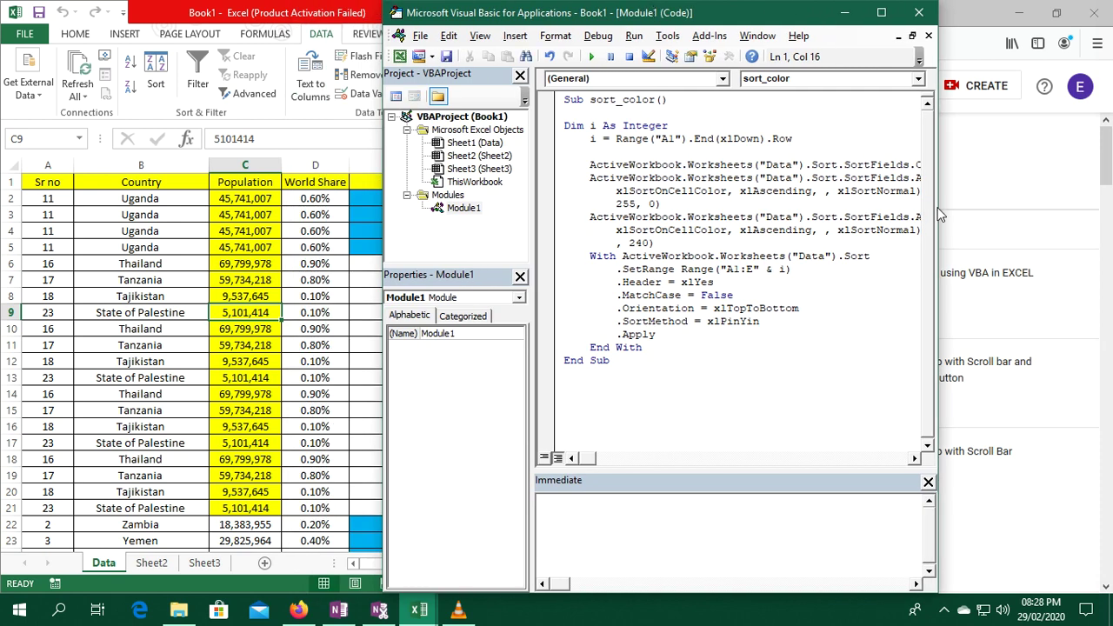
drag(938, 195, 1108, 176)
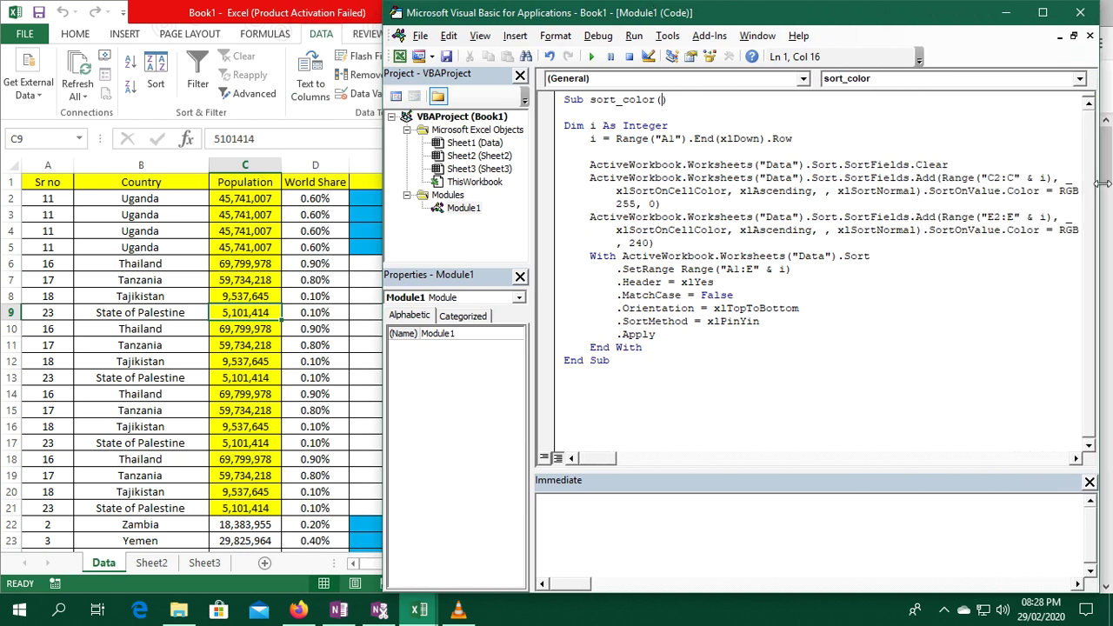
drag(840, 19, 633, 19)
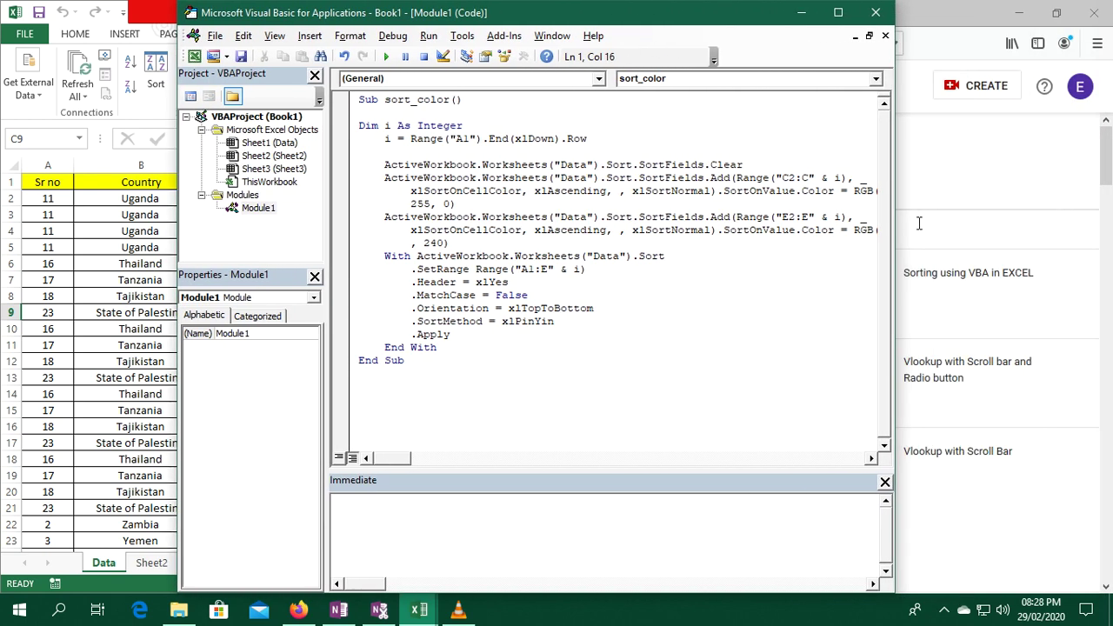
drag(893, 222, 1087, 208)
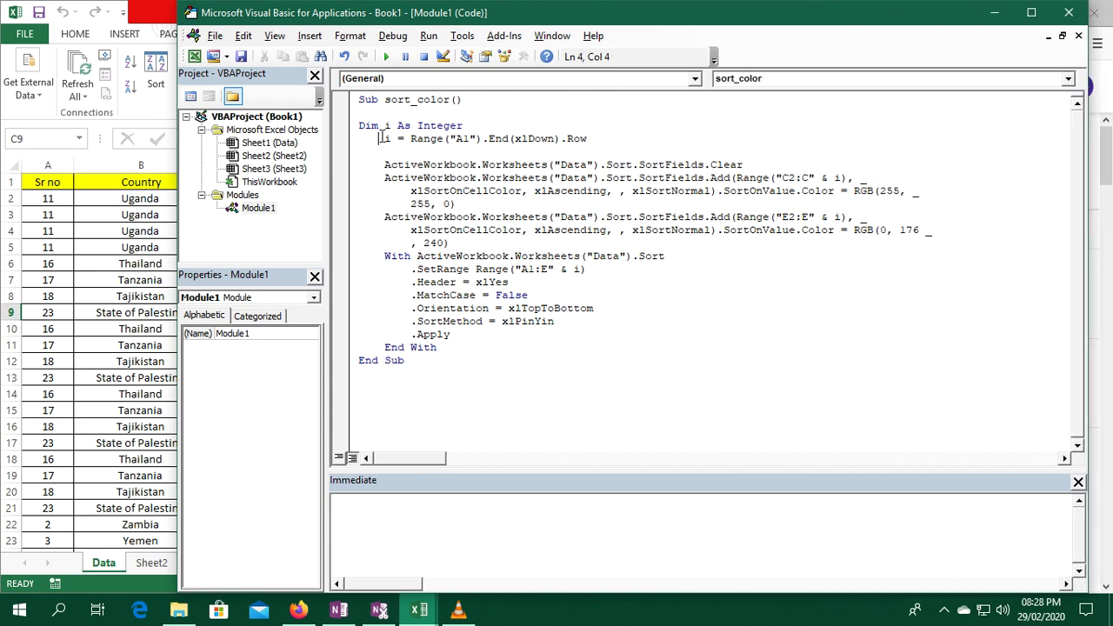
Step: Highlight the i = assignment and the blue E2:E SortFields.Add statement
drag(379, 138, 405, 138)
drag(423, 229, 915, 229)
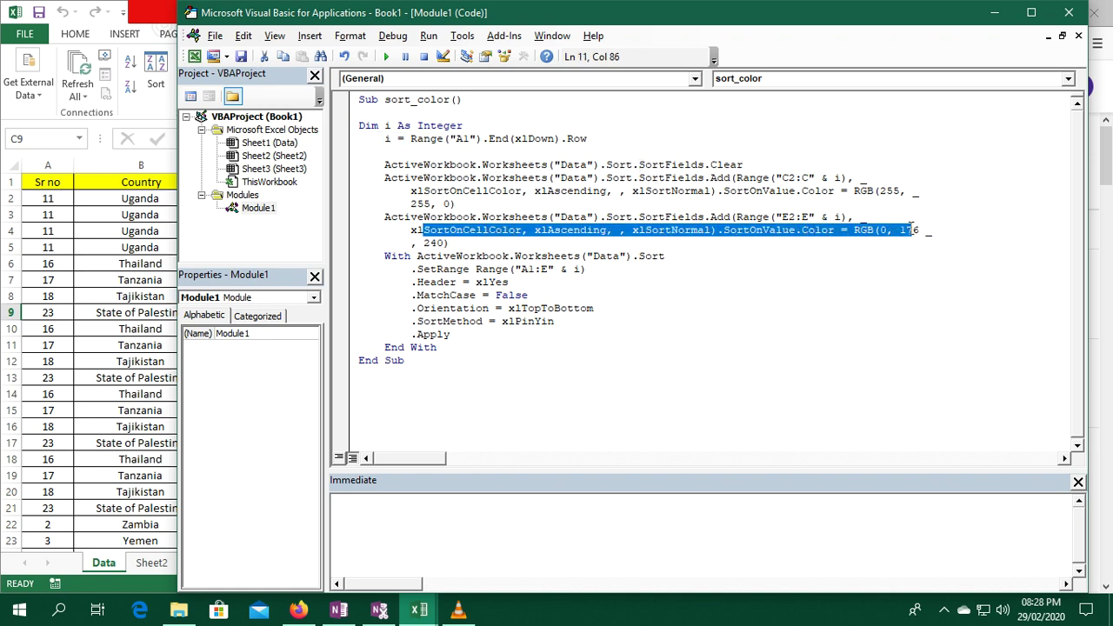
drag(409, 217, 916, 231)
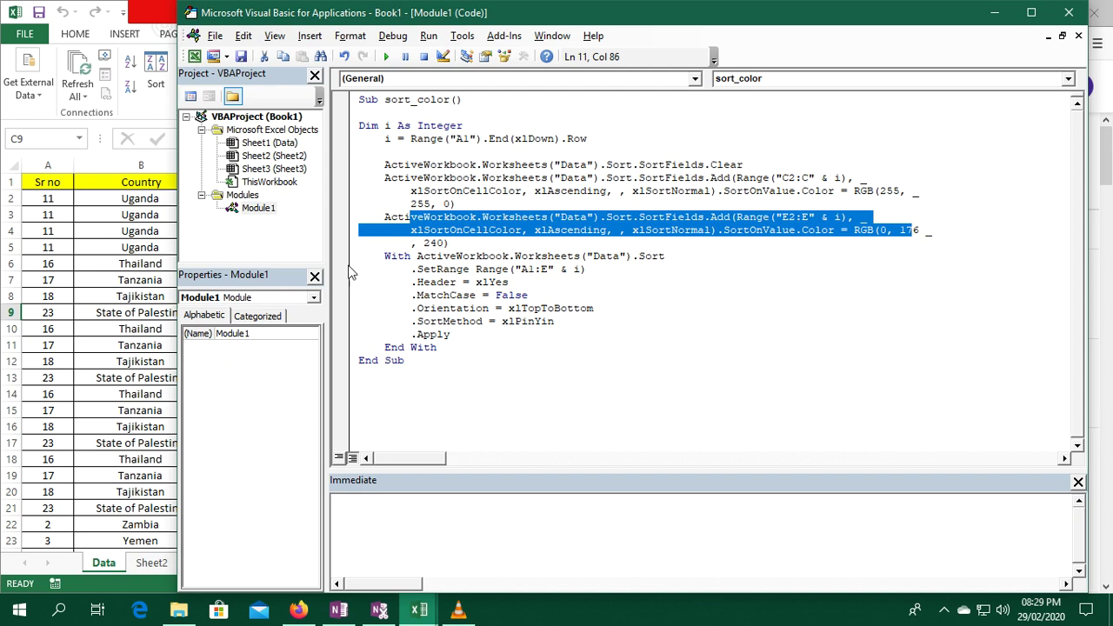
Step: Dock the VBA editor on the right beside the workbook and show the empty Sheet3
click(139, 247)
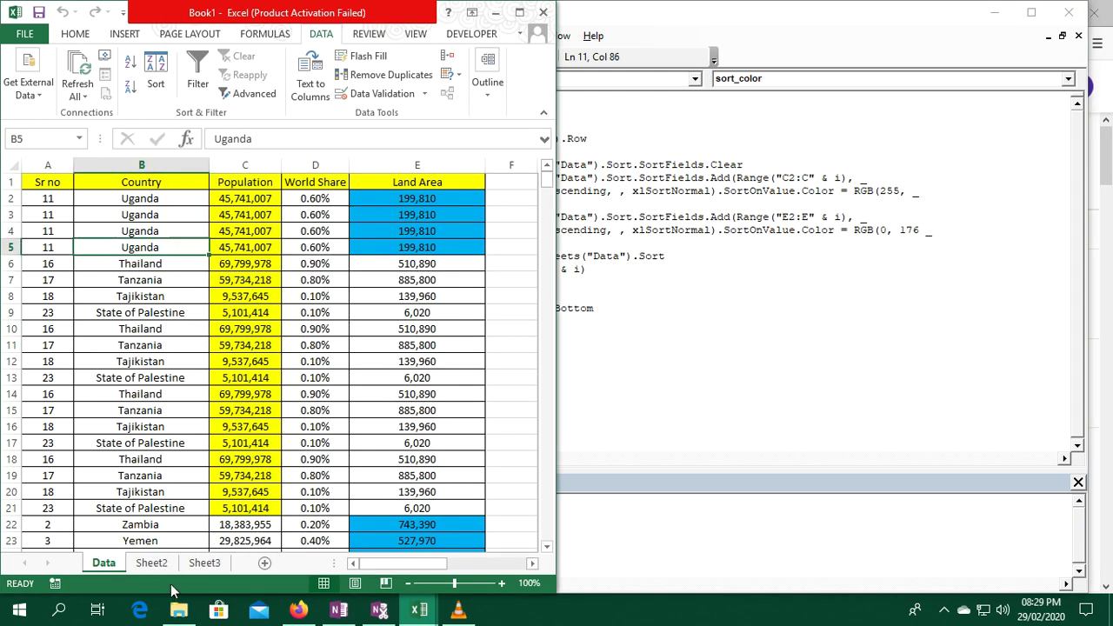
click(830, 144)
drag(513, 12, 874, 19)
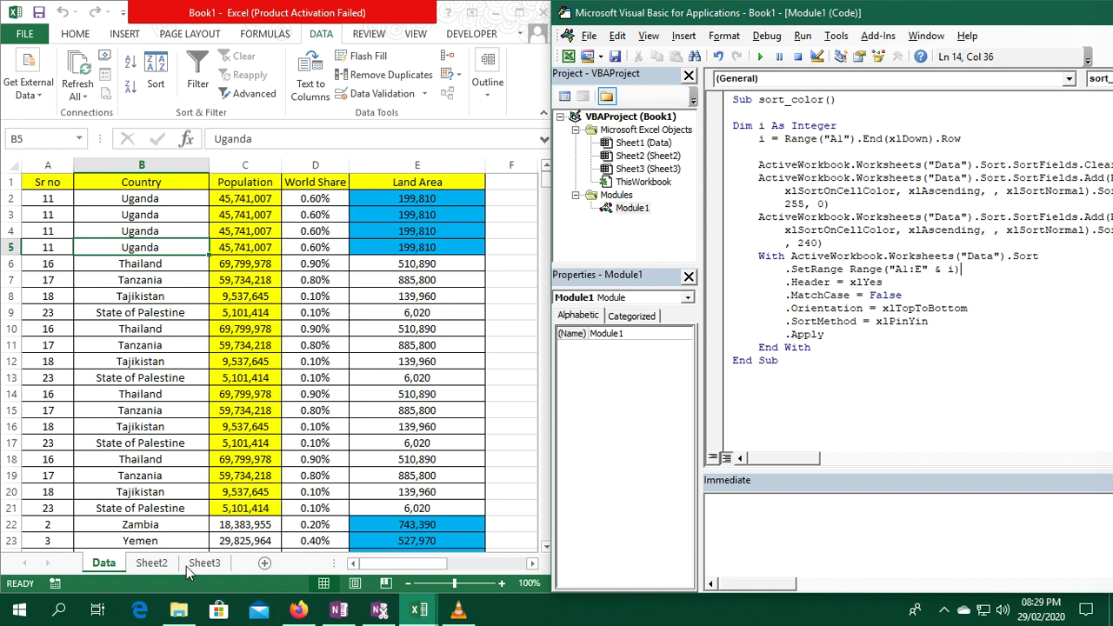
click(200, 563)
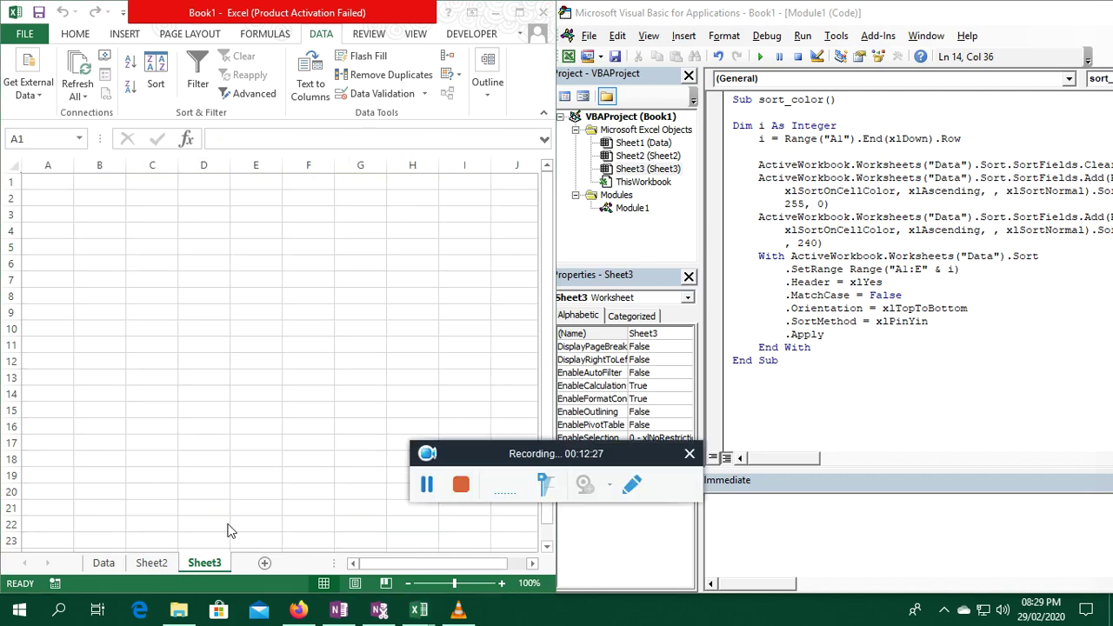